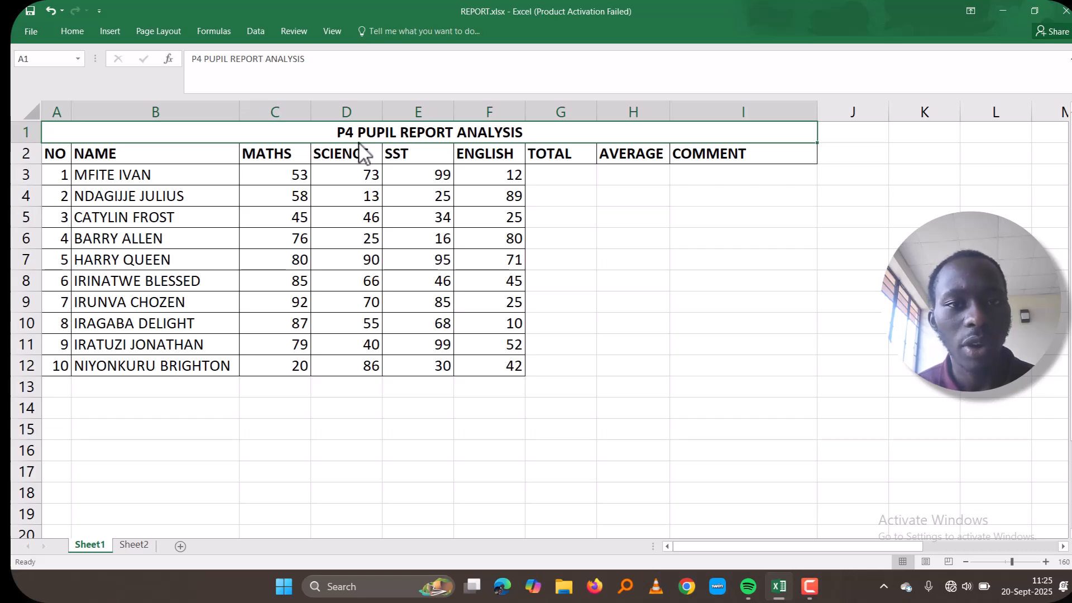
Total the first pupil's four subject marks in G3 with =C3+D3+E3+F3 and fill the formula down to G12.
click(561, 175)
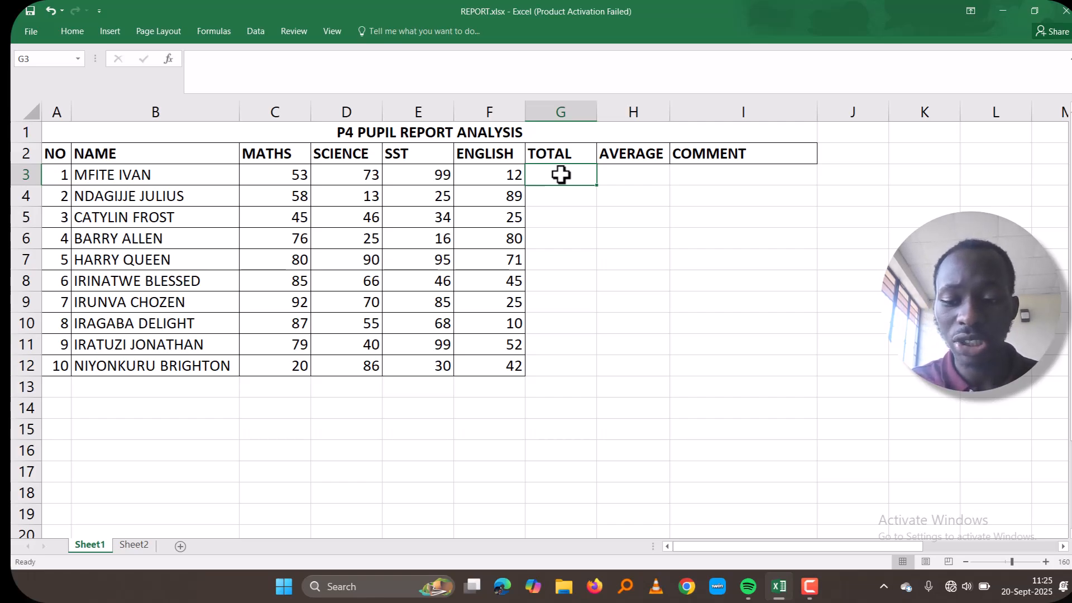
text(=)
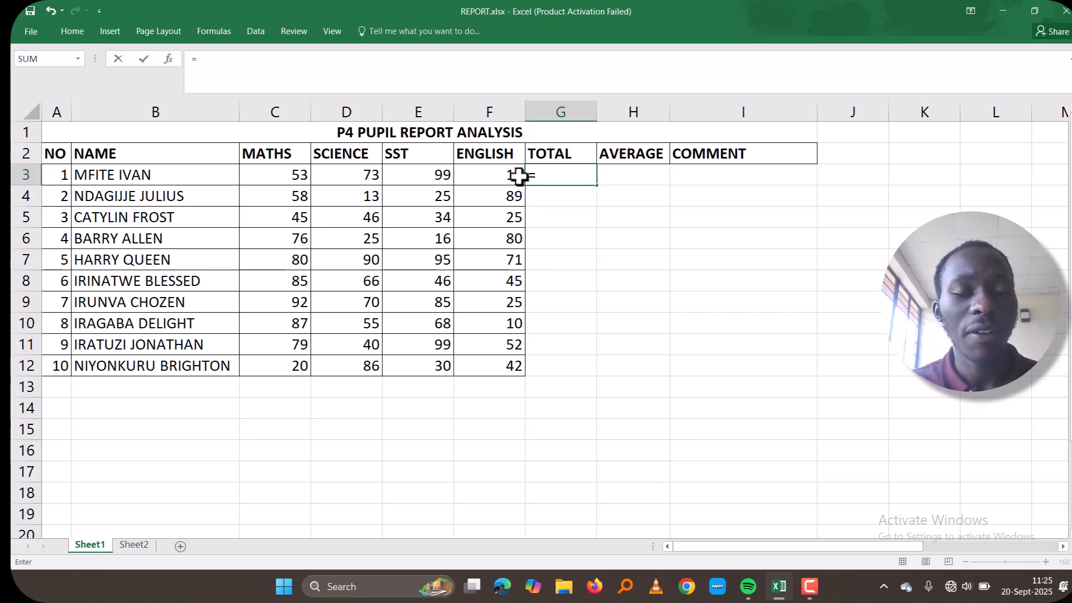
click(281, 177)
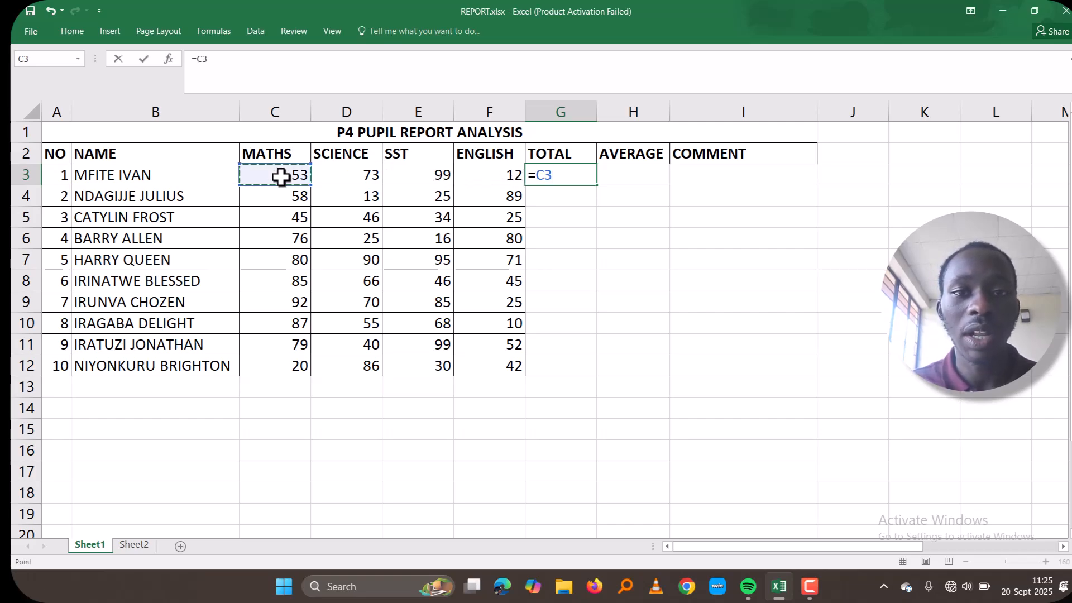
text(+)
click(345, 178)
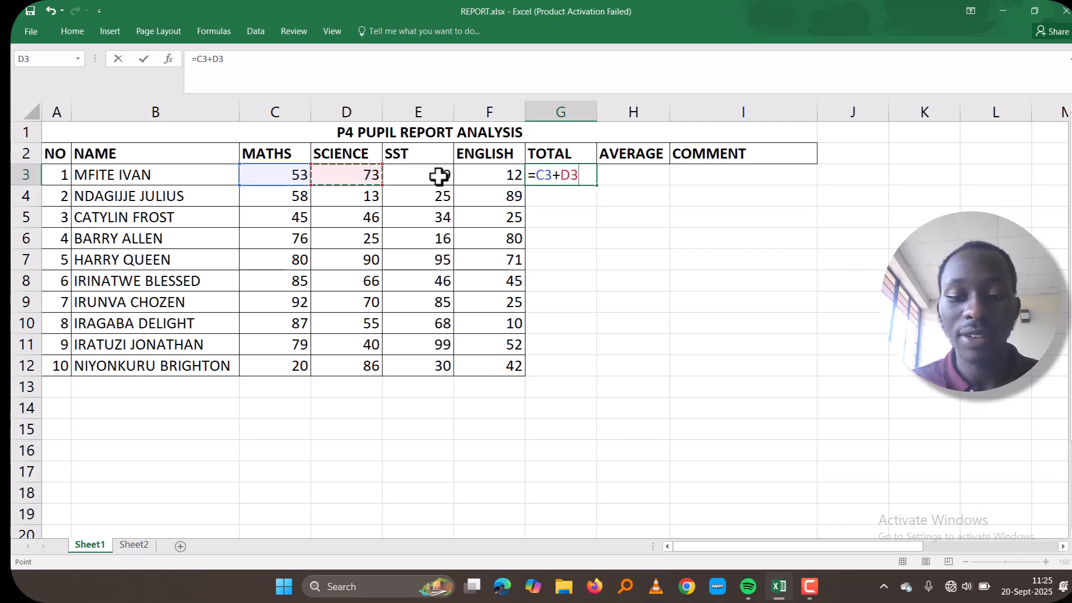
text(+)
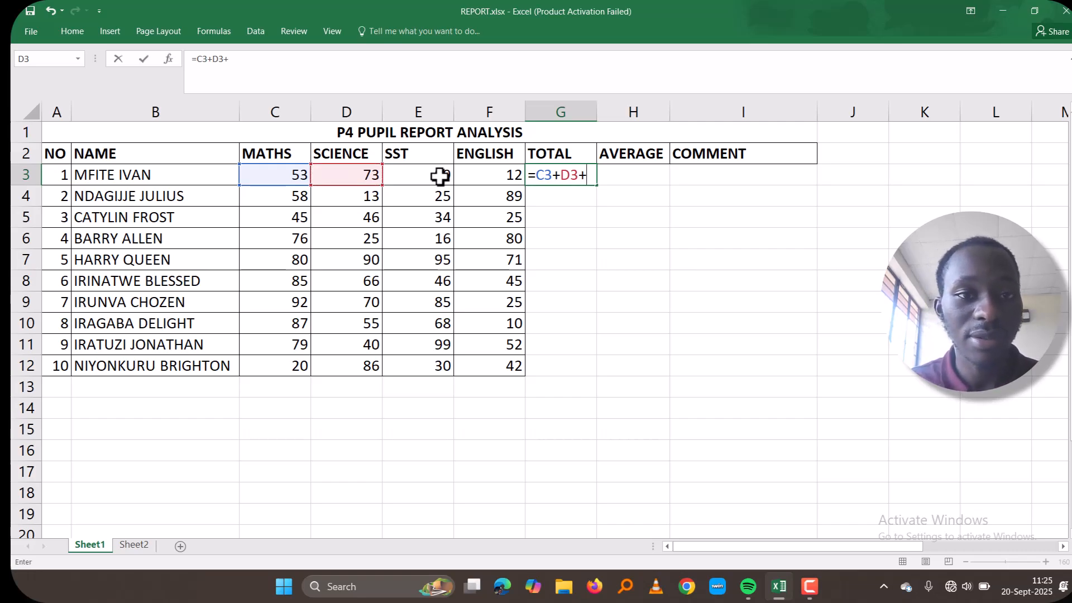
click(440, 177)
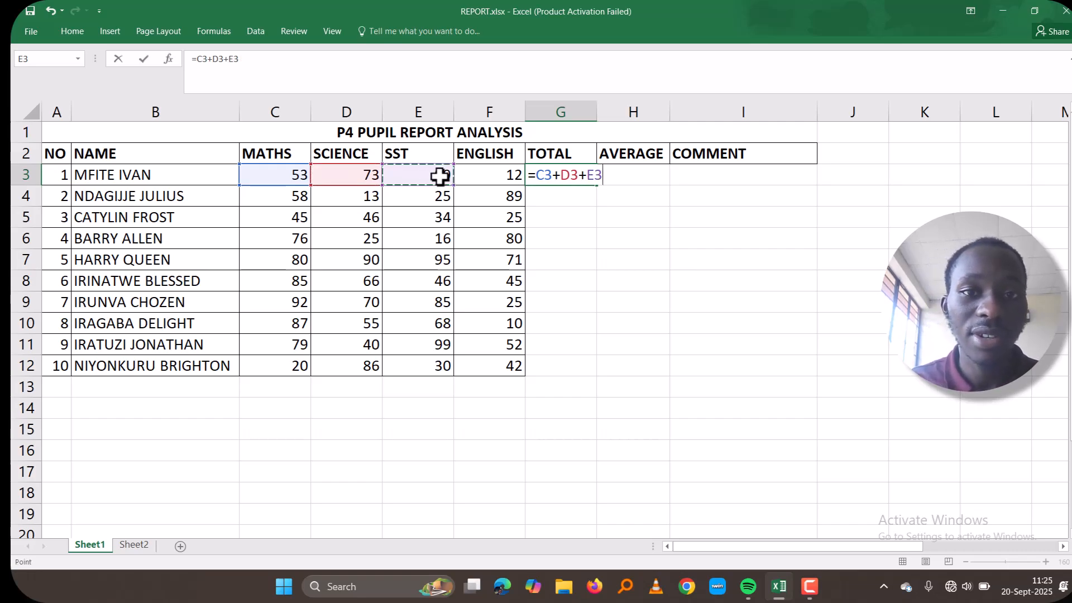
text(+)
click(499, 175)
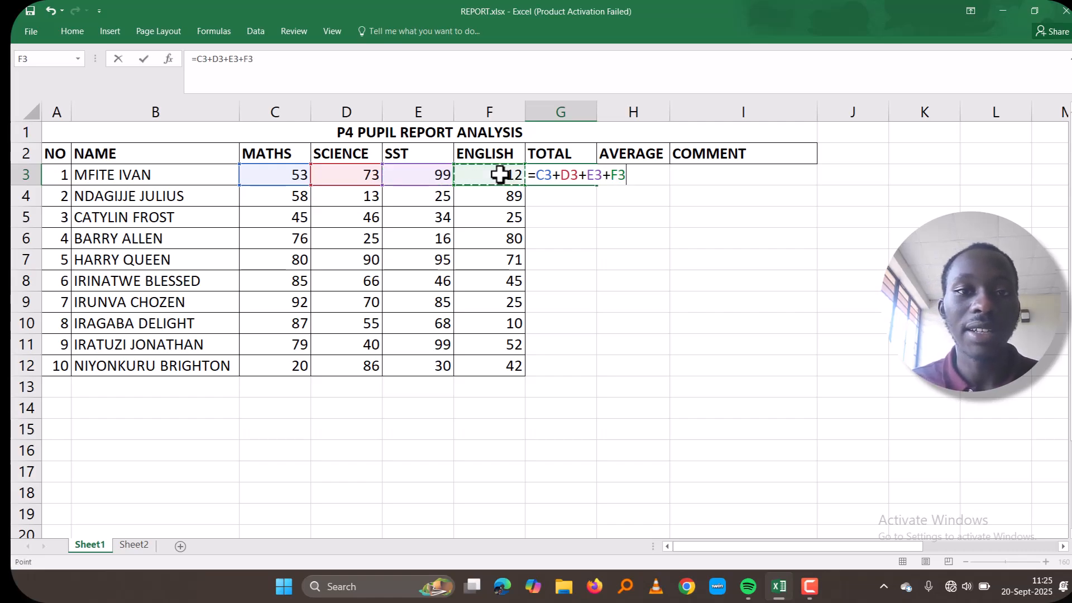
key(Return)
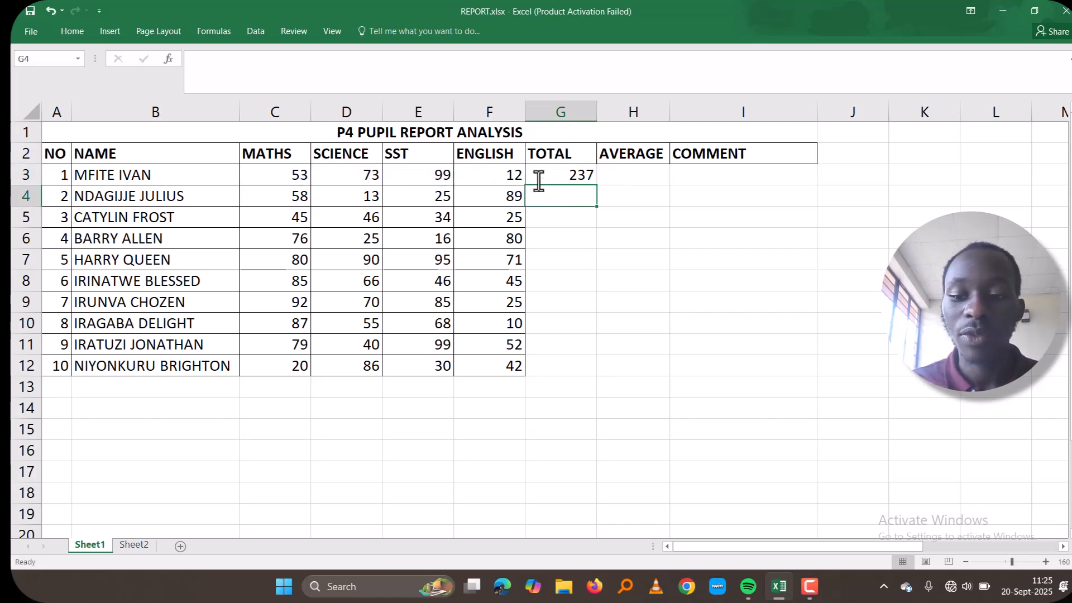
click(564, 174)
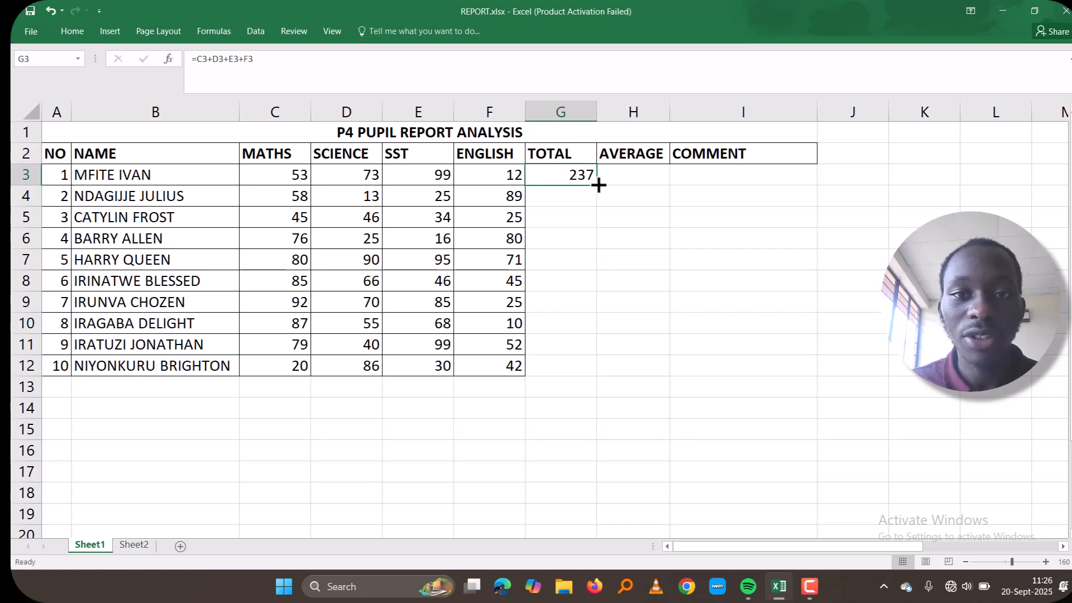
drag(598, 185, 598, 373)
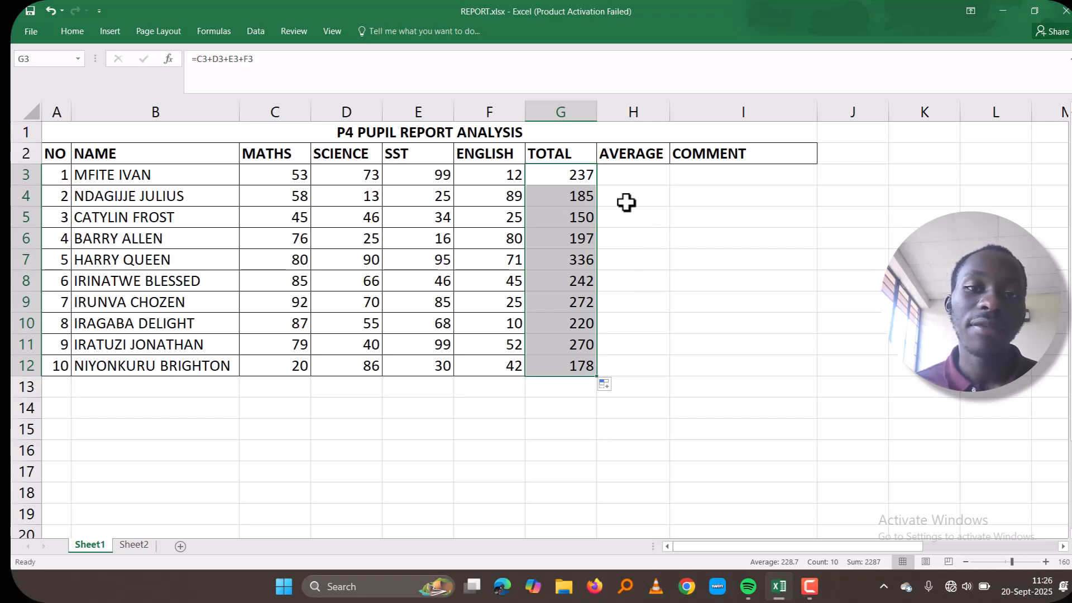
Calculate the first pupil's average mark in H3 with =AVERAGE(C3:F3).
click(615, 178)
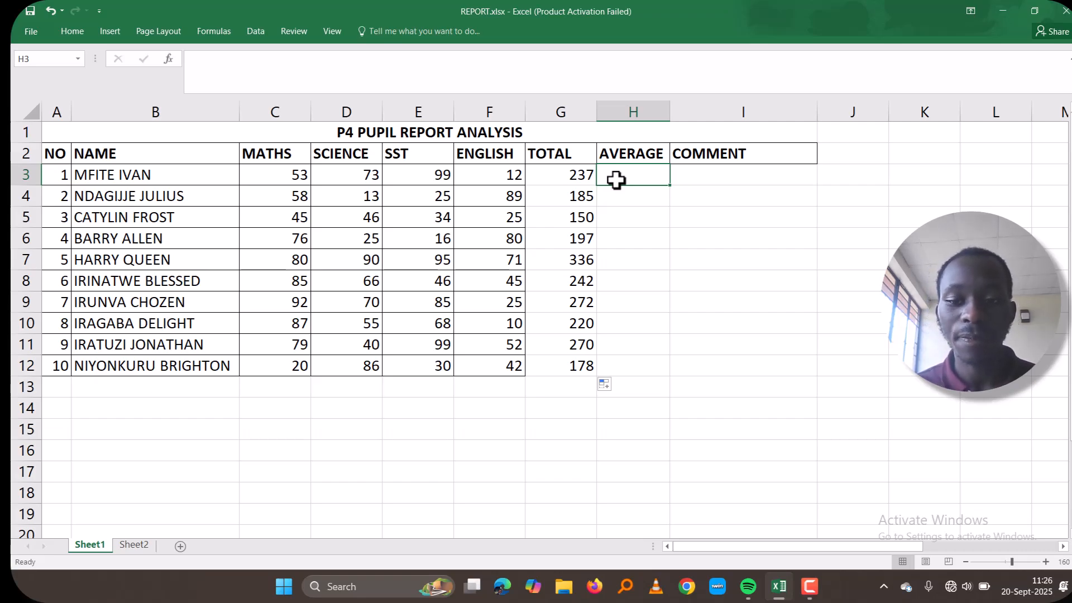
text(=)
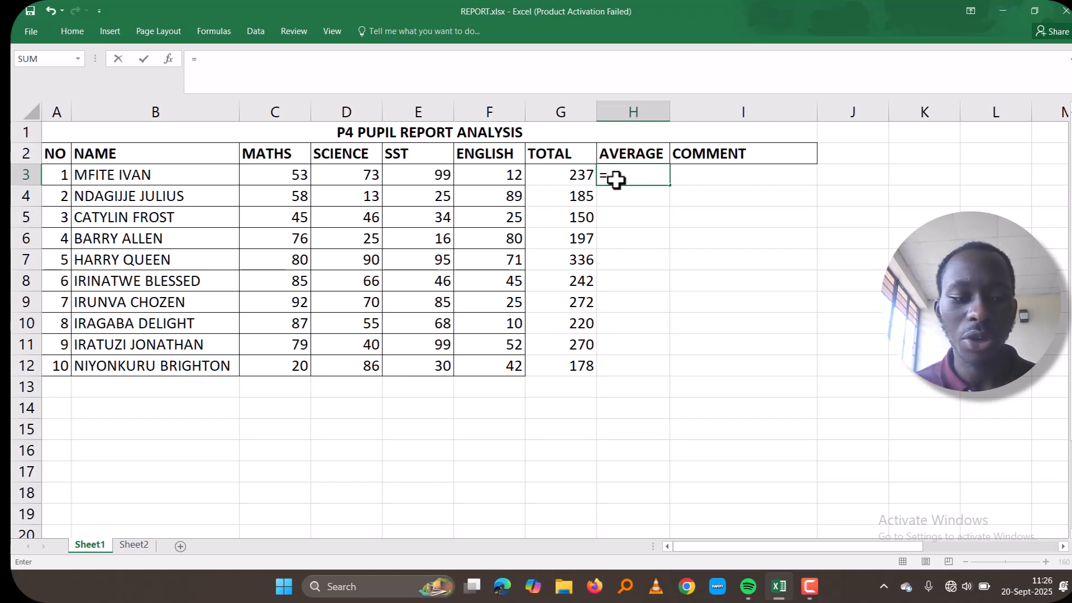
text(AVE)
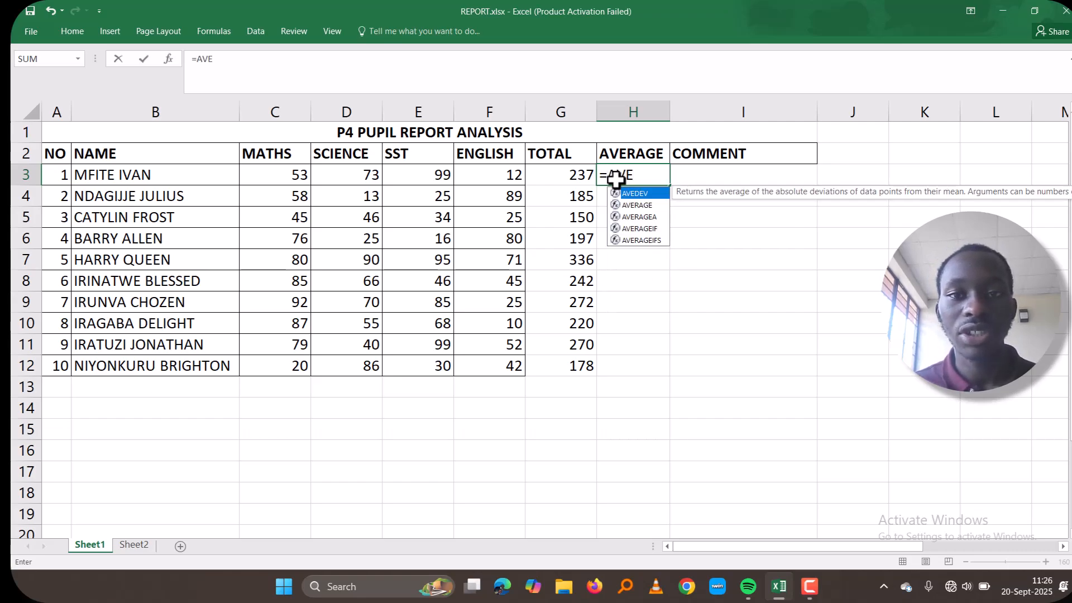
double_click(659, 205)
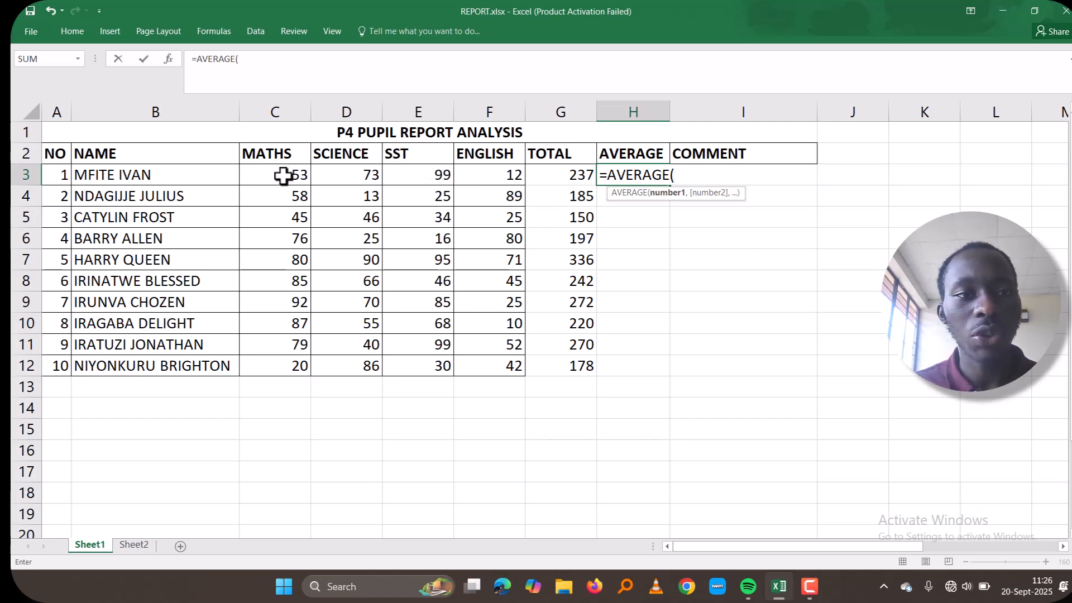
drag(270, 179, 512, 170)
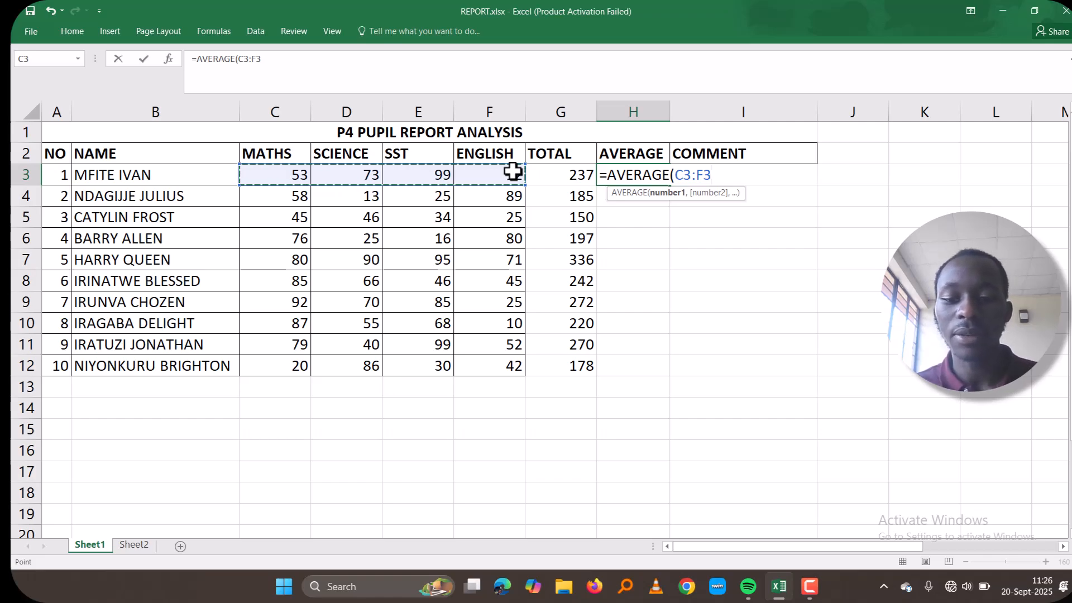
text())
key(Return)
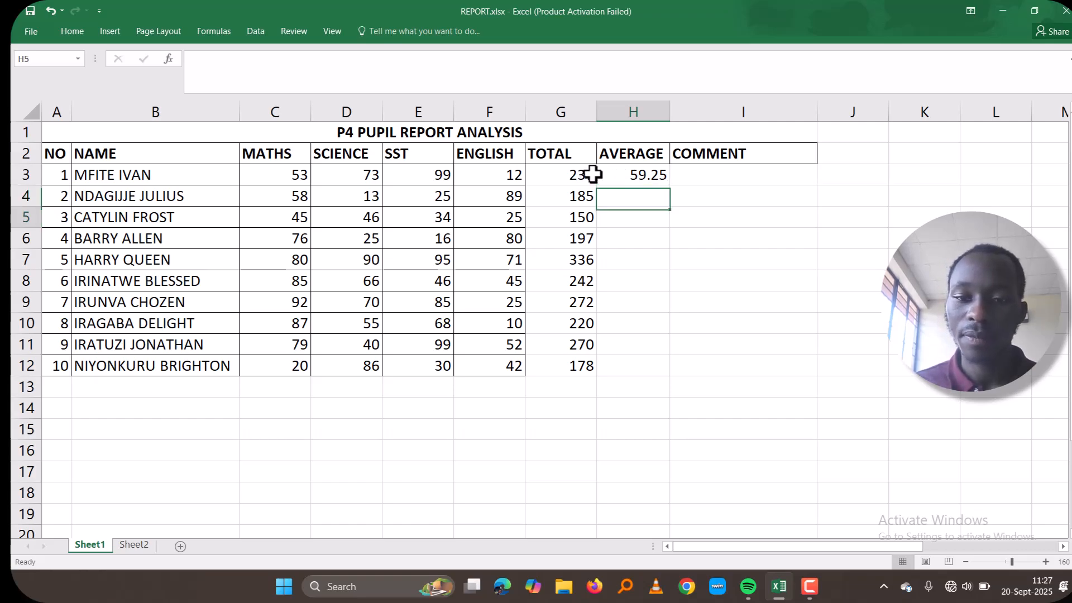
Fill the average formula from H3 down to H12 for the remaining pupils.
key(Up)
drag(672, 188, 672, 188)
double_click(672, 188)
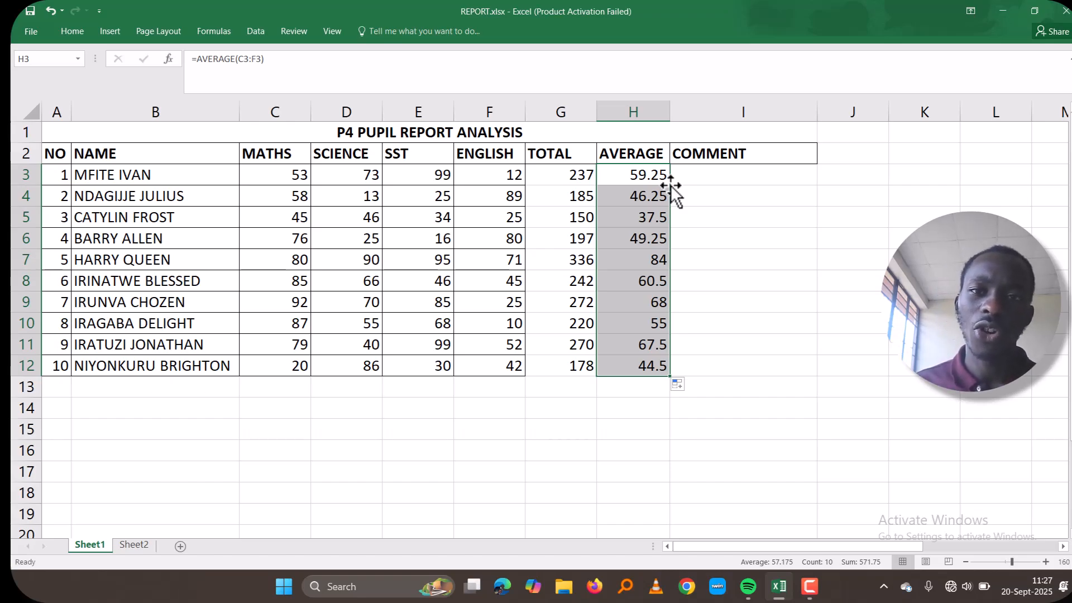
Begin an IF formula in comment cell I3 with the logical test H3>=45.
click(719, 177)
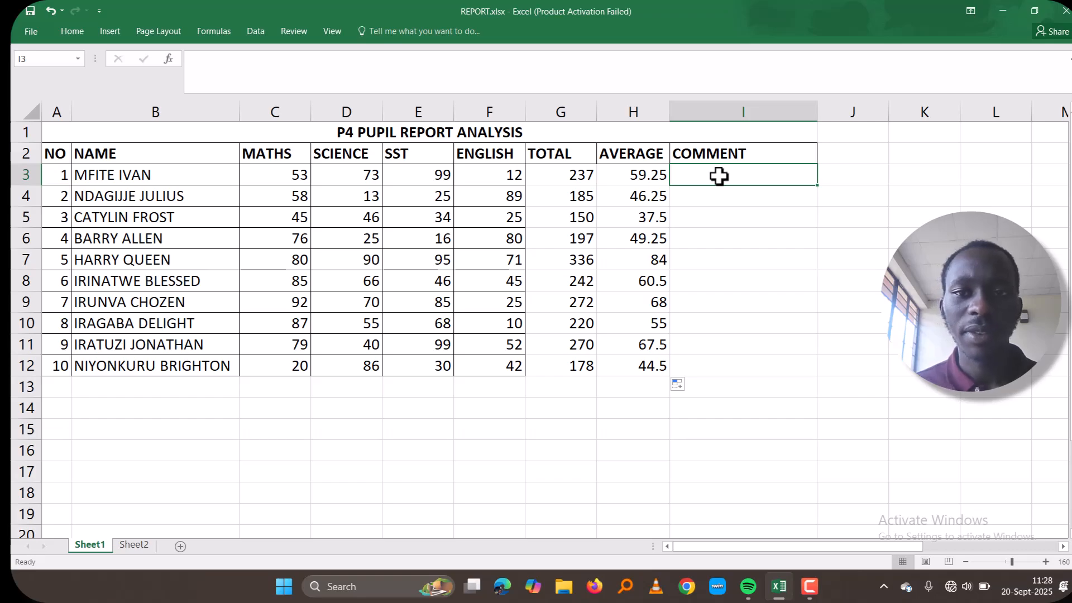
text(=)
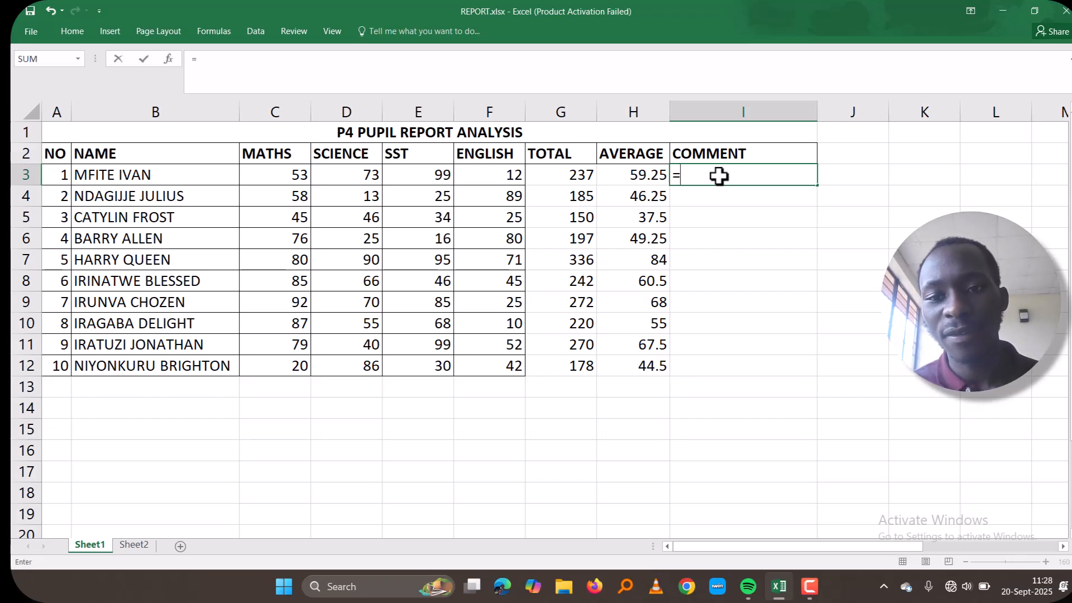
text(IF)
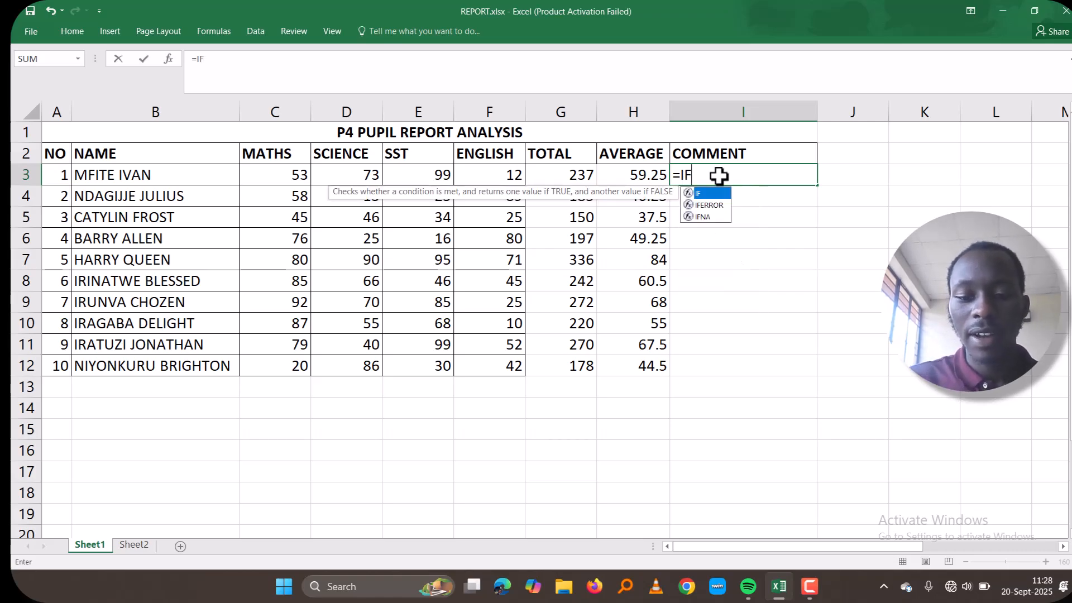
text(()
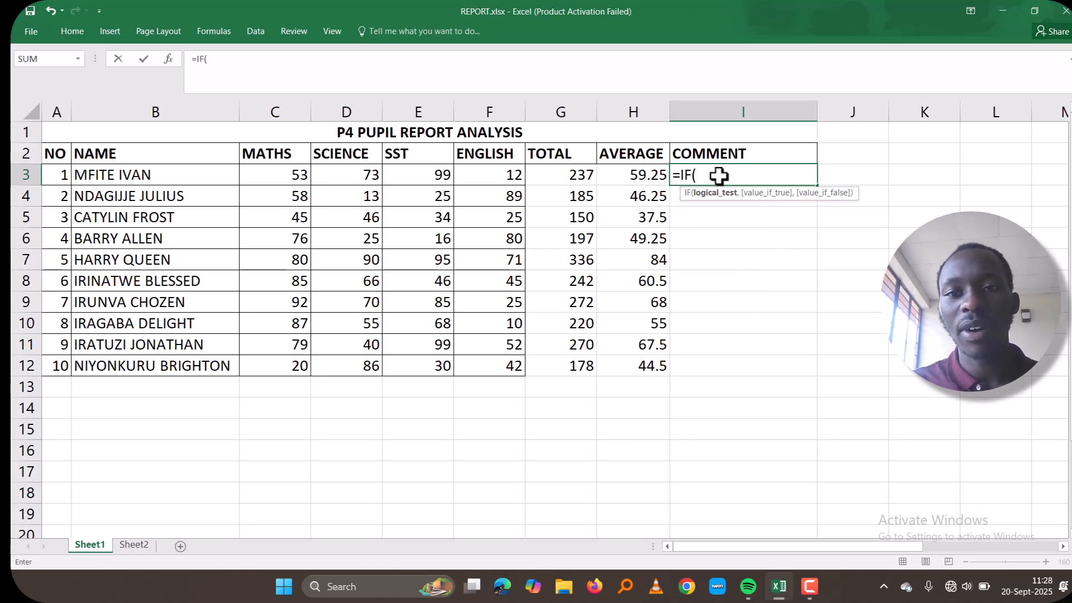
click(641, 179)
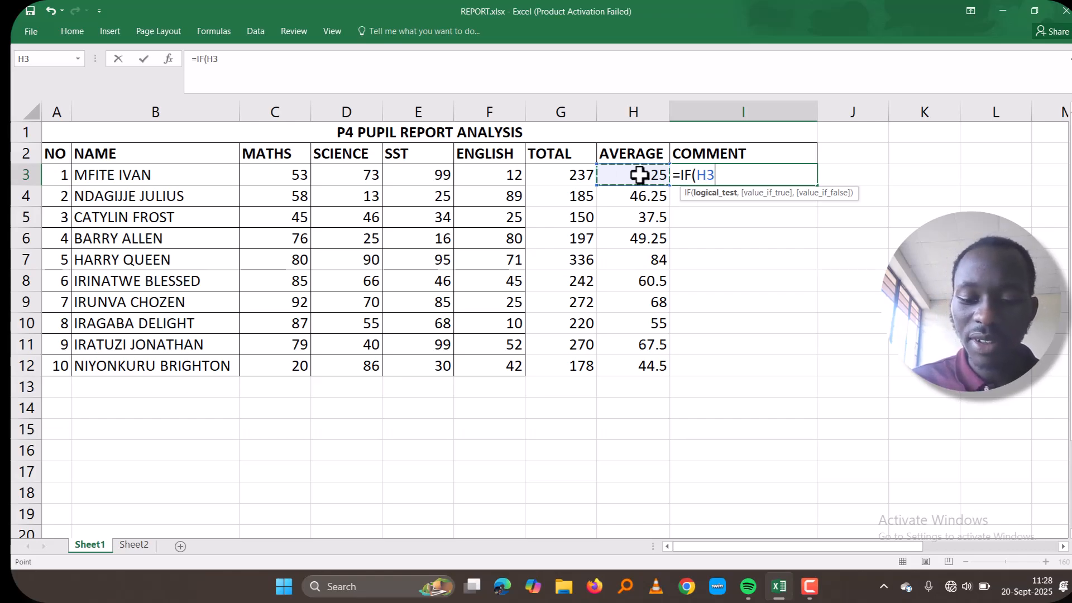
text(>)
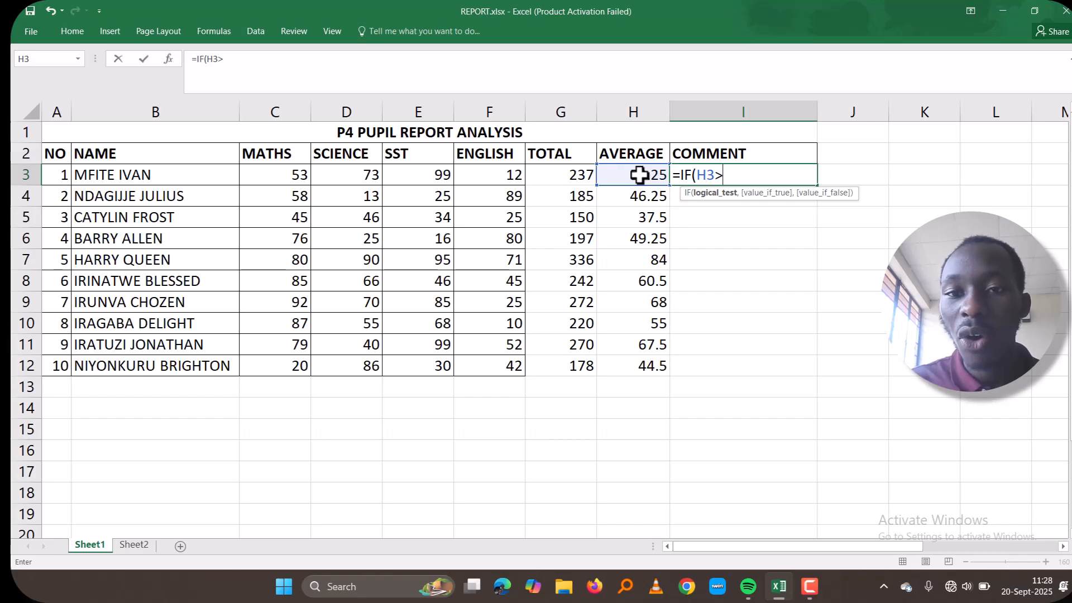
text(=45)
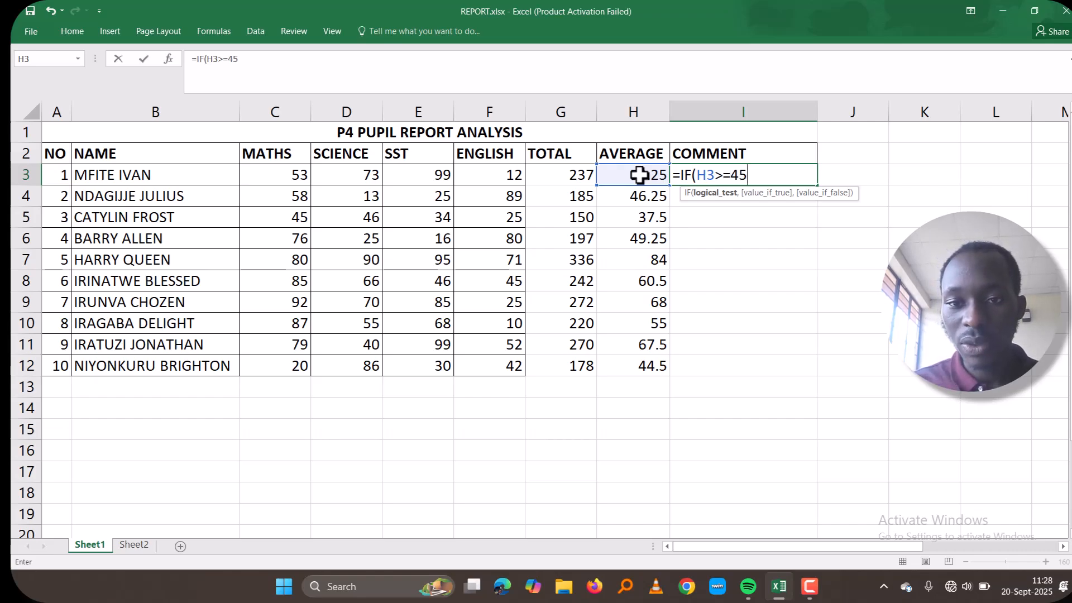
Add "Promoted to P5" as the value if true in the I3 formula.
text(,)
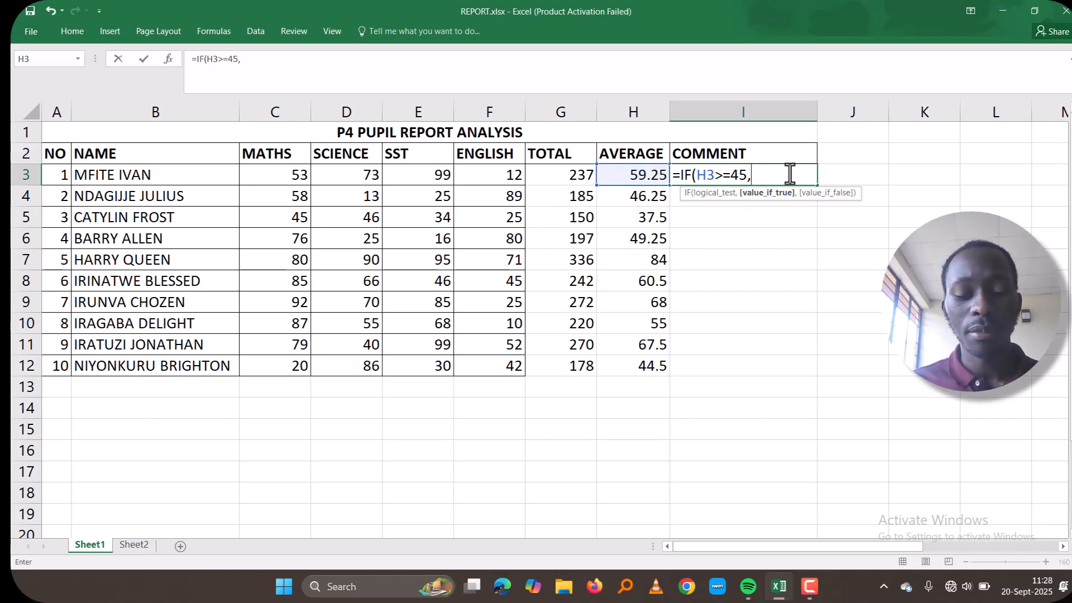
text("PR)
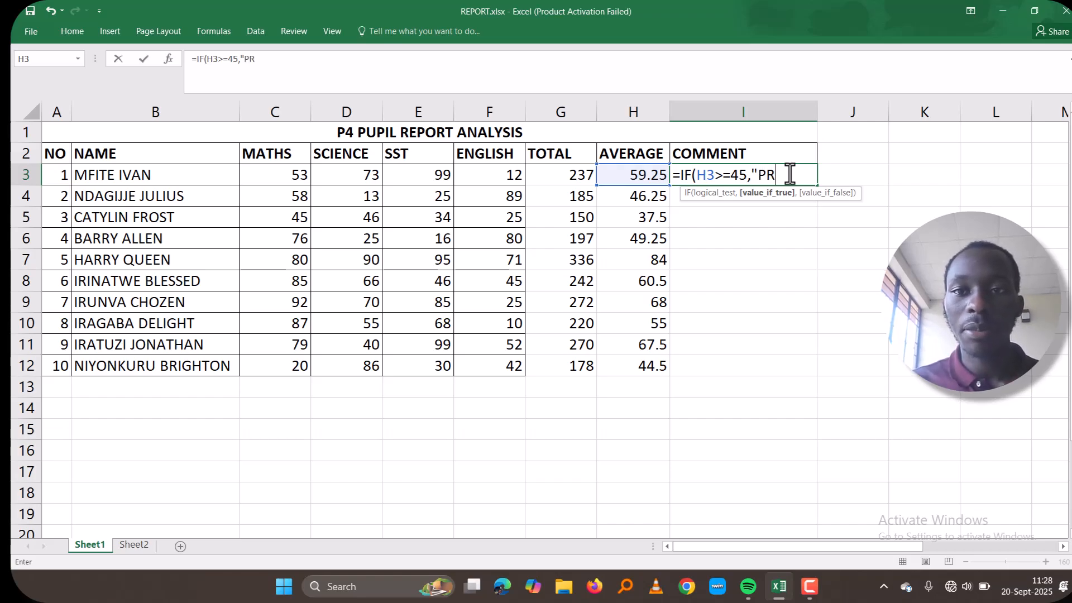
key(BackSpace)
key(Caps_Lock)
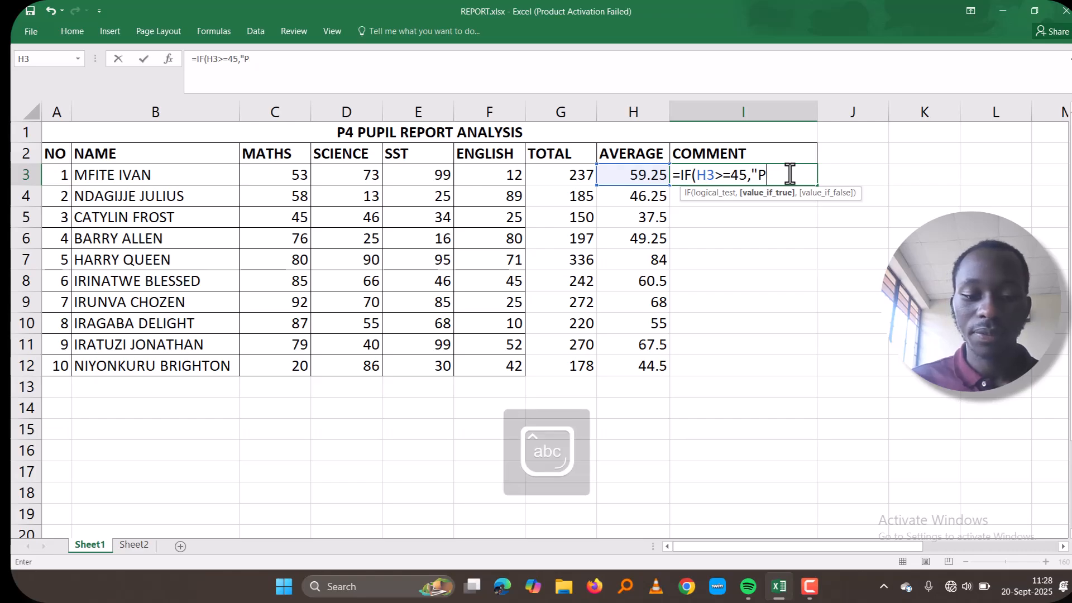
text(romote)
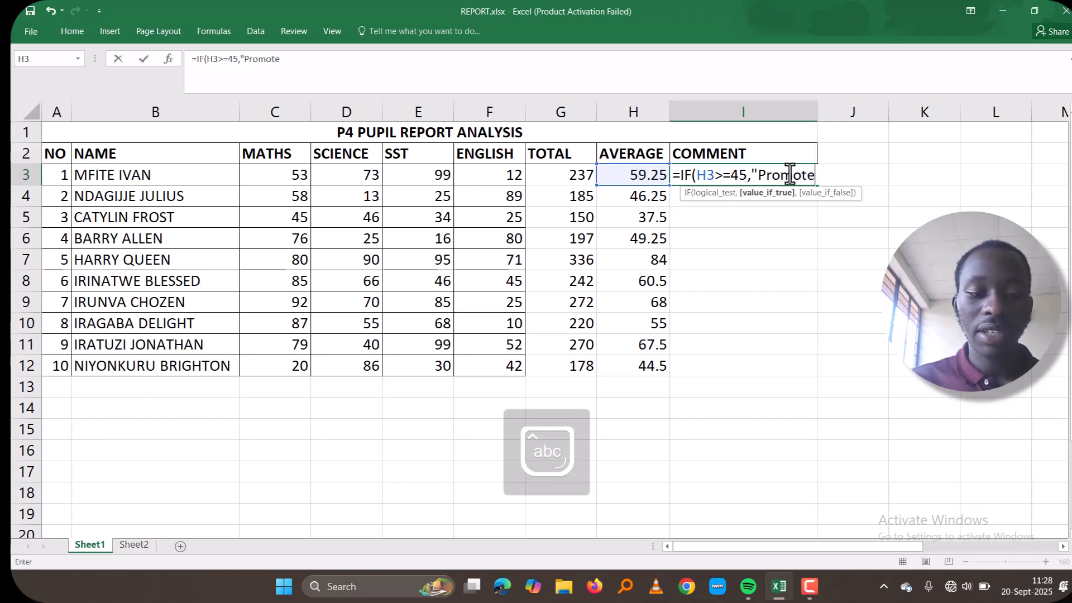
text(d to)
key(Caps_Lock)
text(P)
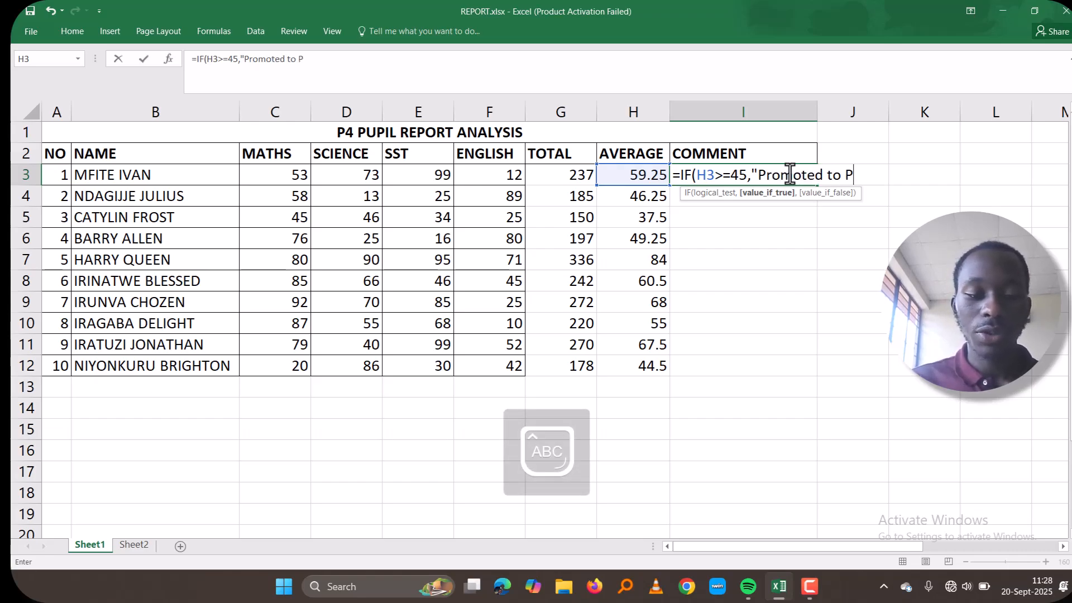
text(5)
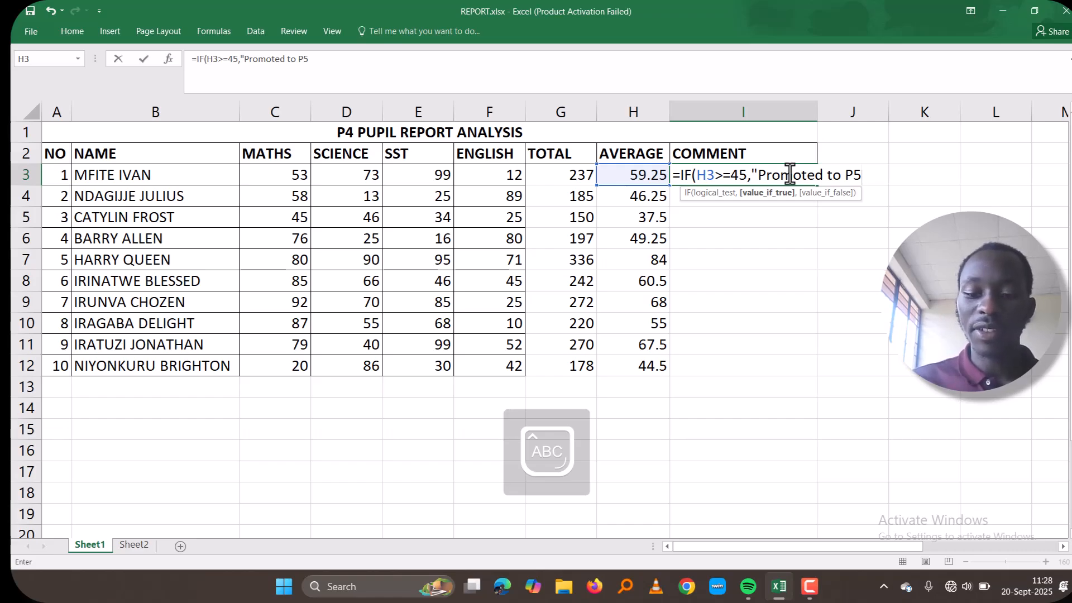
text(")
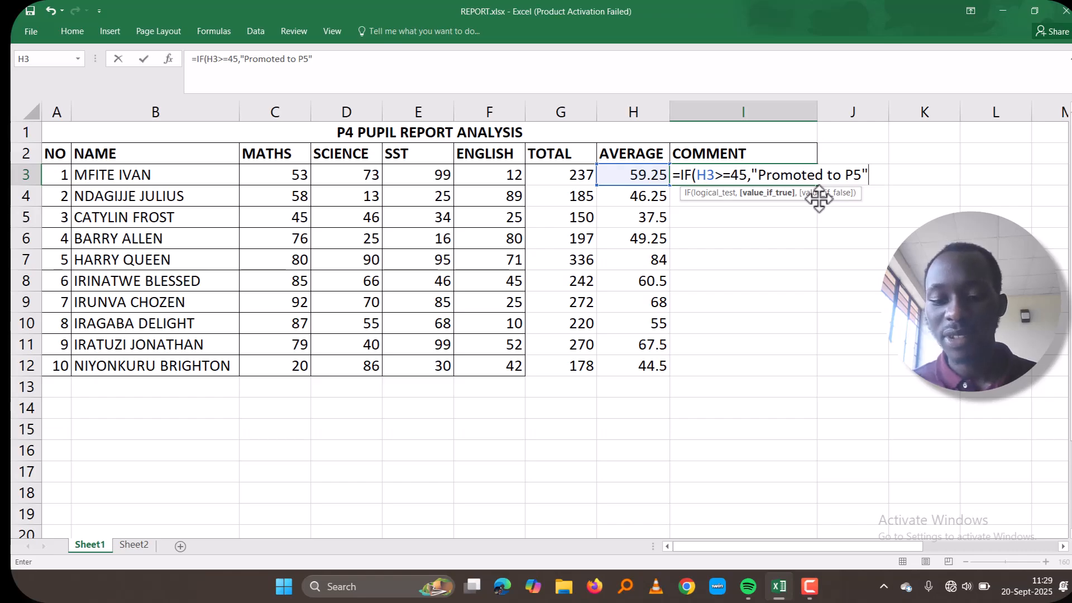
Add "Advised to repeat p4" as the value if false, then close and enter the IF formula in I3.
text(,)
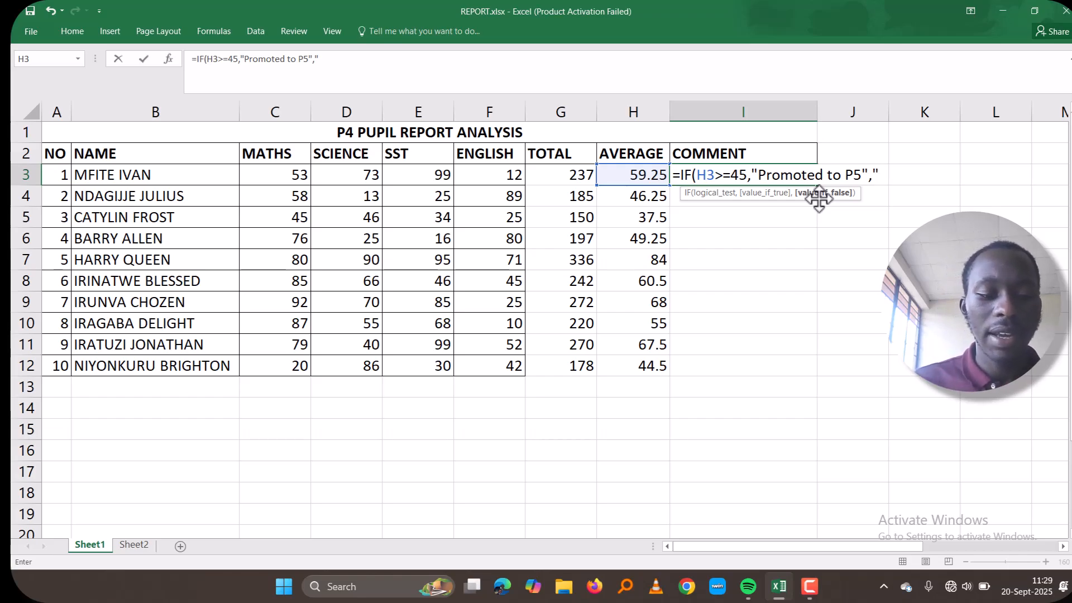
text(a)
key(BackSpace)
key(Caps_Lock)
text(Advised t)
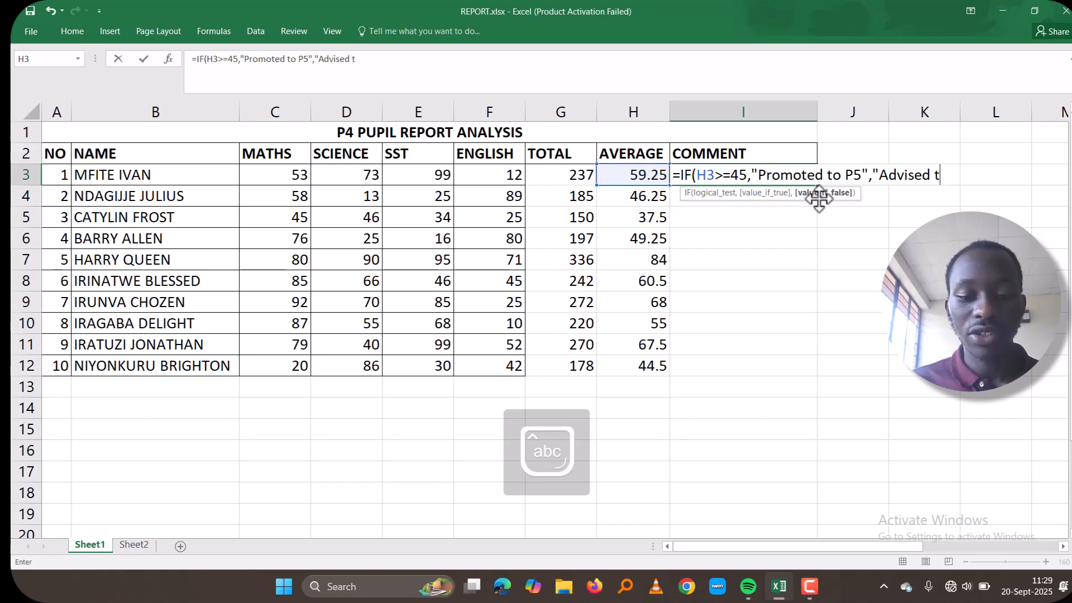
text(o repeat p4)
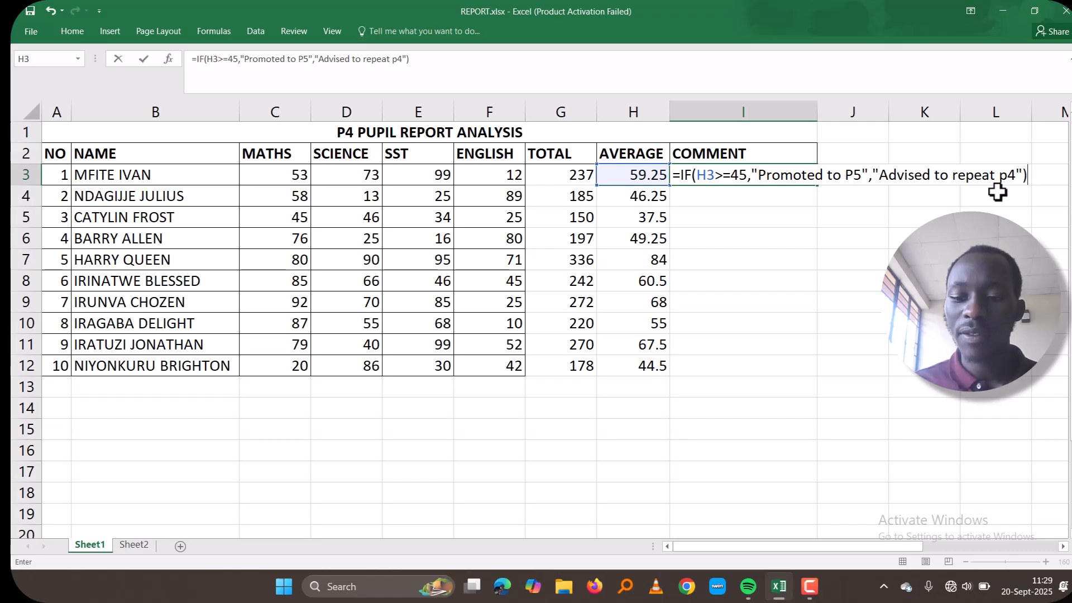
key(Return)
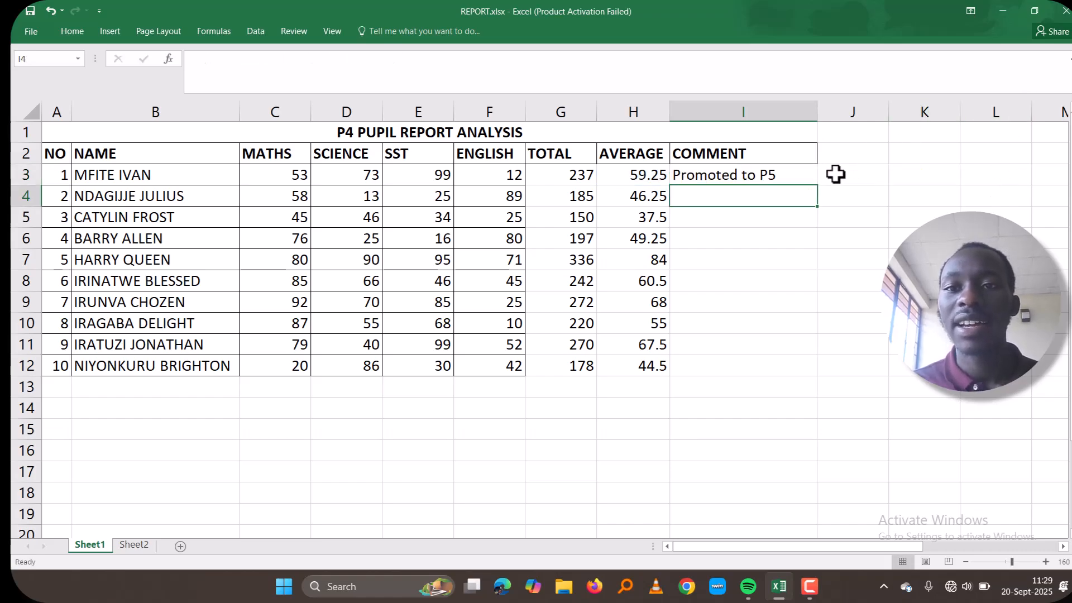
Fill the IF comment formula from I3 down to I12 for the remaining pupils.
click(813, 177)
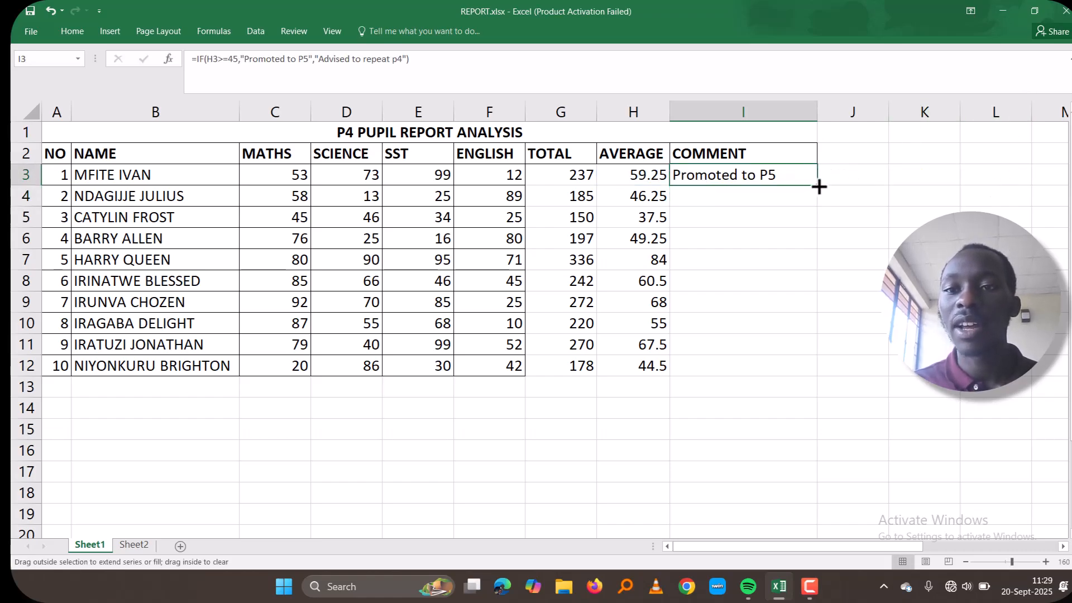
double_click(817, 185)
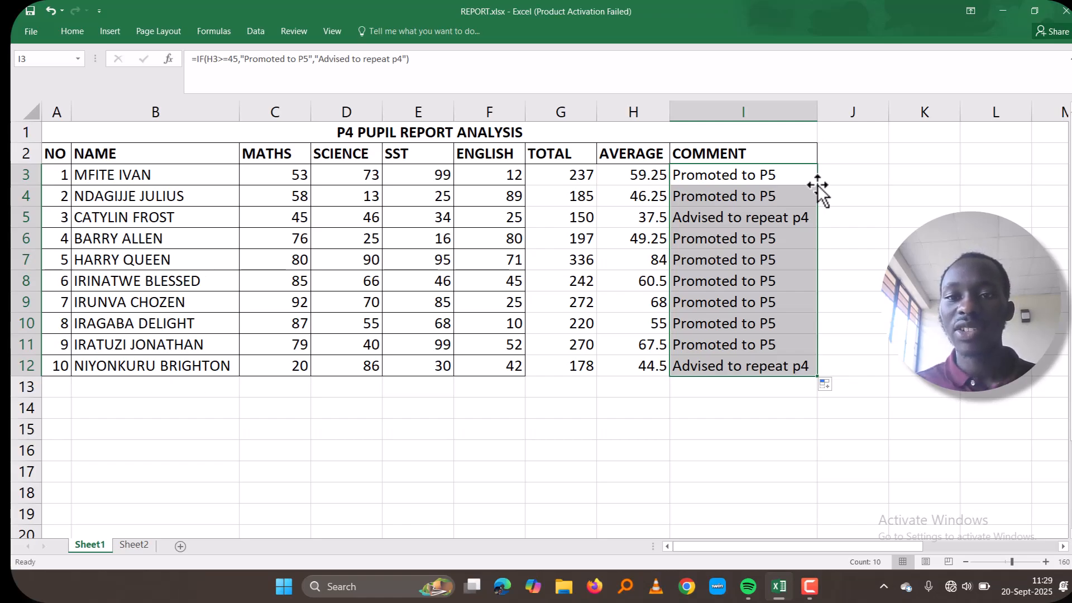
click(727, 325)
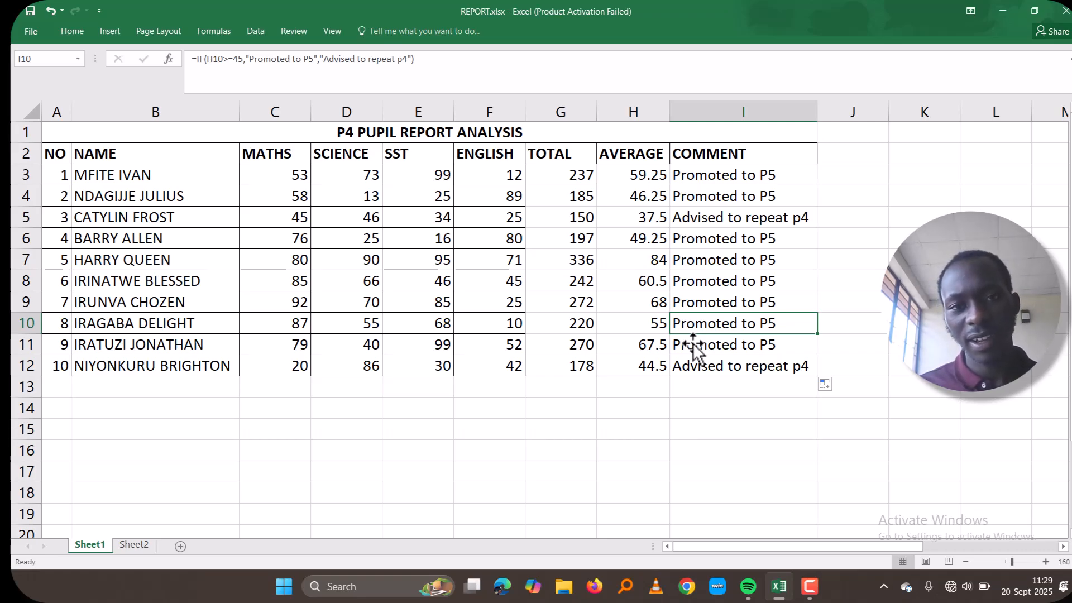
Change the second pupil's Science mark in D4 to 73.
click(372, 194)
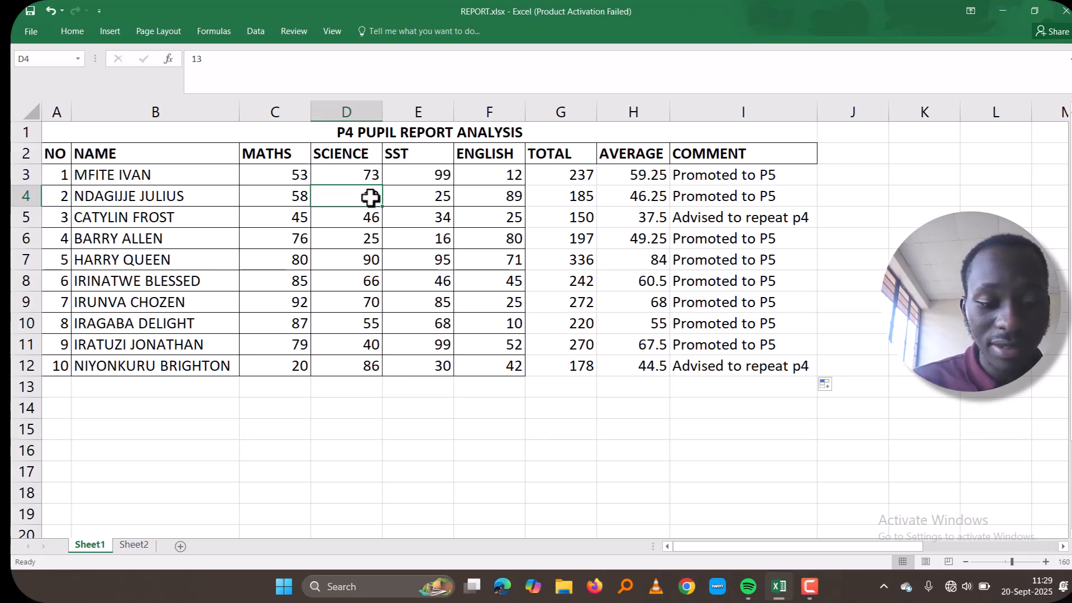
text(7)
key(Return)
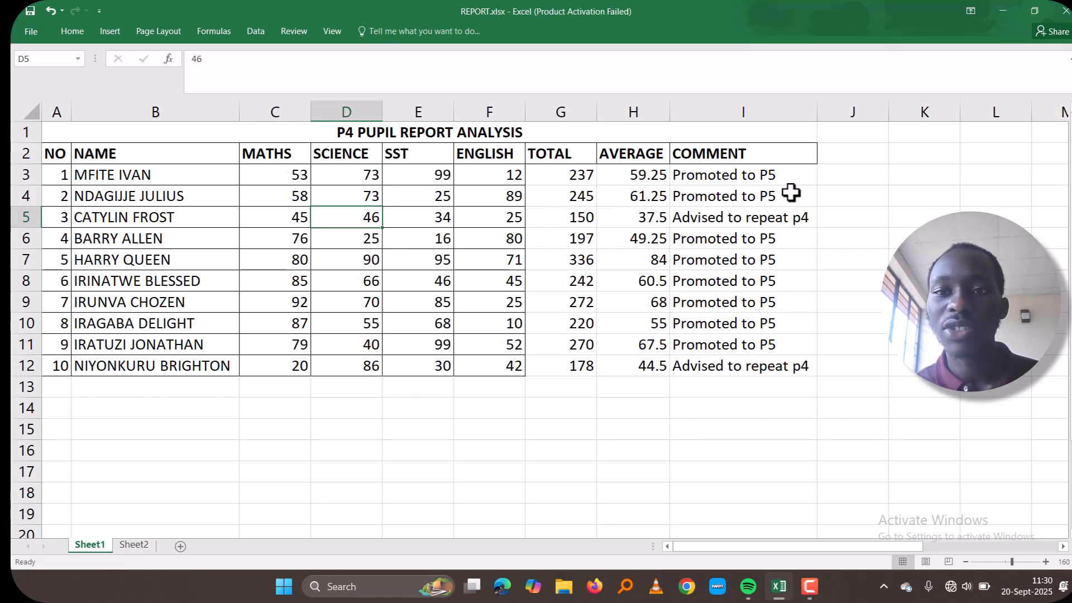
Change the sixth pupil's SST mark in E8 to 10.
click(433, 278)
text(1)
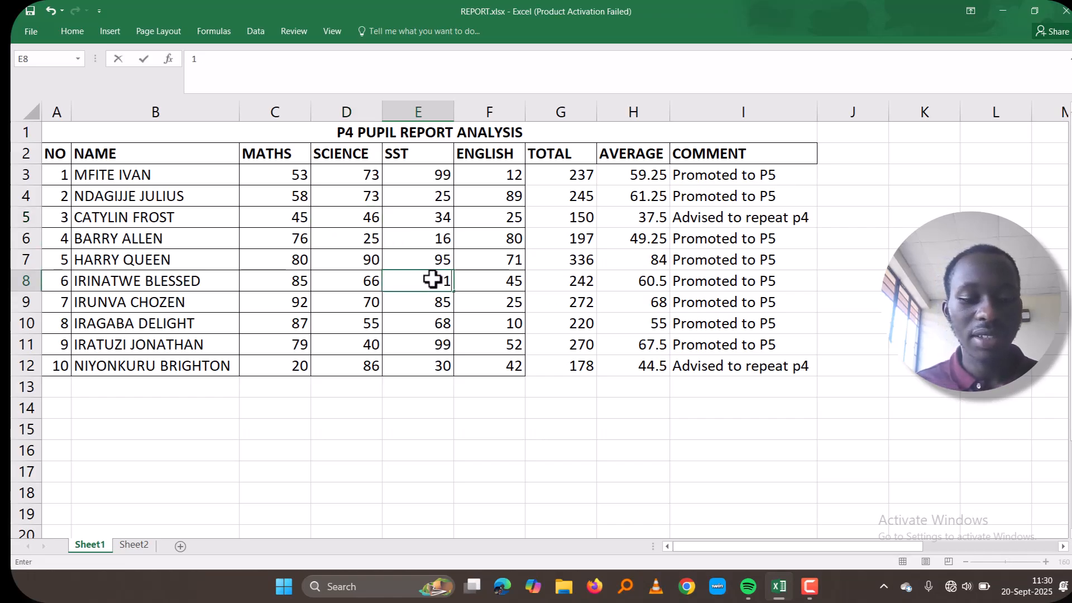
text(0)
key(Return)
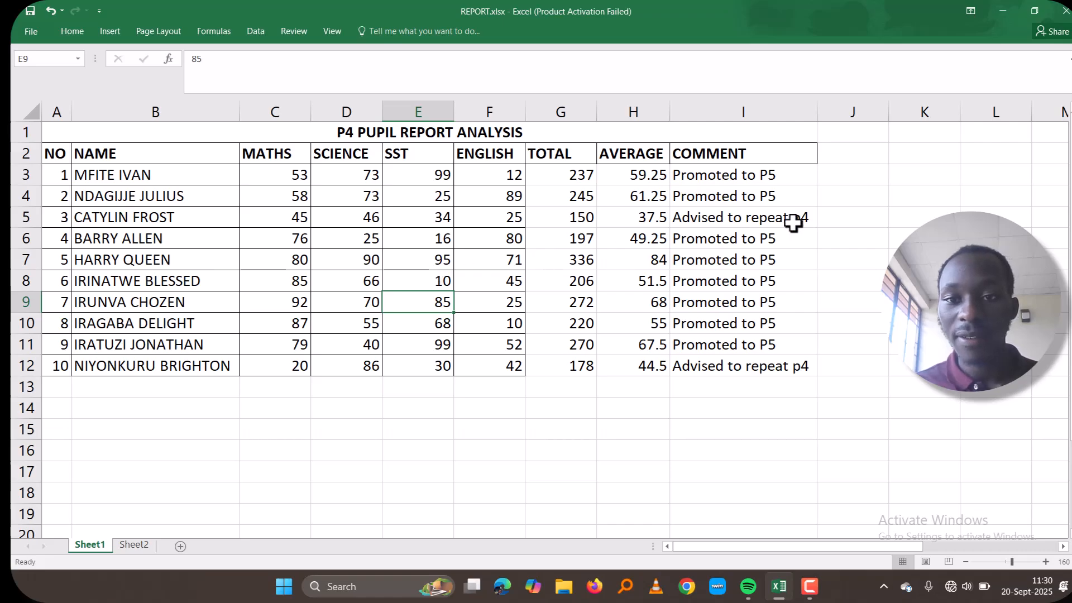
click(486, 281)
text(13\)
key(Return)
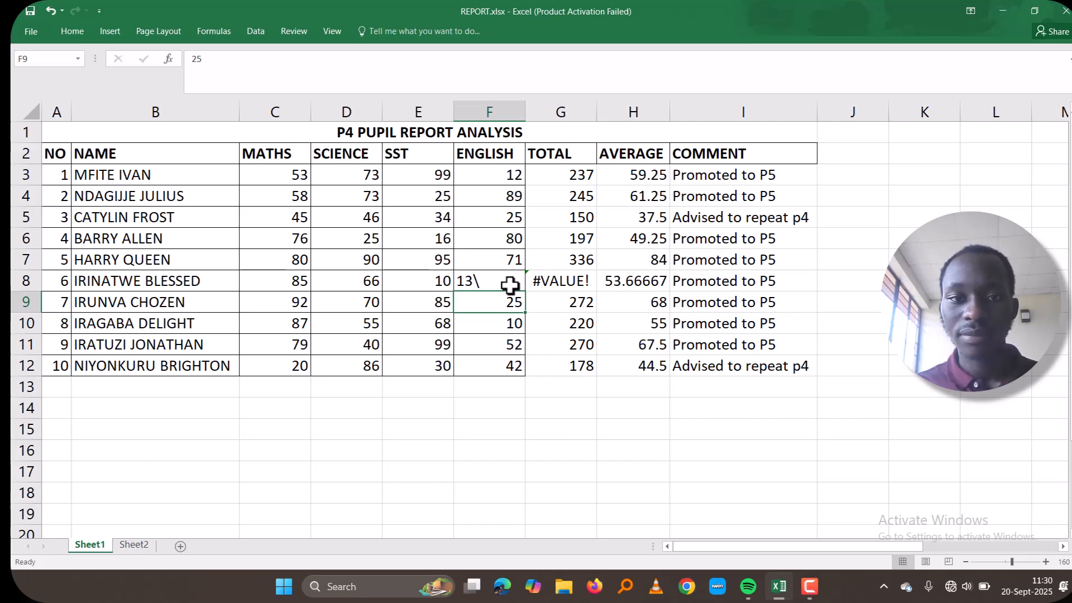
key(ctrl+z)
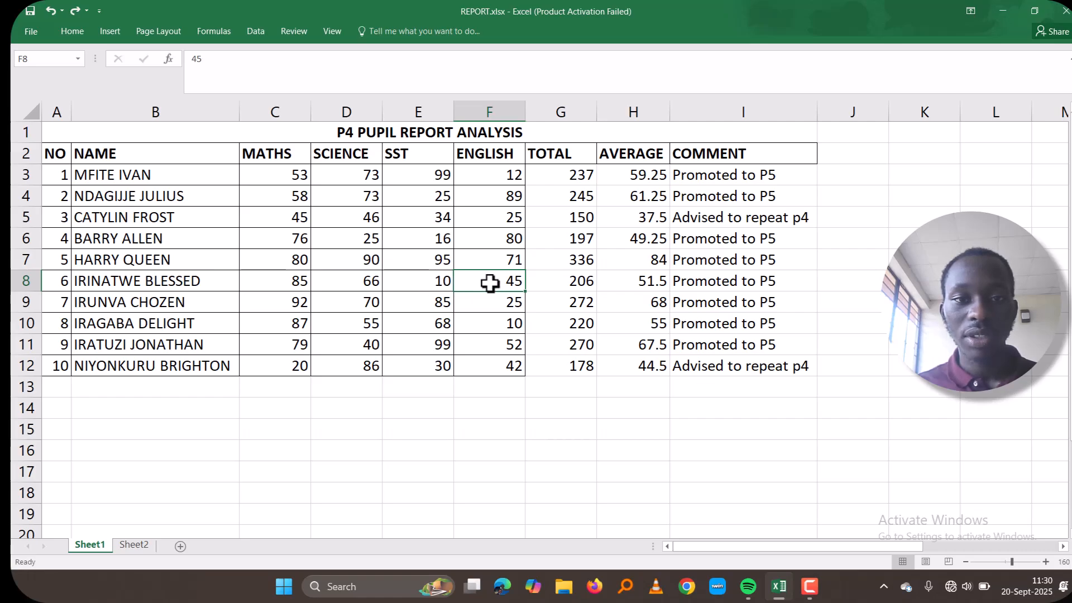
Change the sixth pupil's English mark in F8 to 13.
text(13)
key(Return)
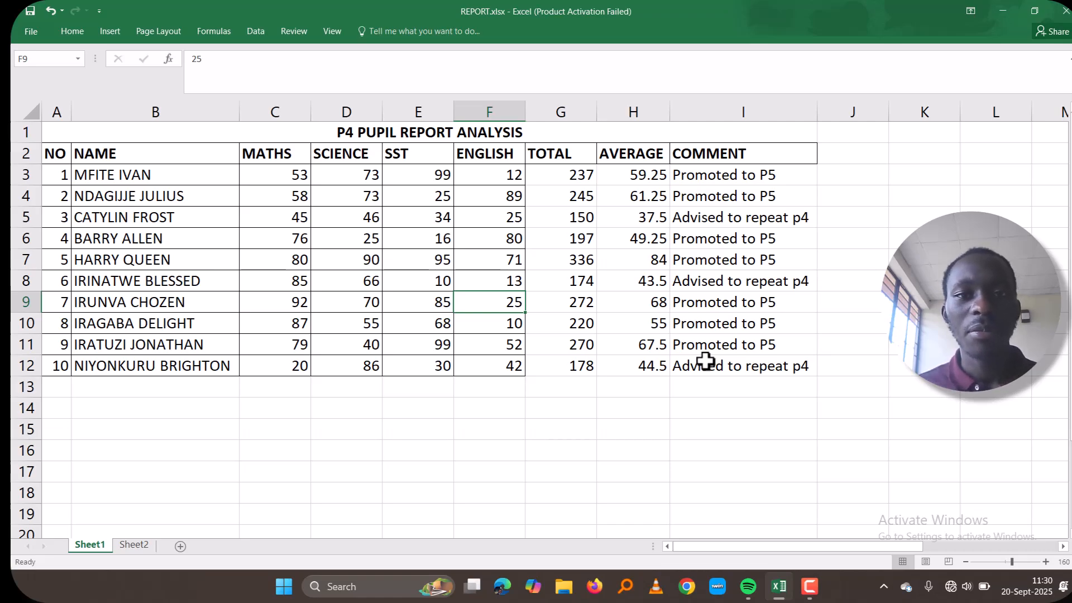
Apply All Borders to the whole report table, A1 to I12.
click(213, 220)
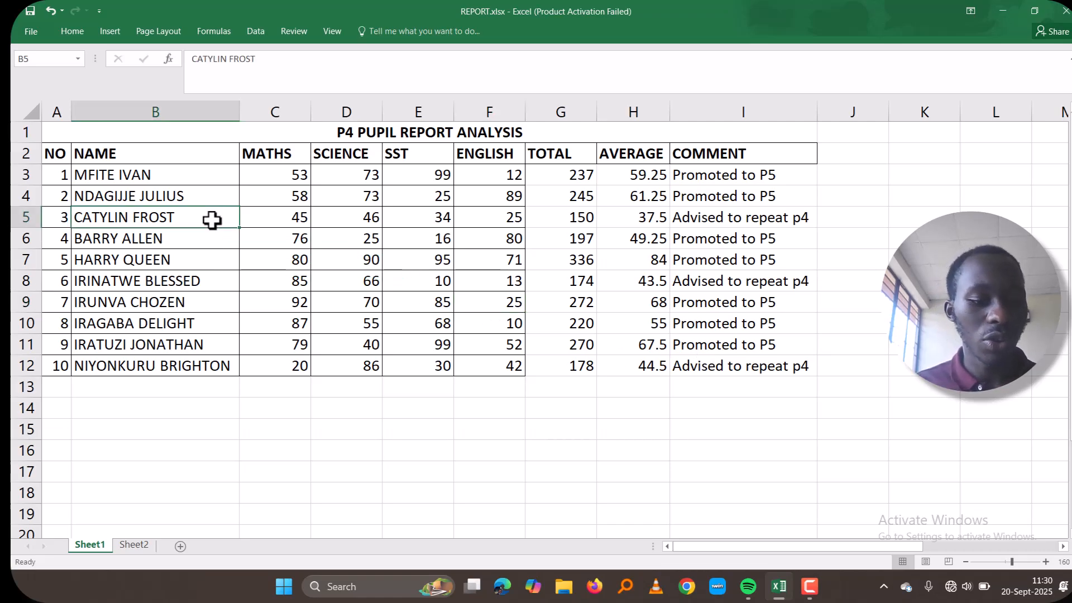
key(ctrl+a)
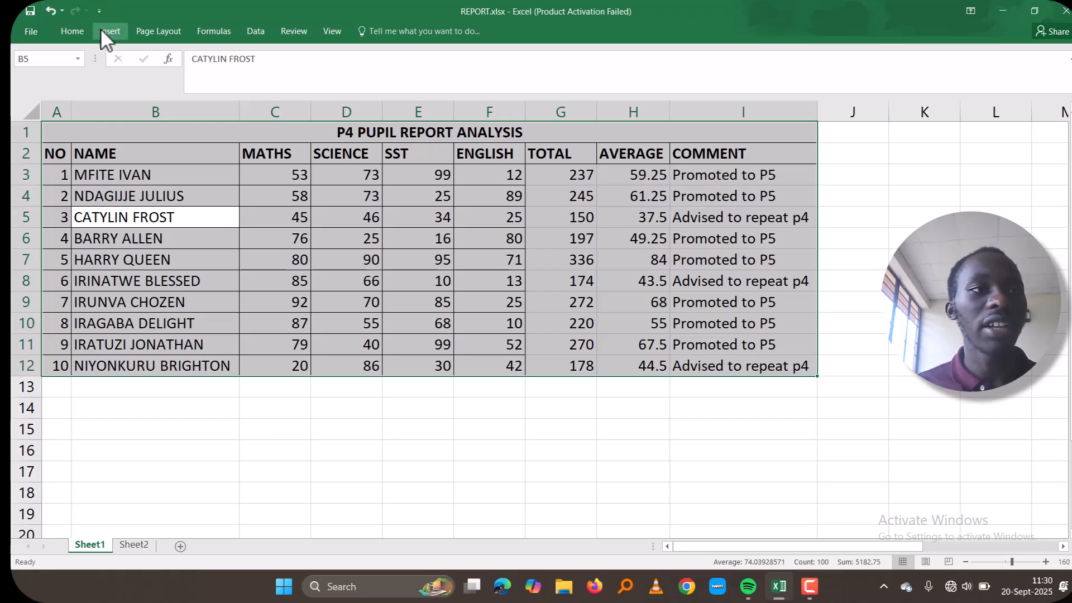
click(106, 31)
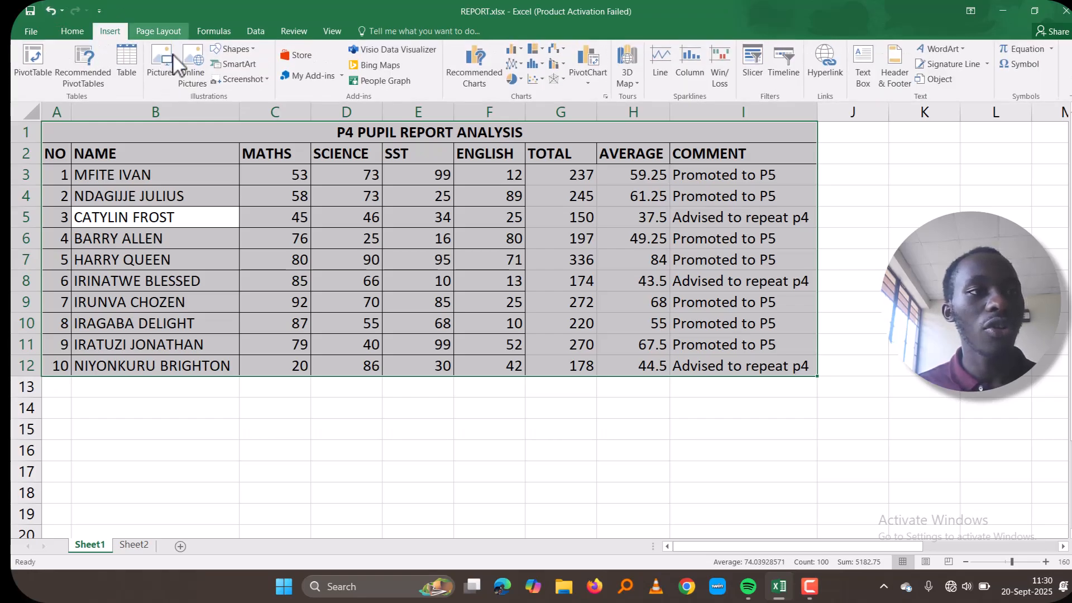
click(72, 31)
click(191, 76)
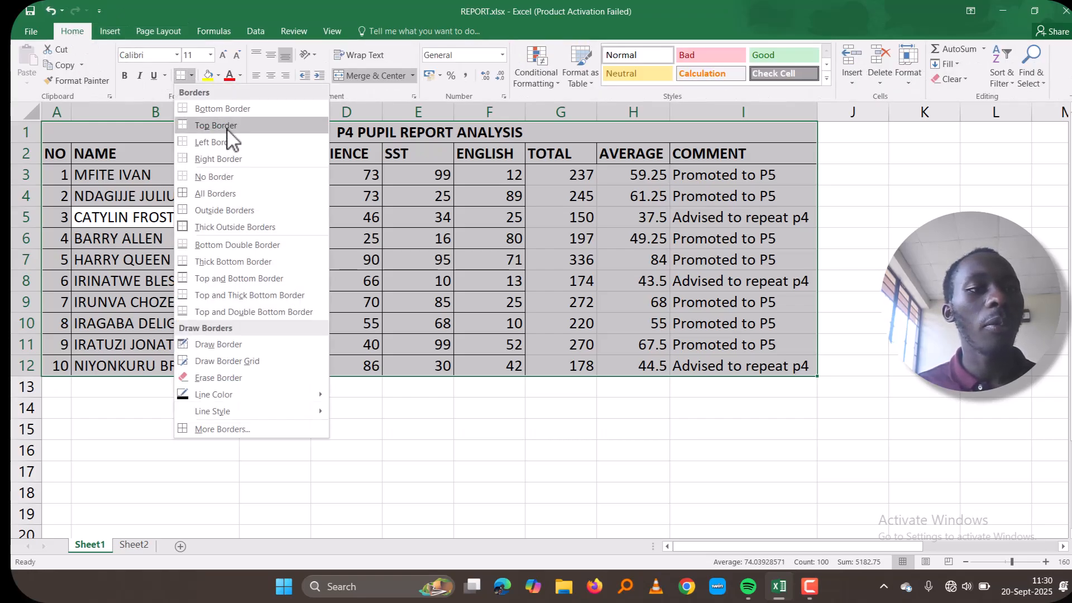
click(230, 194)
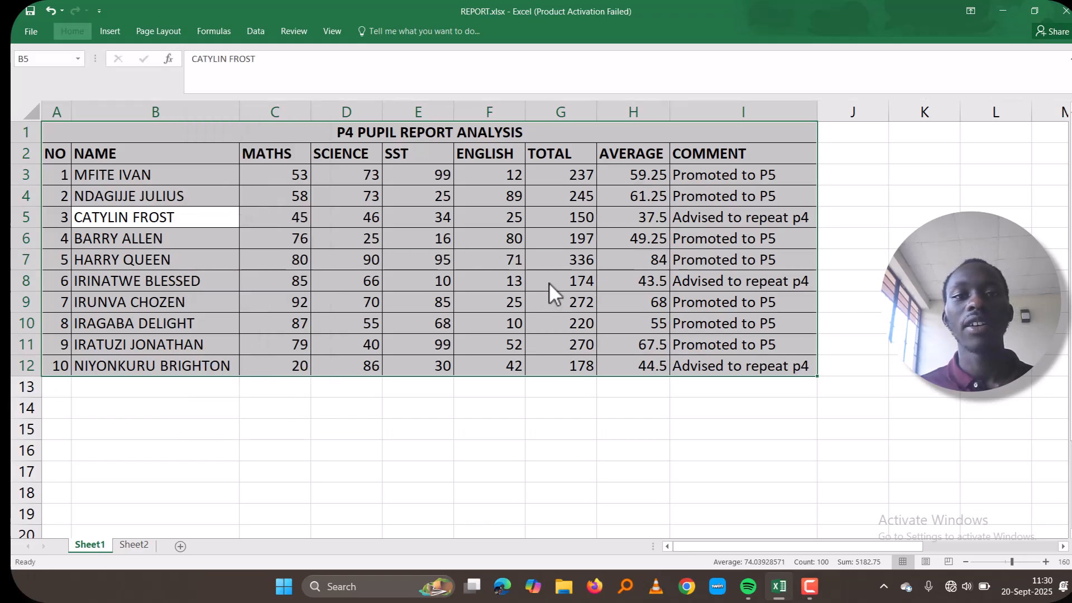
click(549, 283)
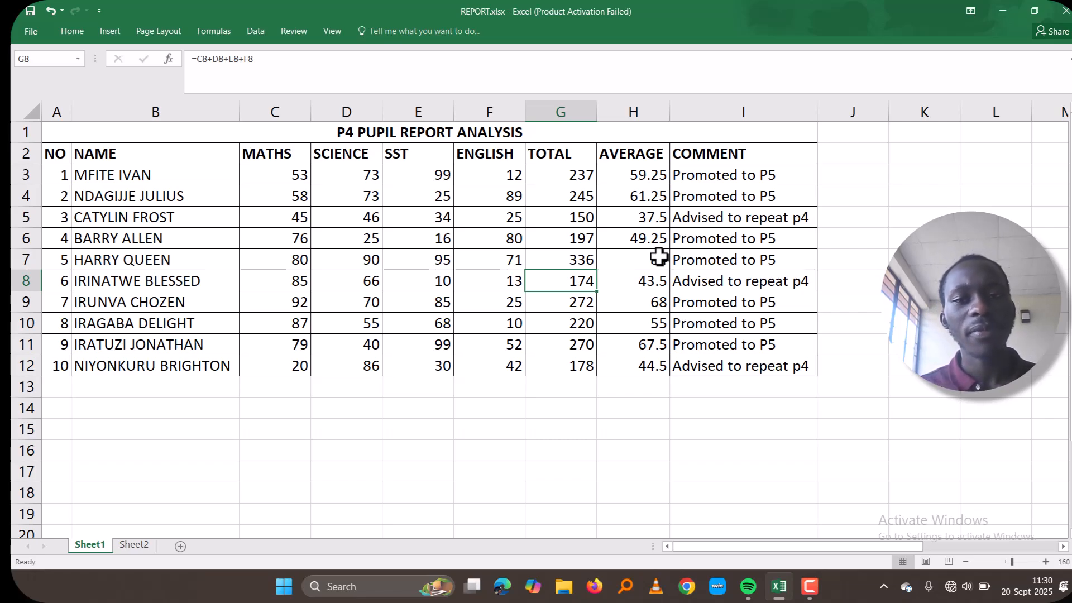
click(300, 110)
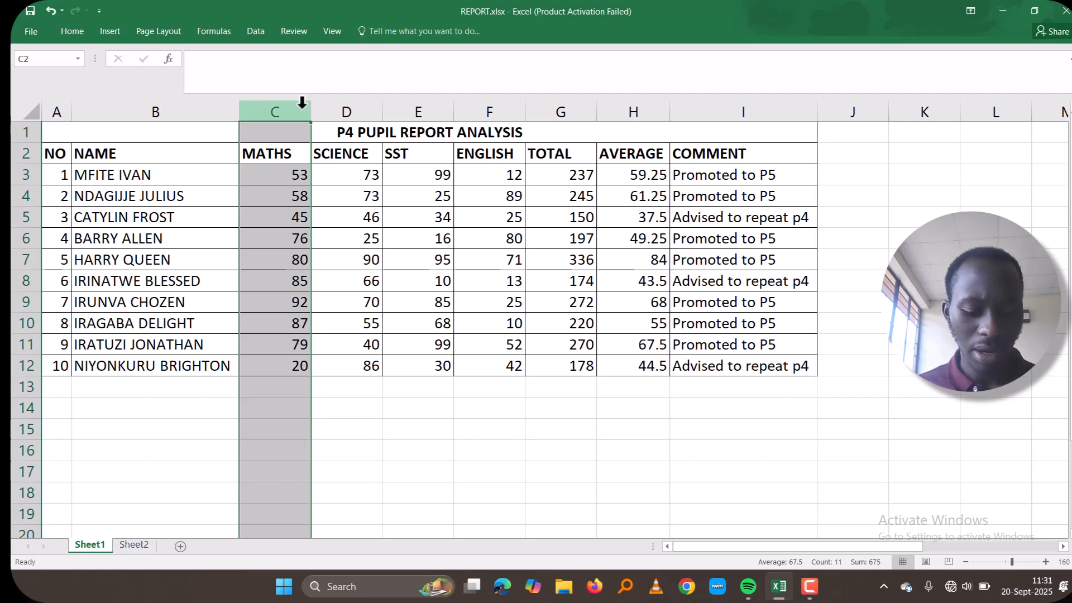
right_click(302, 106)
click(359, 202)
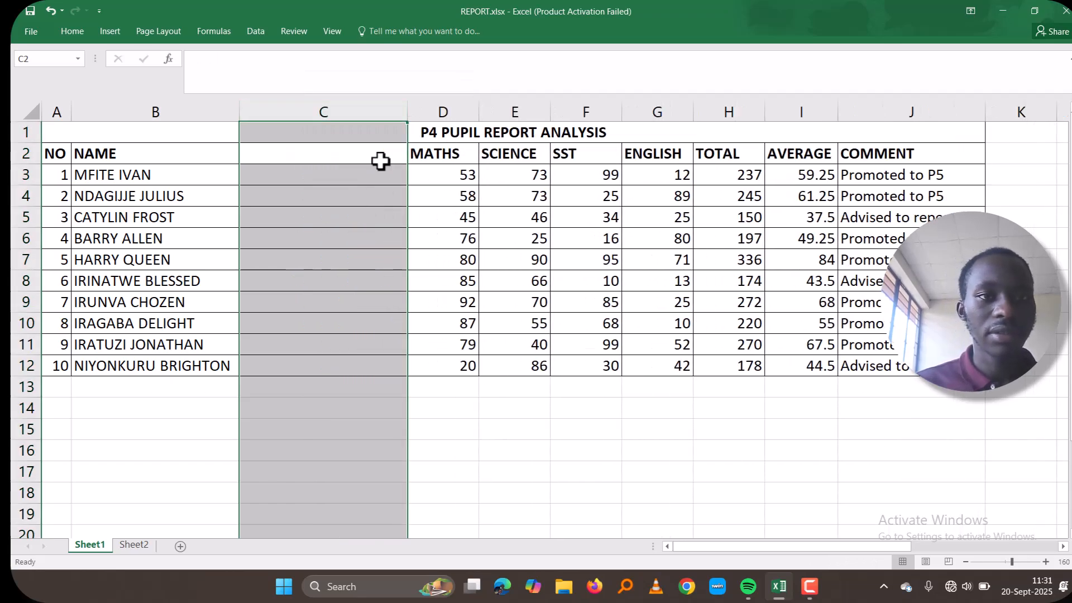
key(ctrl+z)
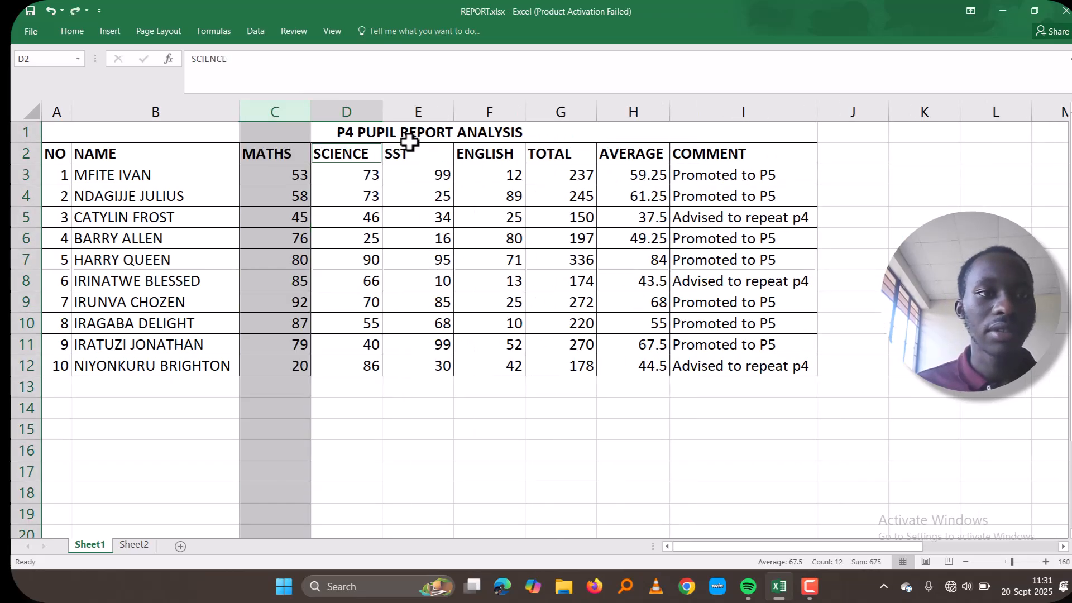
Insert an empty column between the MATHS and SCIENCE columns.
click(346, 113)
right_click(346, 113)
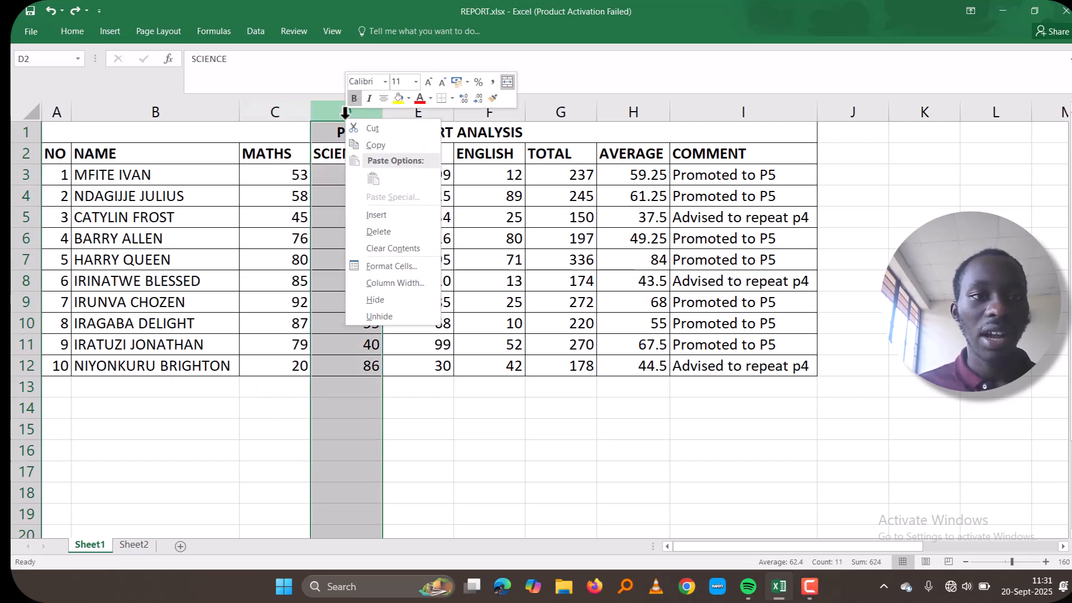
click(390, 214)
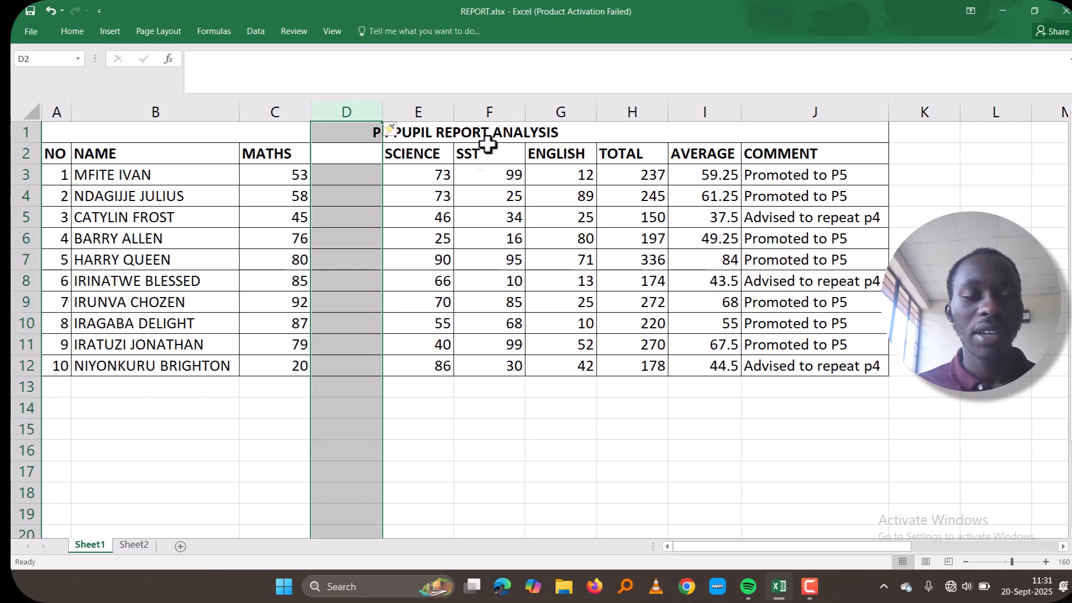
click(481, 106)
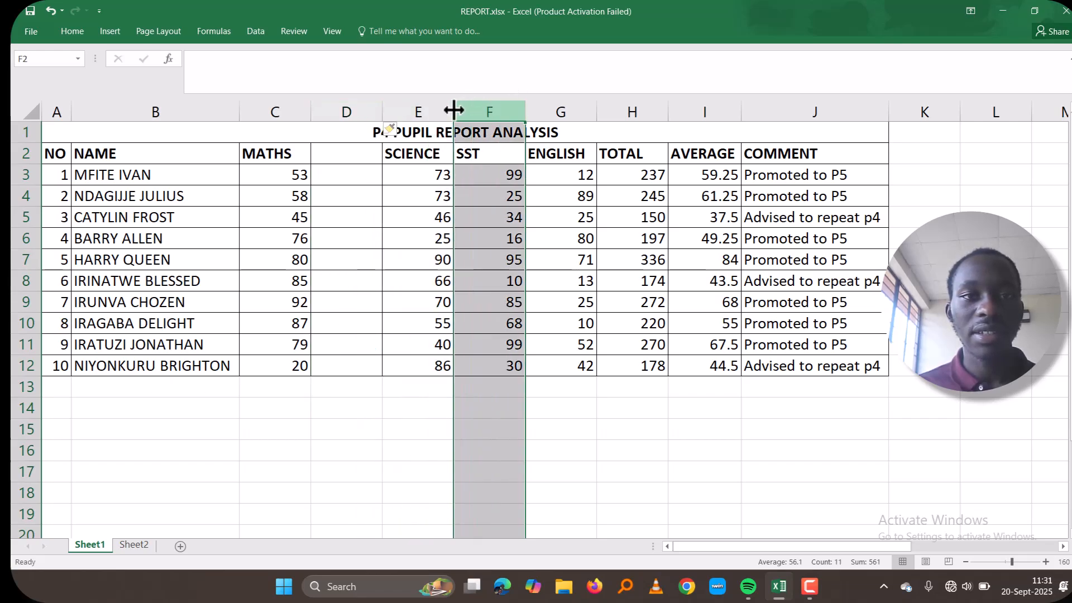
click(427, 109)
right_click(435, 111)
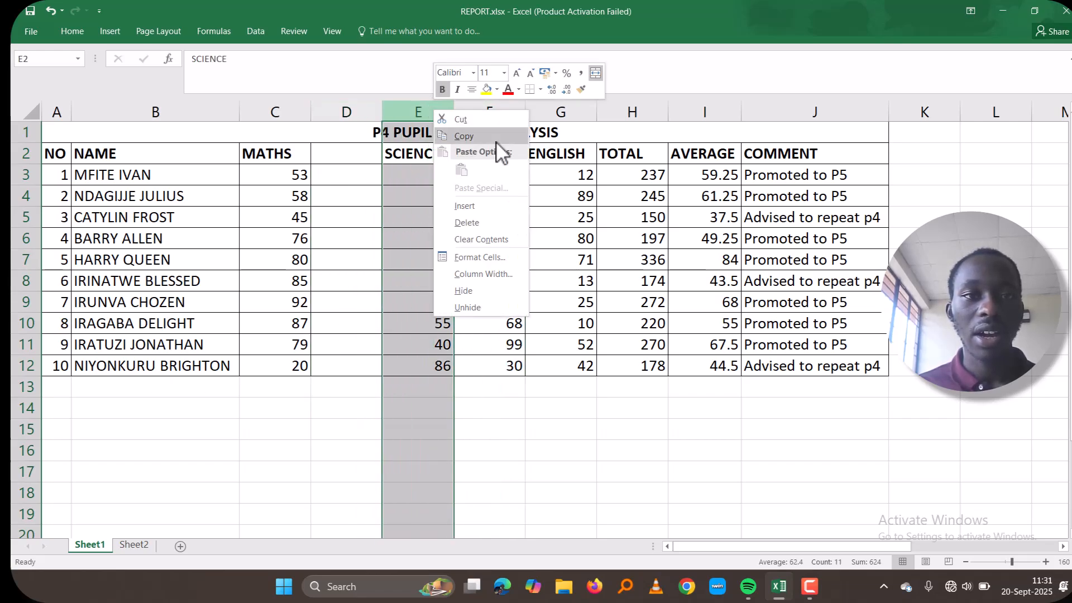
click(481, 210)
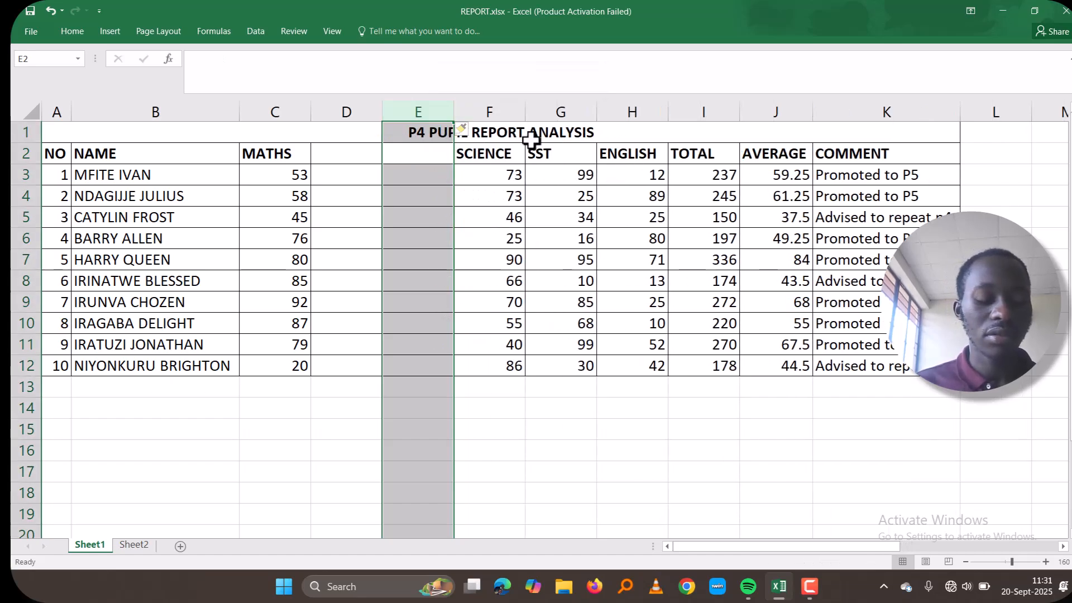
key(ctrl+z)
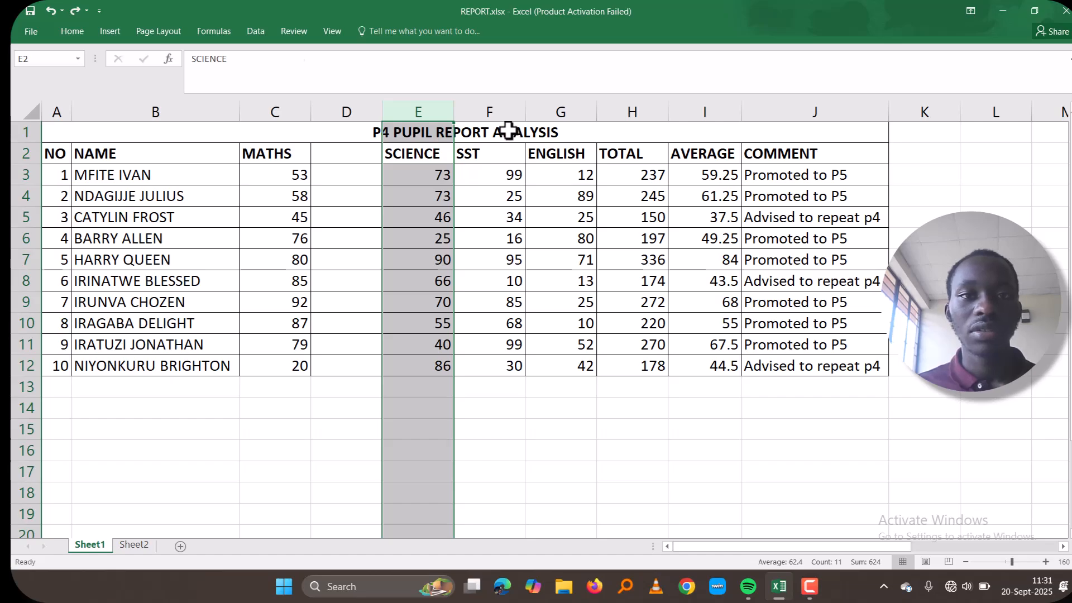
Insert an empty column between the SCIENCE and SST columns.
click(509, 130)
click(501, 111)
right_click(494, 139)
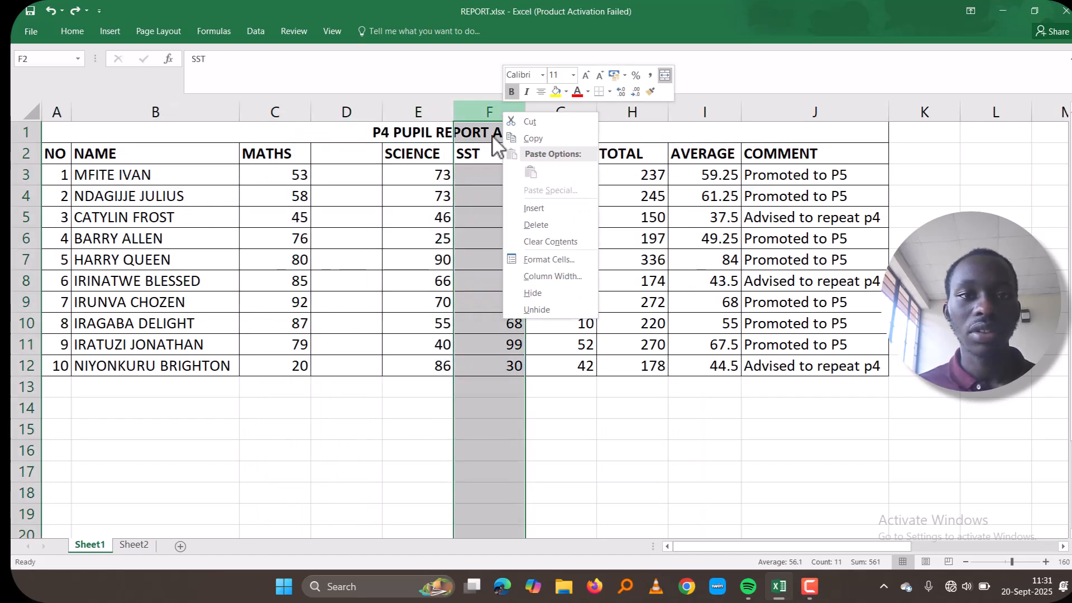
click(572, 215)
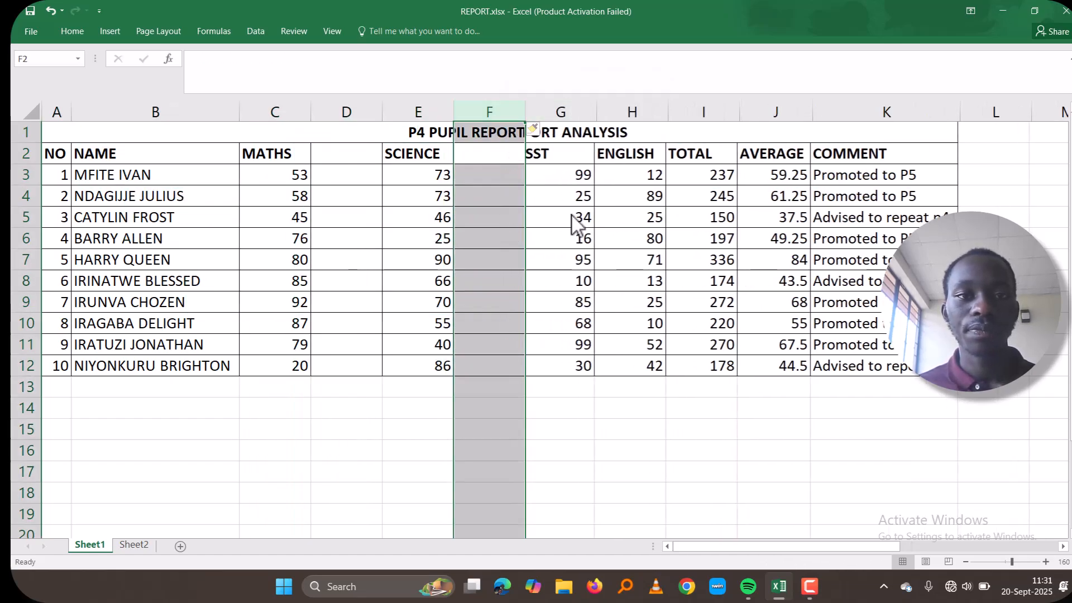
Insert an empty column between the SST and ENGLISH columns.
click(637, 114)
right_click(638, 118)
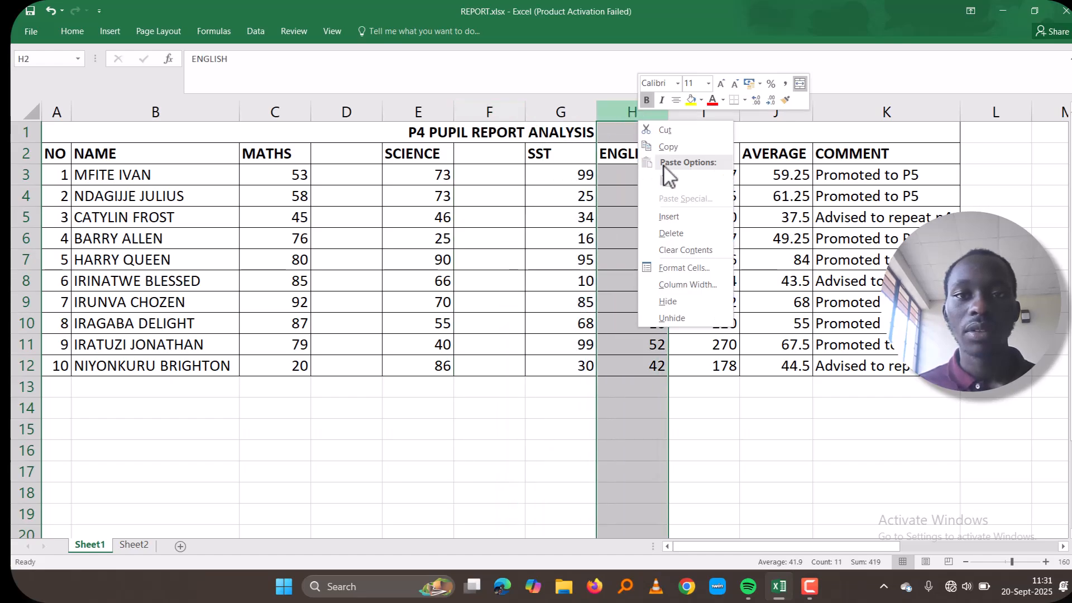
click(656, 218)
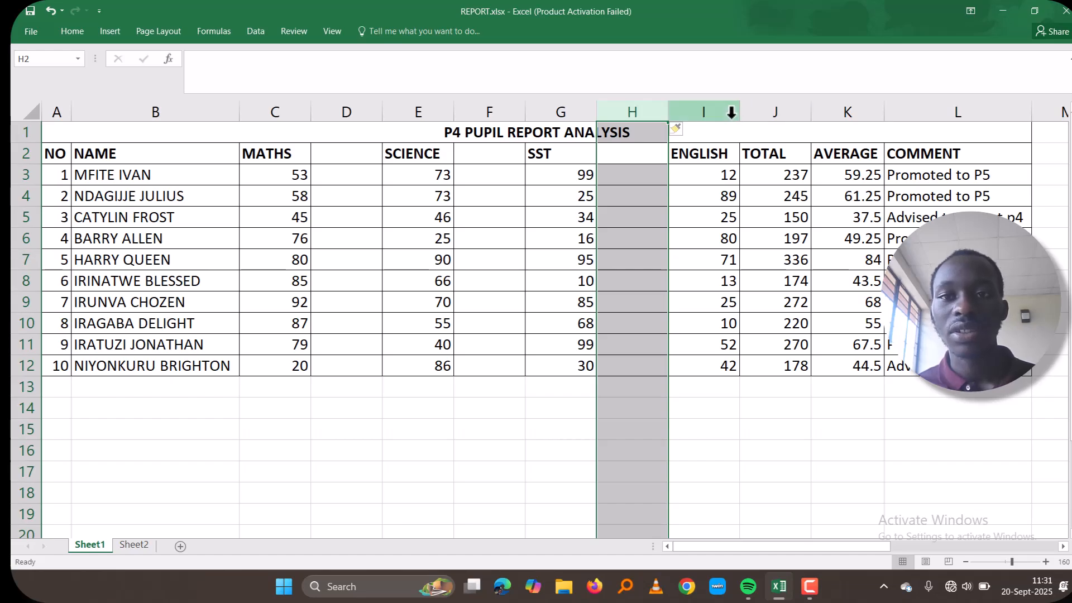
Insert an empty column between the ENGLISH and TOTAL columns.
click(789, 112)
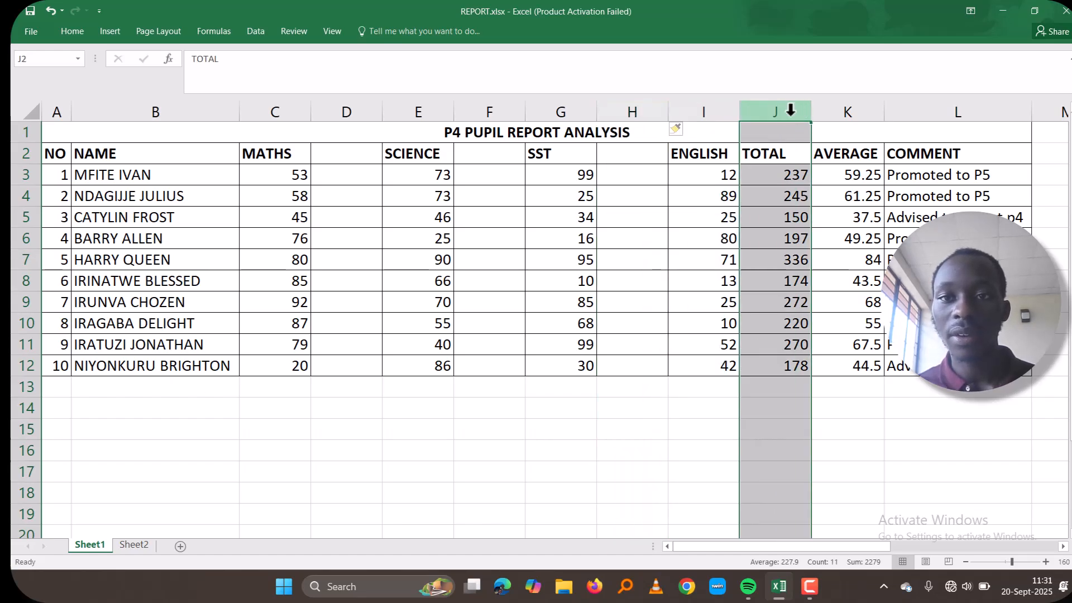
right_click(791, 112)
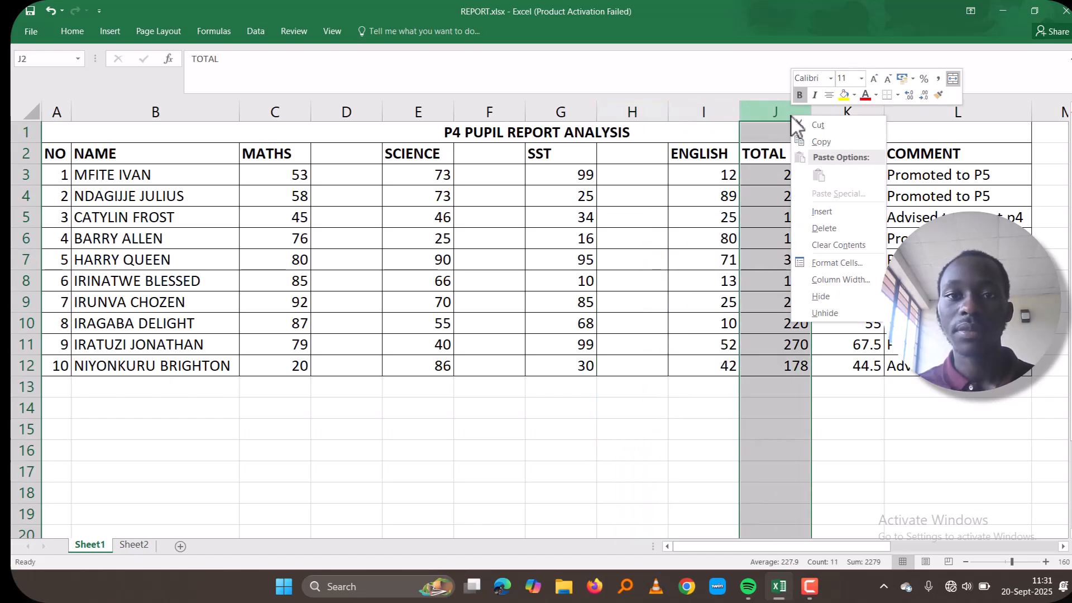
click(845, 215)
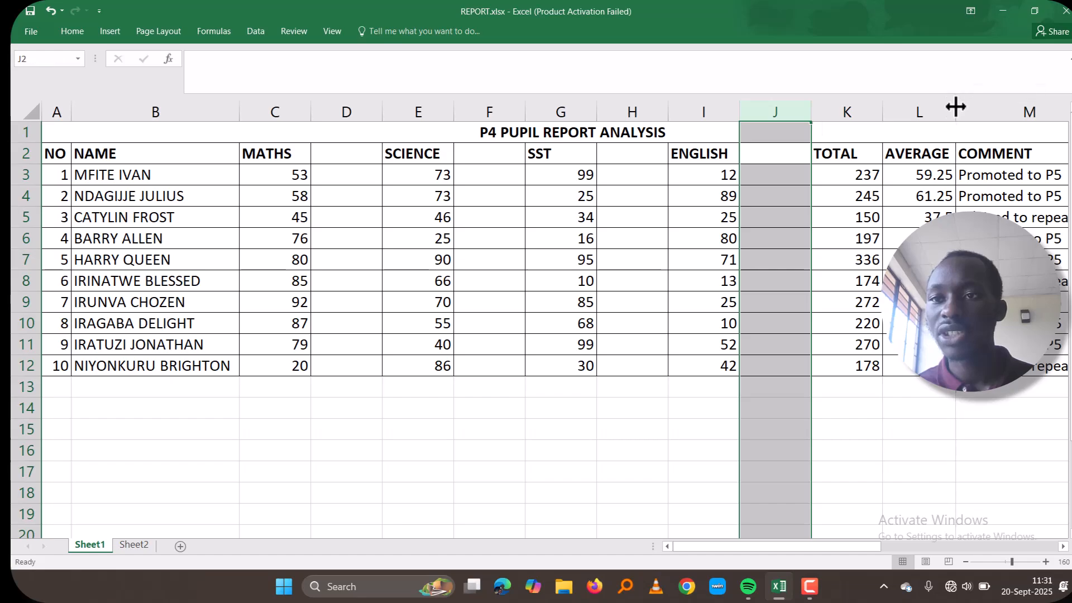
click(939, 109)
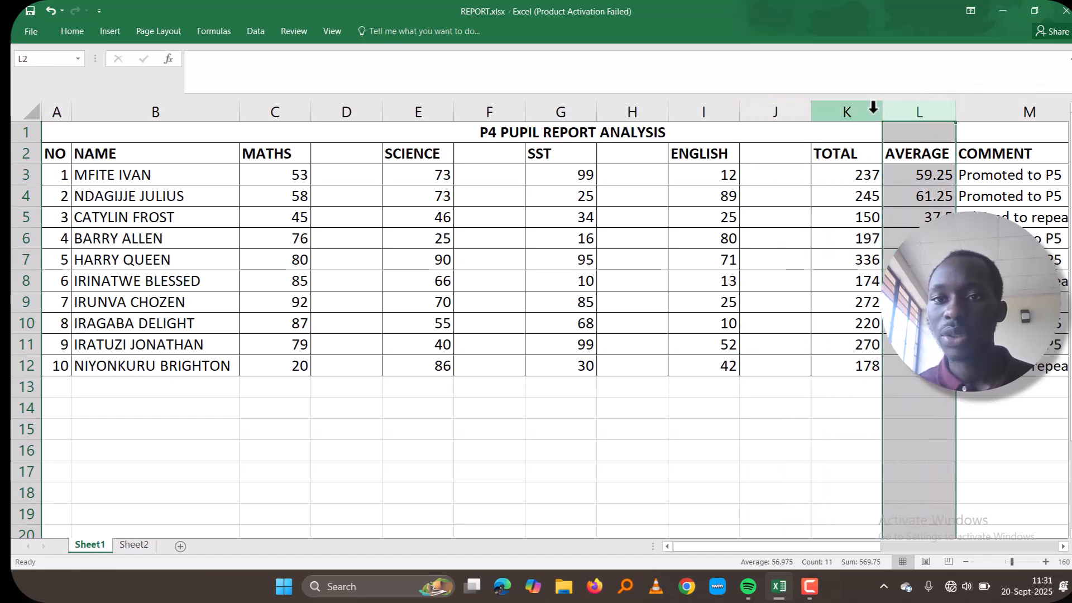
right_click(939, 109)
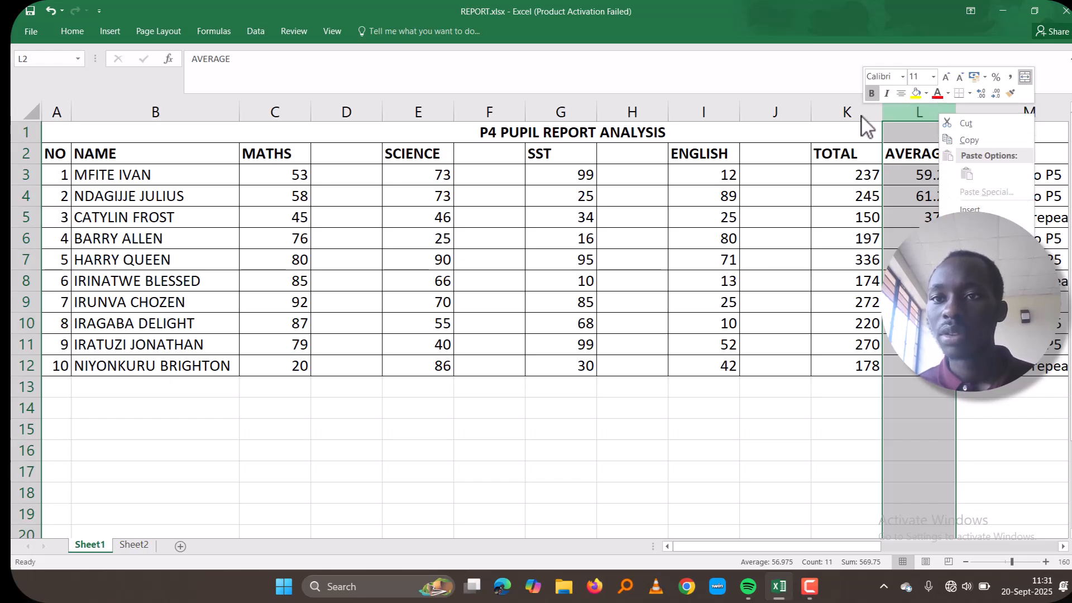
key(Escape)
Insert an empty column between the AVERAGE and COMMENT columns.
click(996, 114)
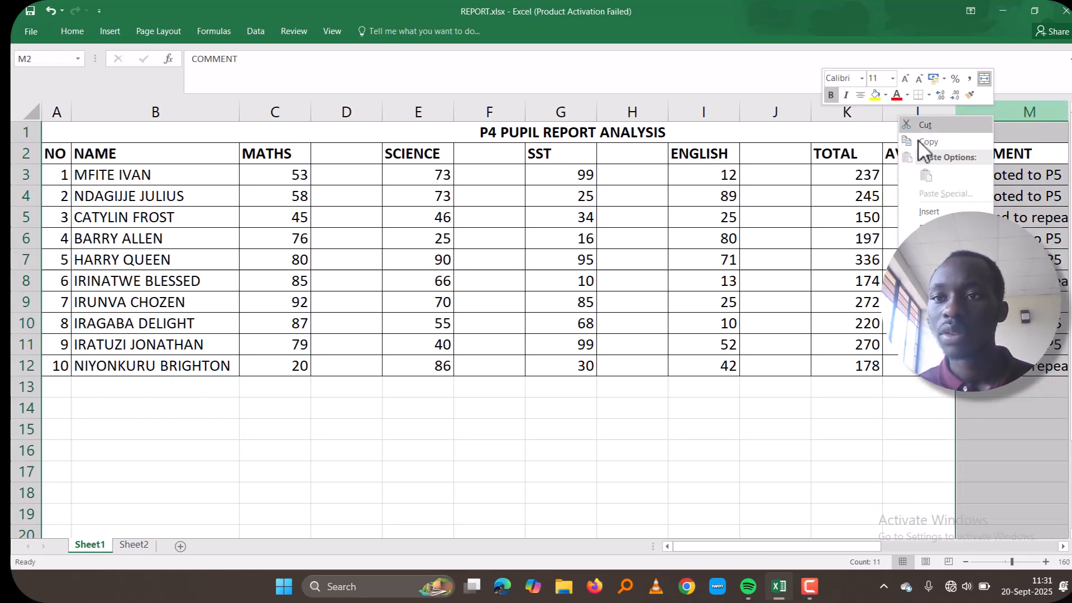
click(929, 211)
scroll(615, 279, right, 5)
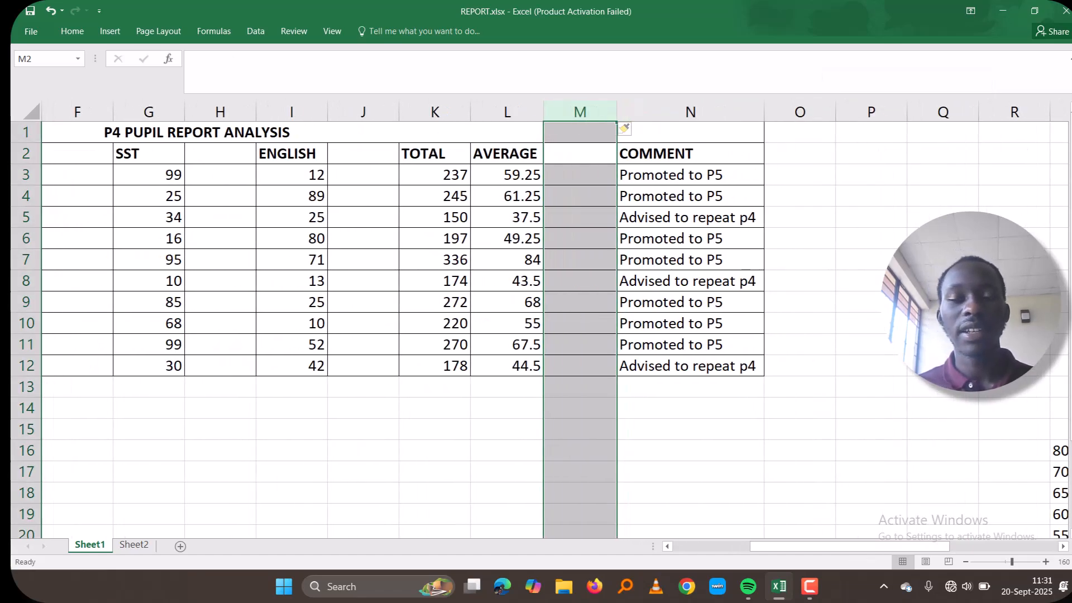
Enter the header GRADE in D2 after MATHS and copy it to F2 after SCIENCE.
drag(768, 552, 699, 544)
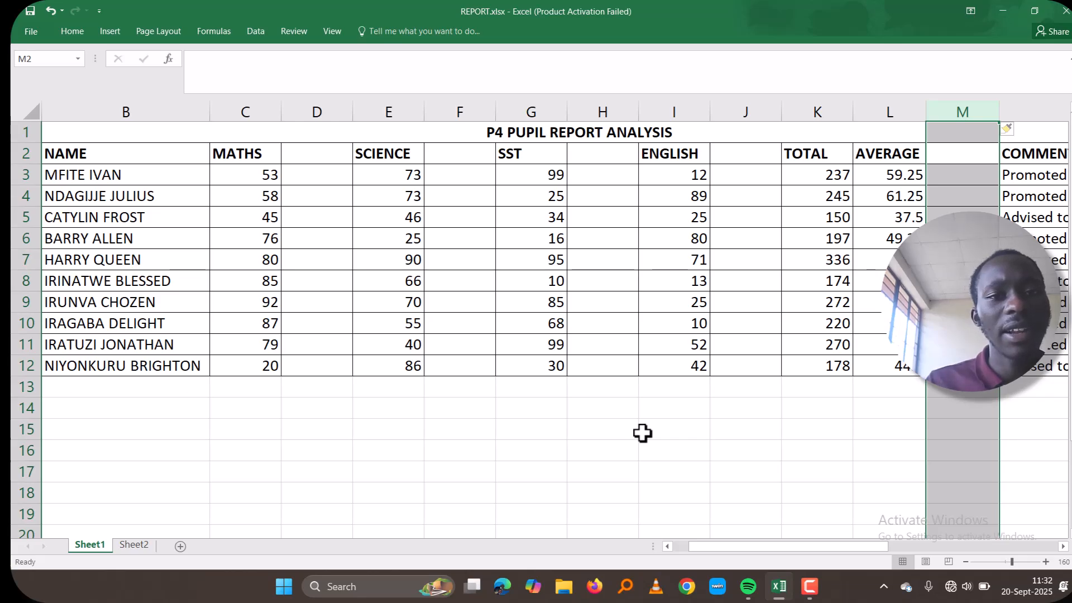
click(307, 162)
key(Caps_Lock)
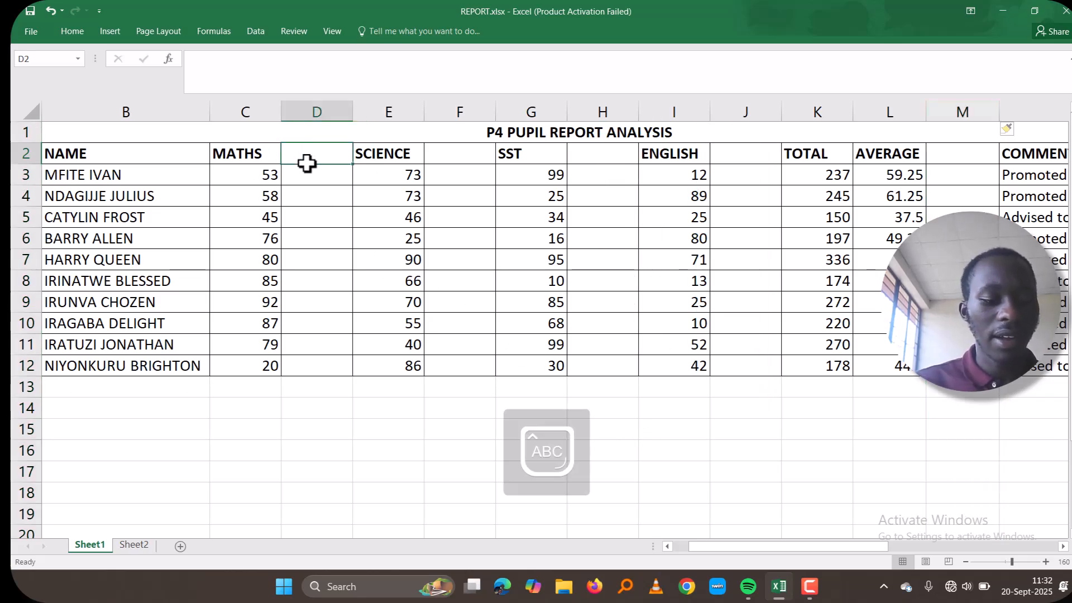
text(GRADE)
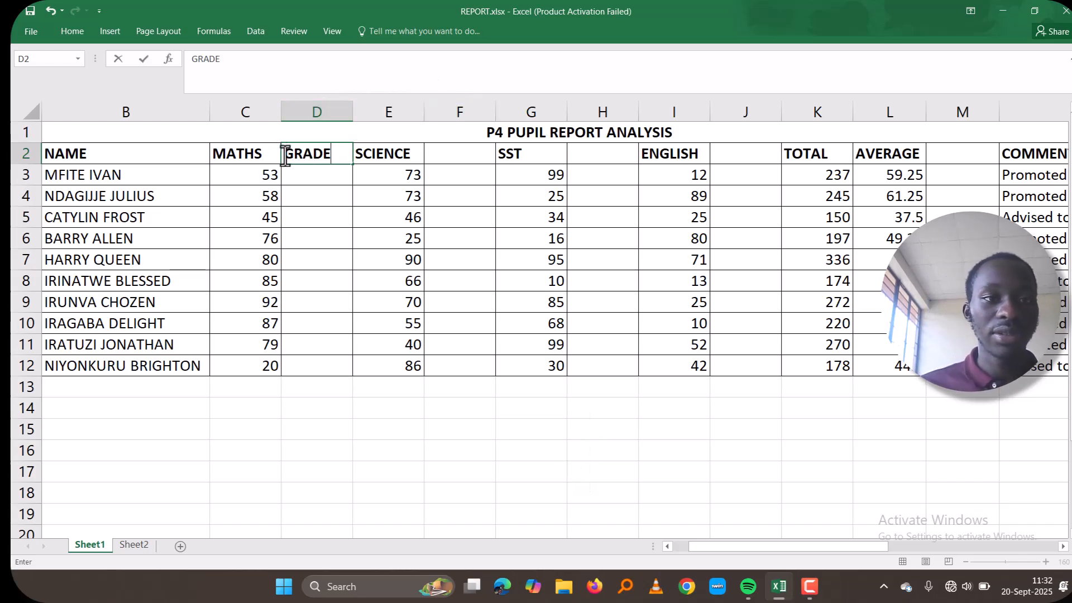
drag(283, 153, 333, 158)
key(ctrl+c)
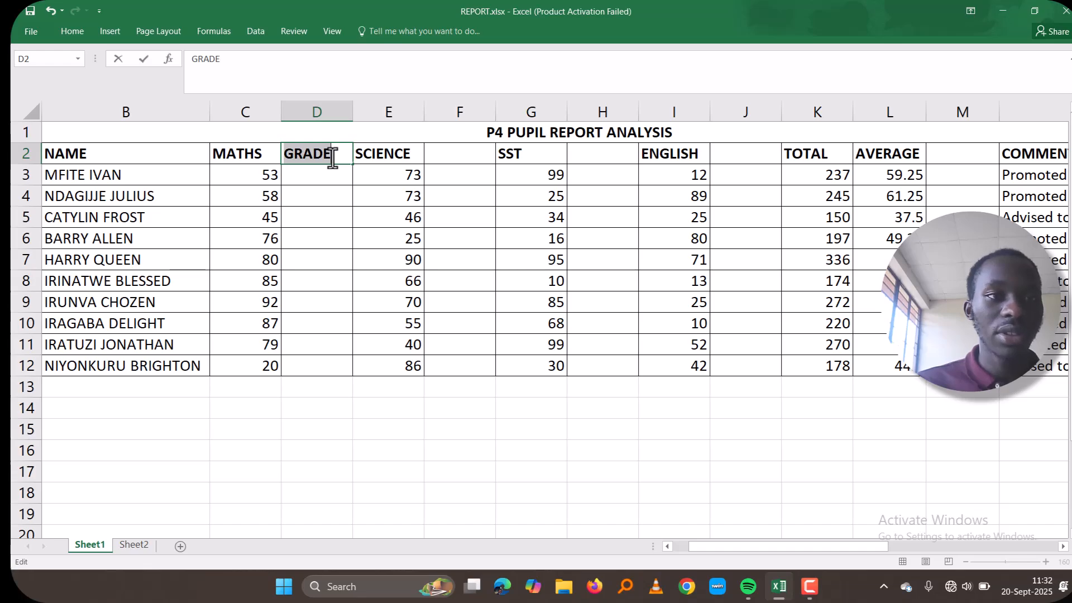
click(346, 158)
click(461, 152)
key(ctrl+v)
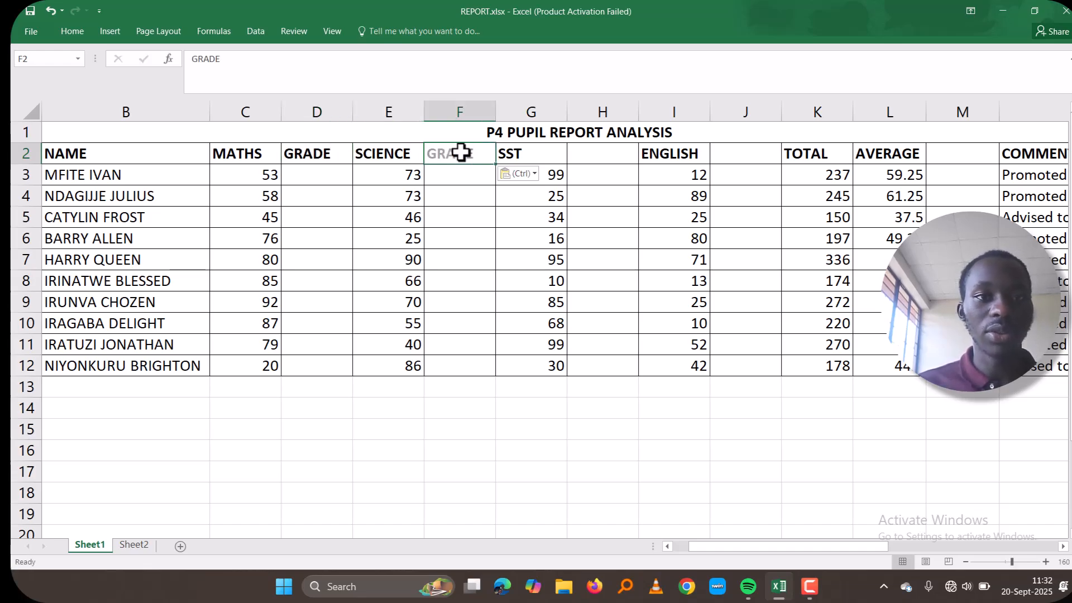
Copy the GRADE header from F2 into H2, the empty column after SST.
click(613, 149)
key(ctrl+c)
key(ctrl+v)
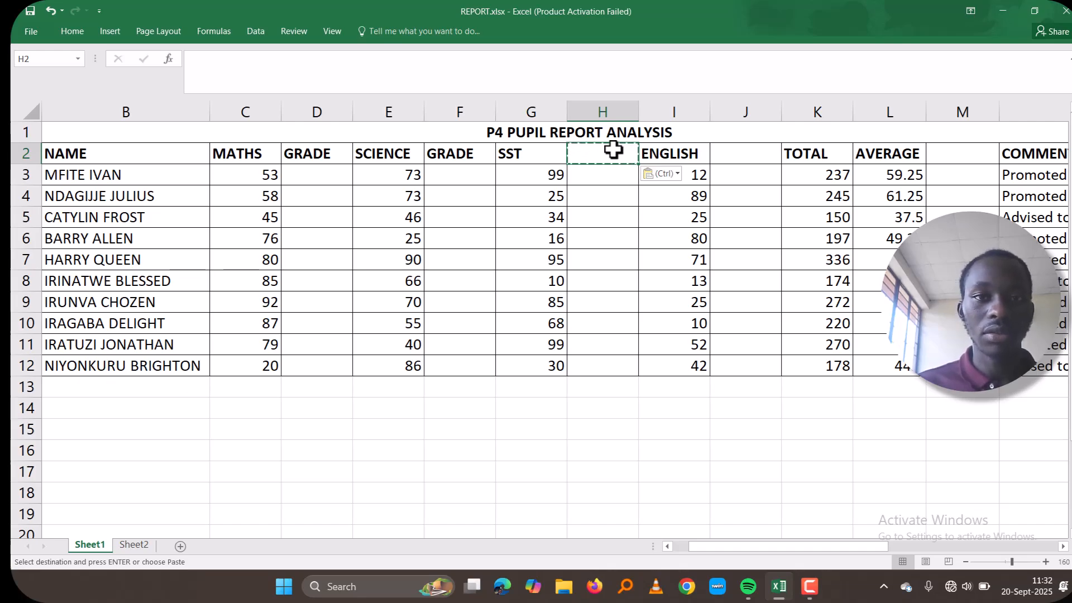
click(475, 152)
key(ctrl+c)
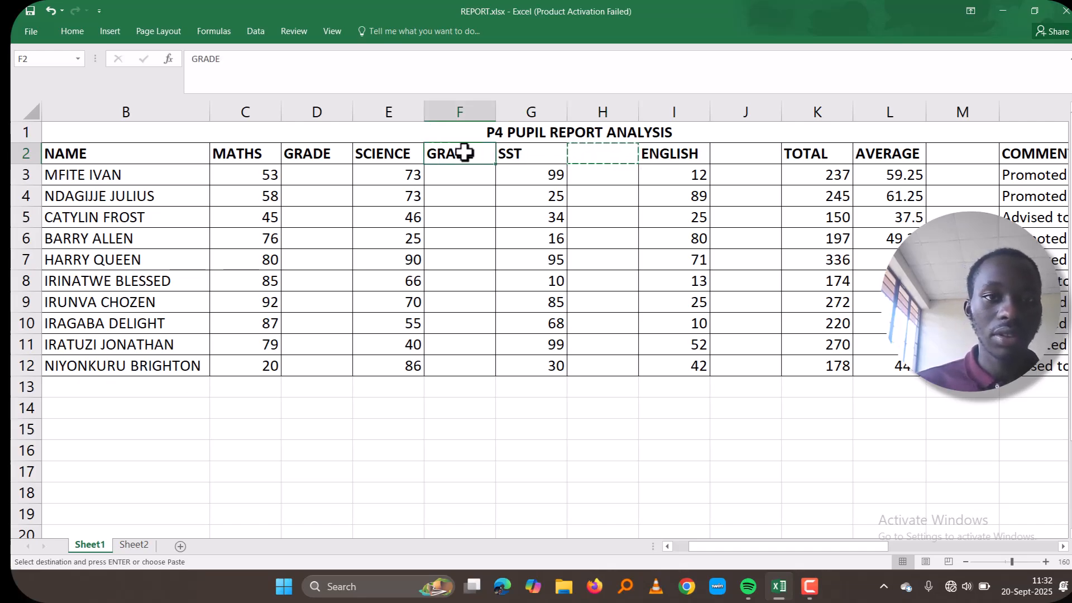
click(577, 161)
key(ctrl+v)
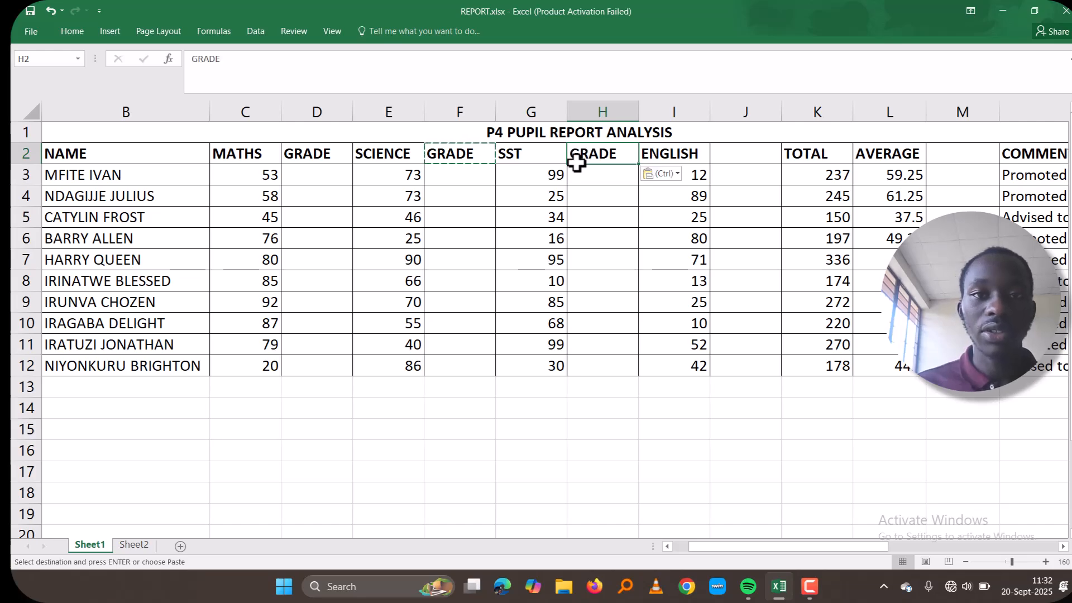
Paste the GRADE header into J2 after ENGLISH and M2 after AVERAGE.
click(759, 160)
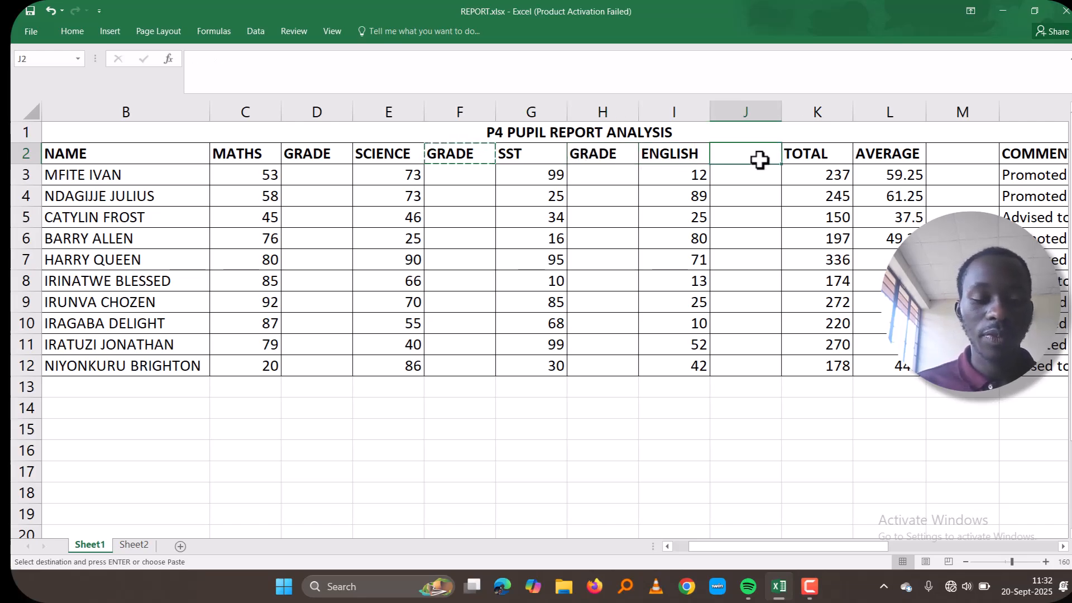
key(ctrl+v)
click(992, 153)
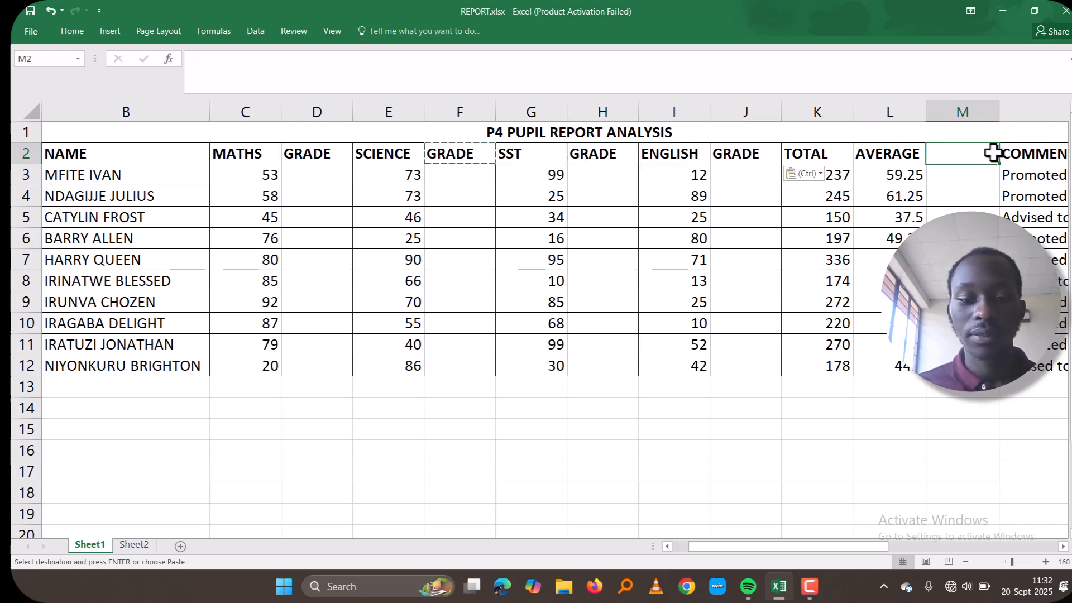
key(ctrl+v)
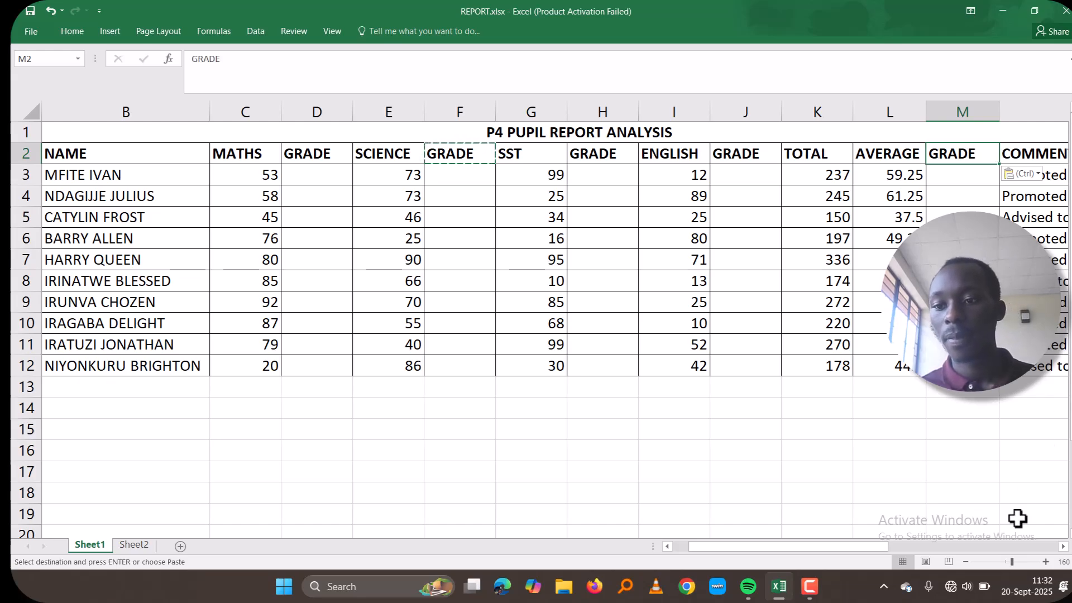
Copy the grading scale in S16:T24, from 80-100 D1 to 0-39 F9, below the report starting at D16.
click(964, 563)
click(964, 562)
click(964, 563)
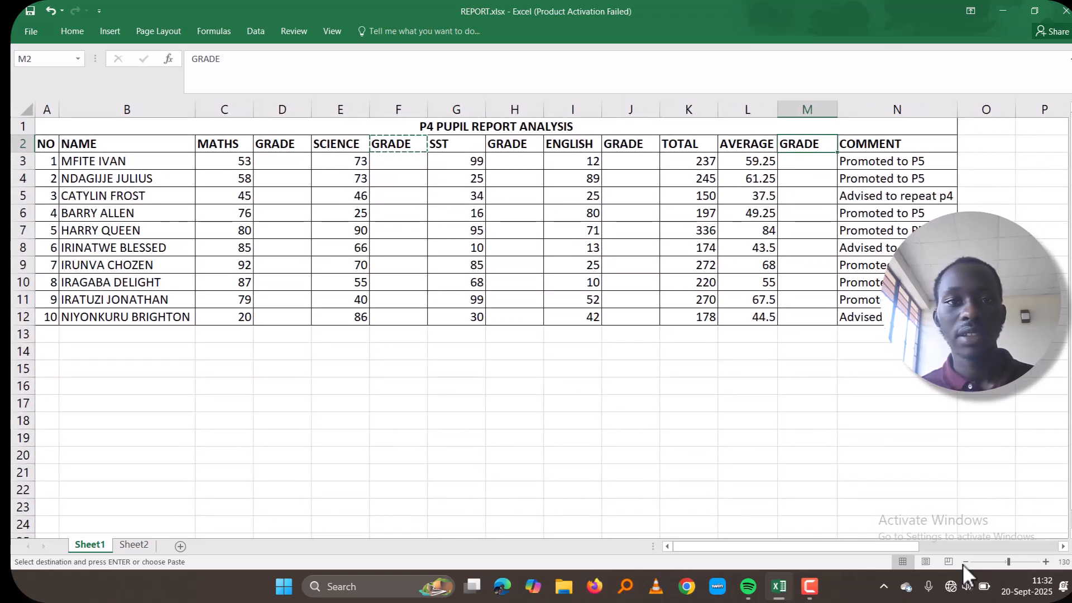
click(966, 474)
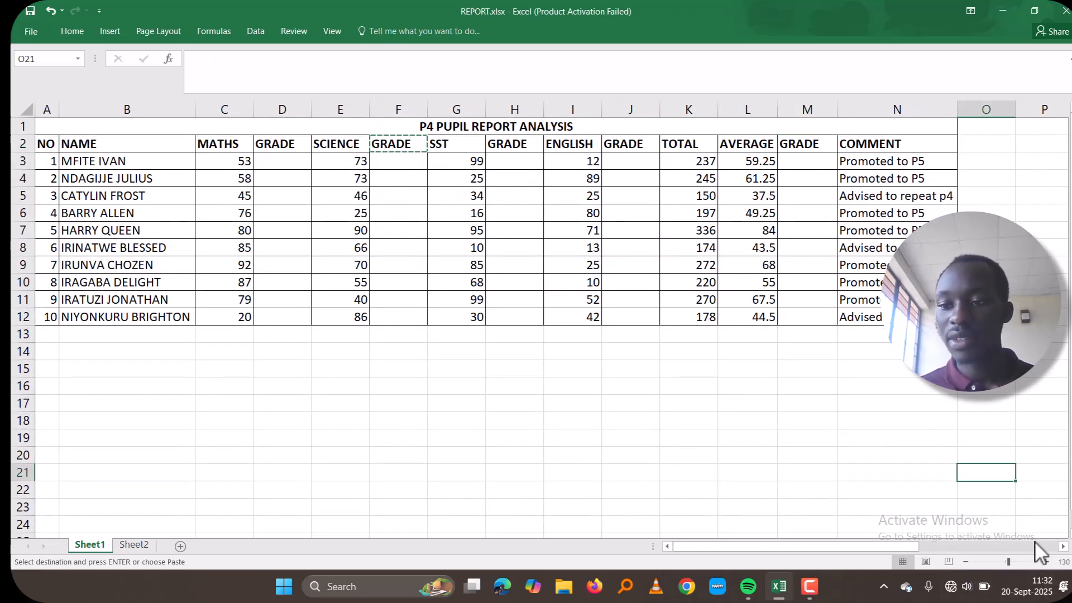
drag(902, 548, 1027, 556)
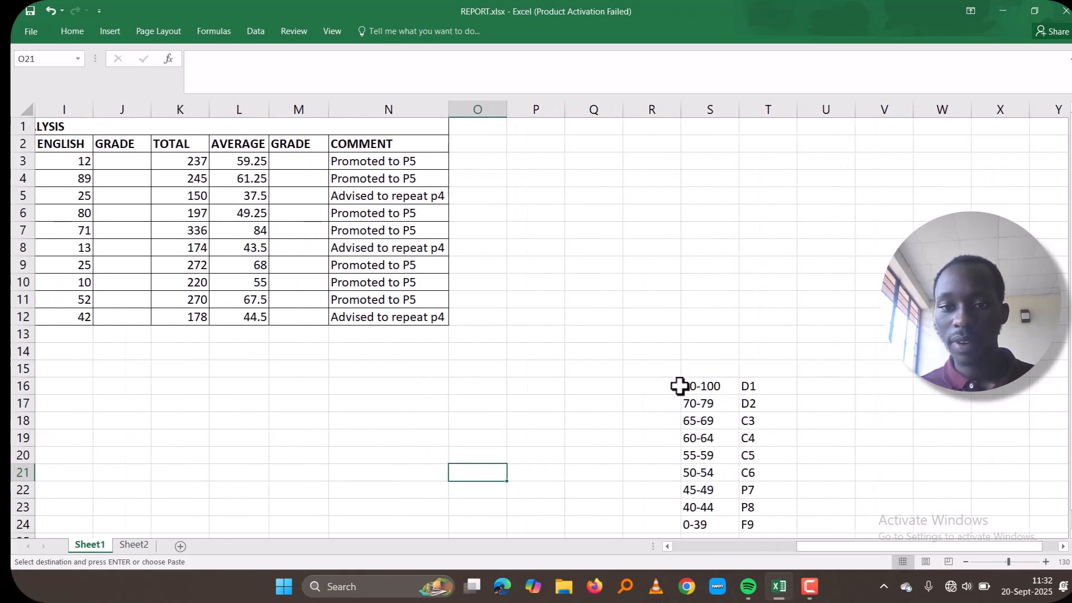
click(700, 388)
drag(701, 388, 769, 529)
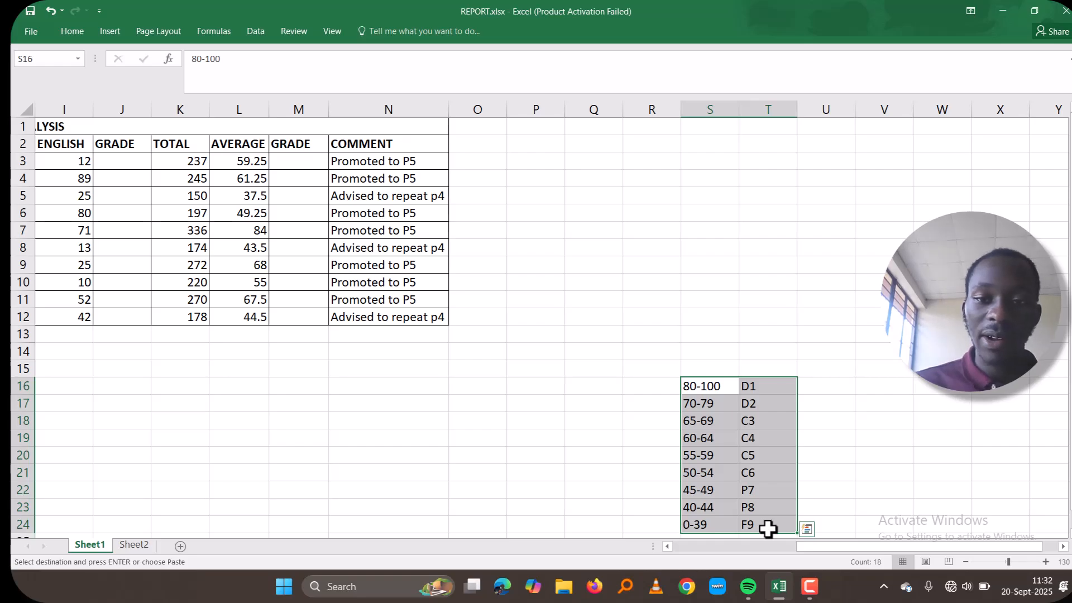
key(ctrl+c)
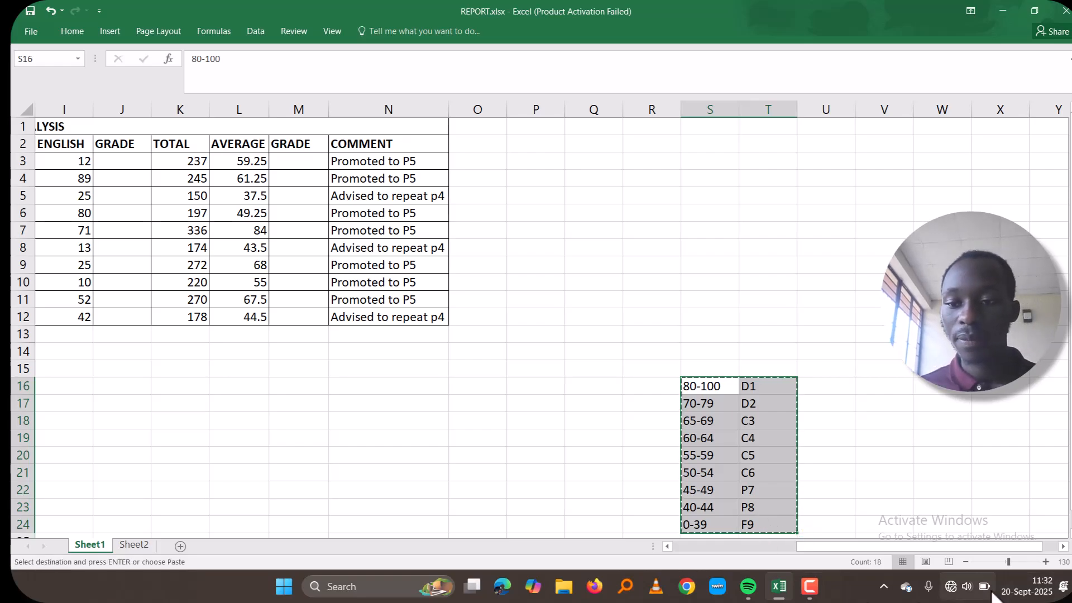
drag(933, 547, 756, 549)
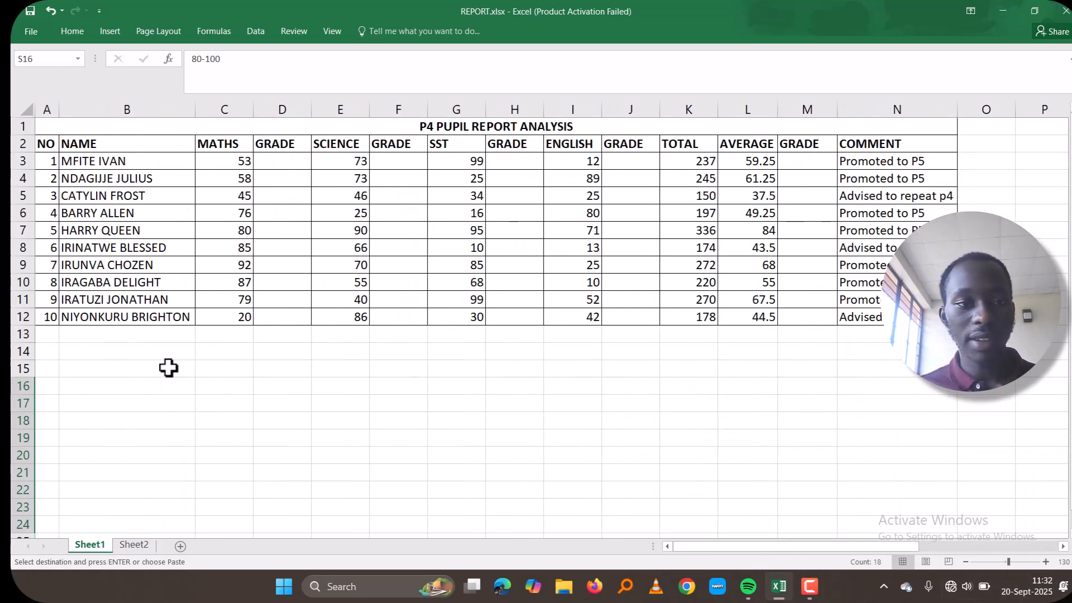
click(269, 385)
key(ctrl+v)
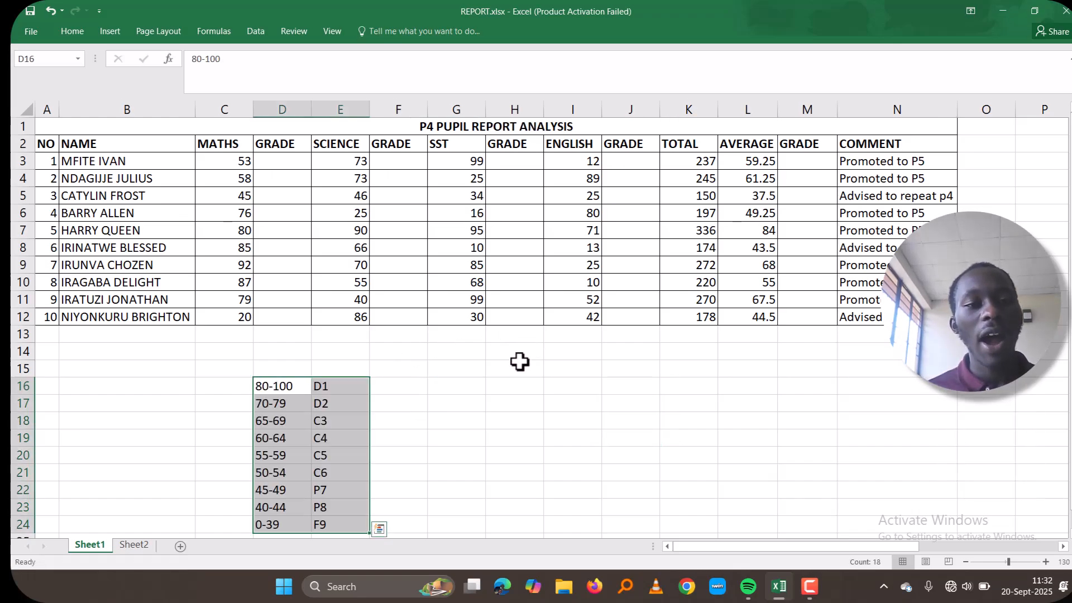
click(331, 389)
click(318, 302)
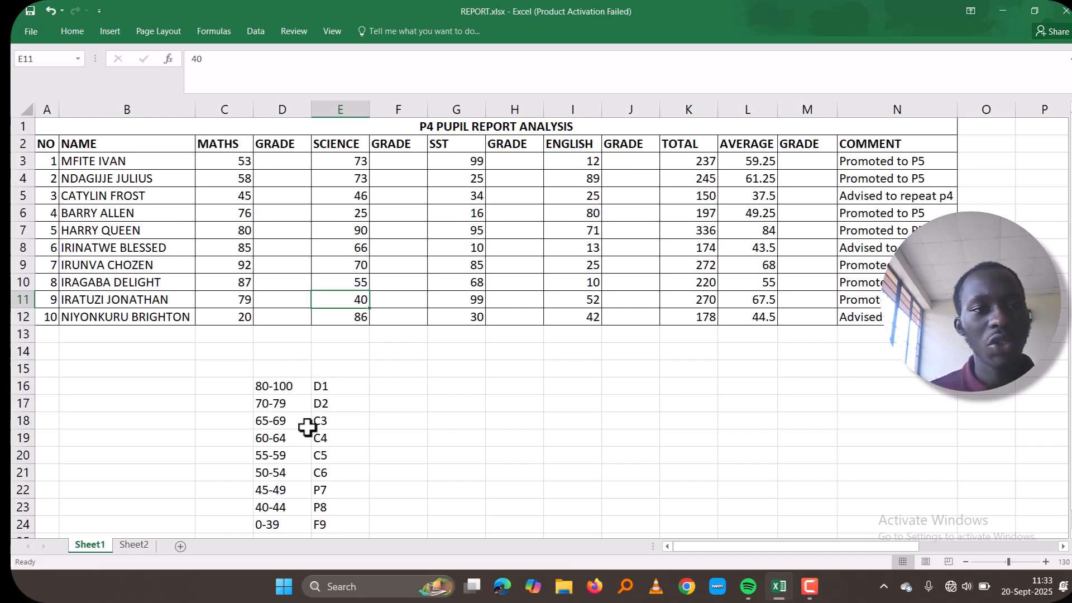
Begin an IF formula in D3 that returns "D1" when the maths mark in C3 is >=80.
click(275, 168)
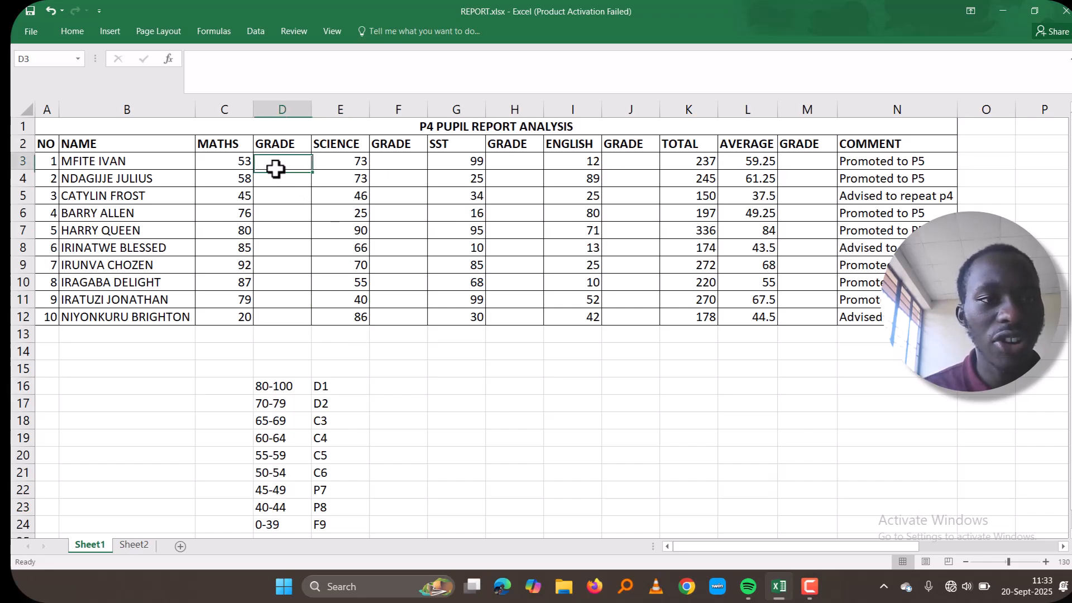
text(=)
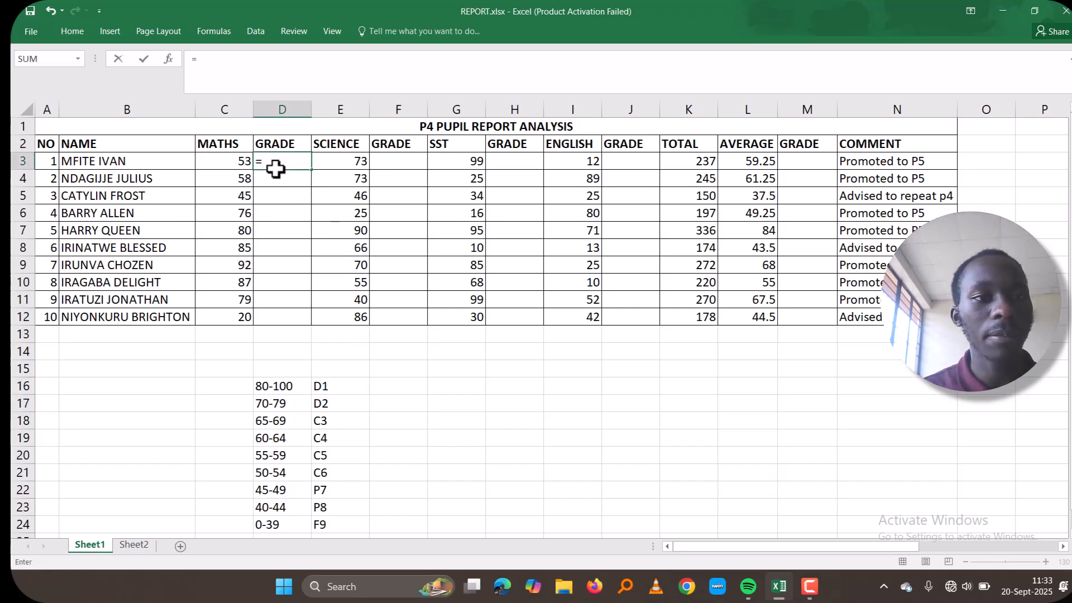
text(IF)
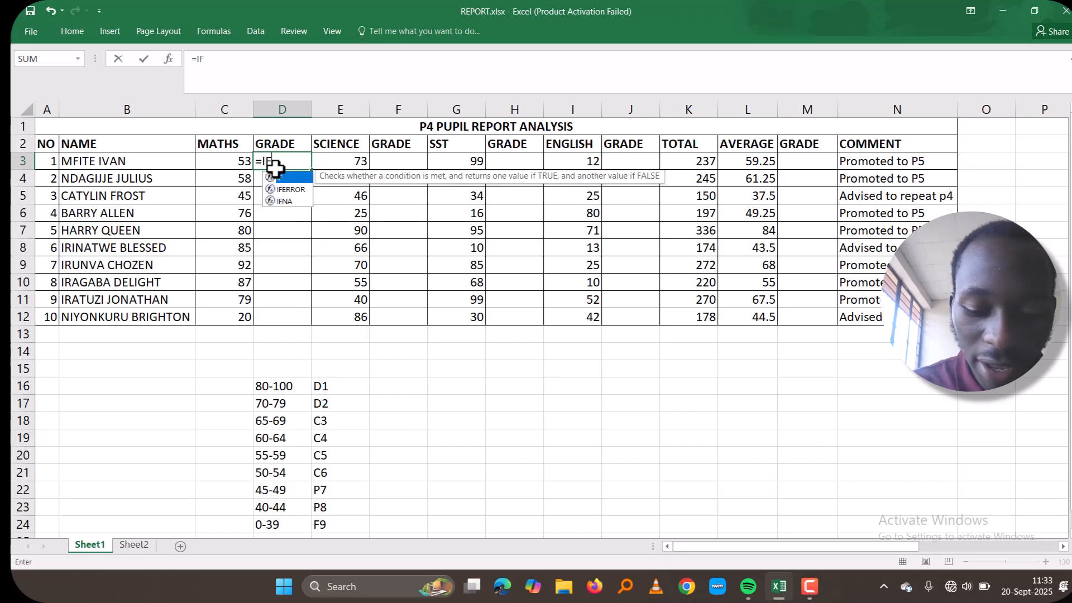
text(()
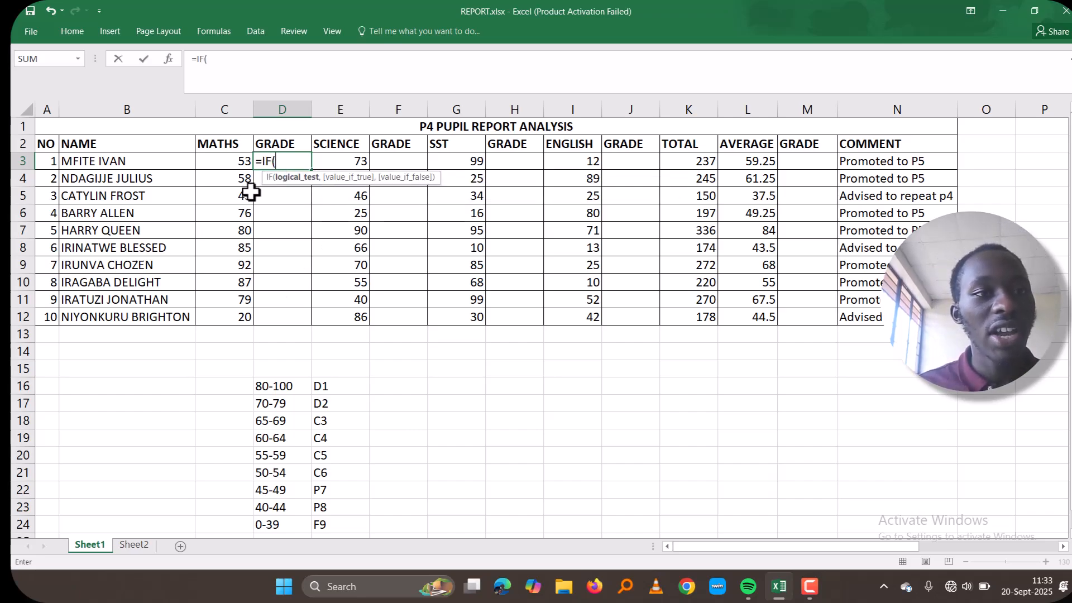
click(237, 162)
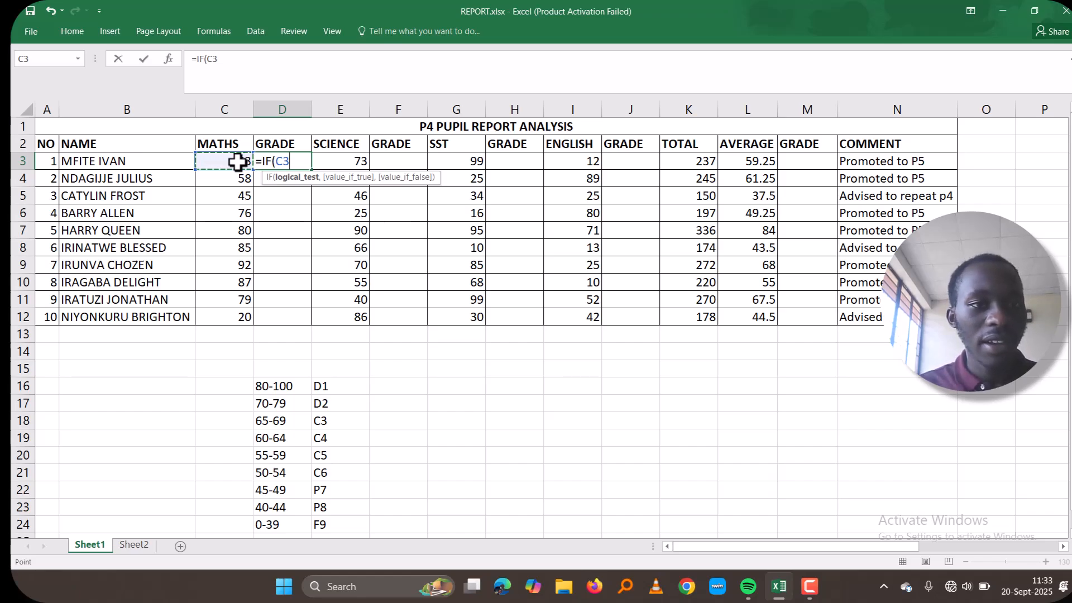
text(>=)
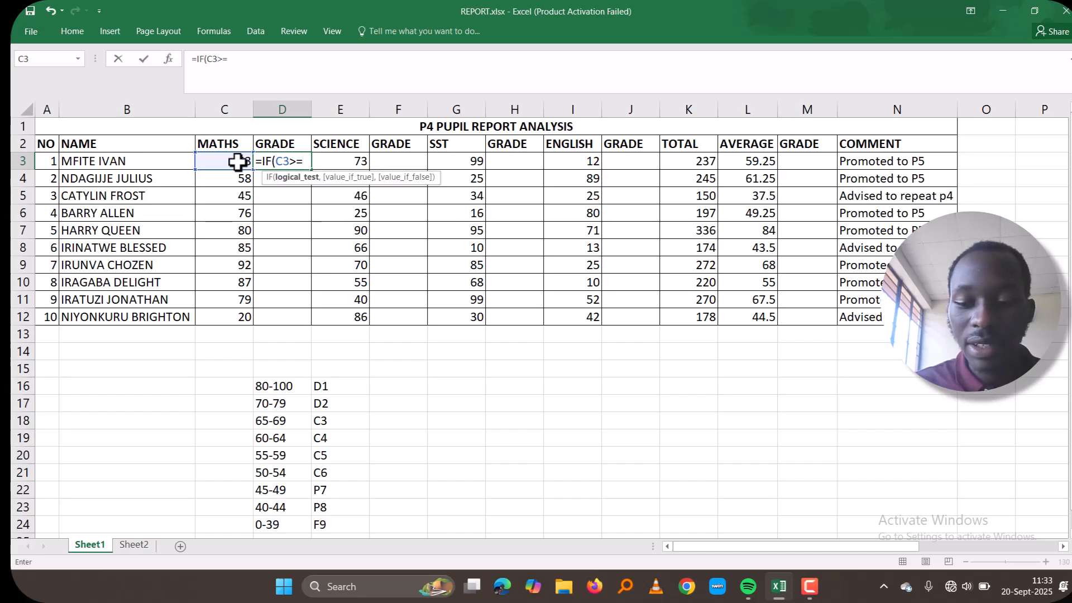
text(80)
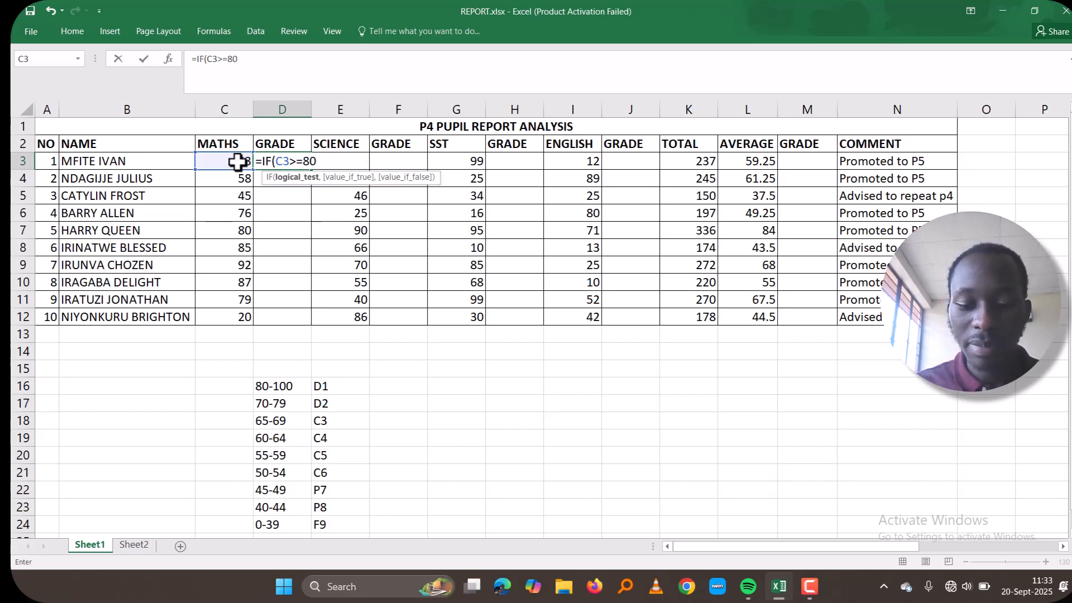
text(, )
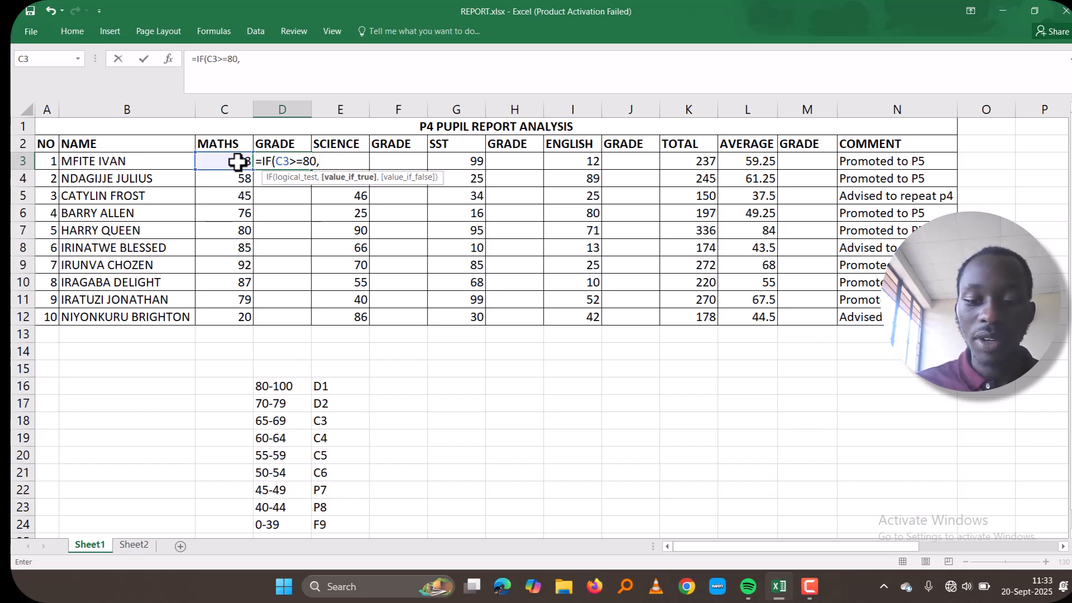
text(")
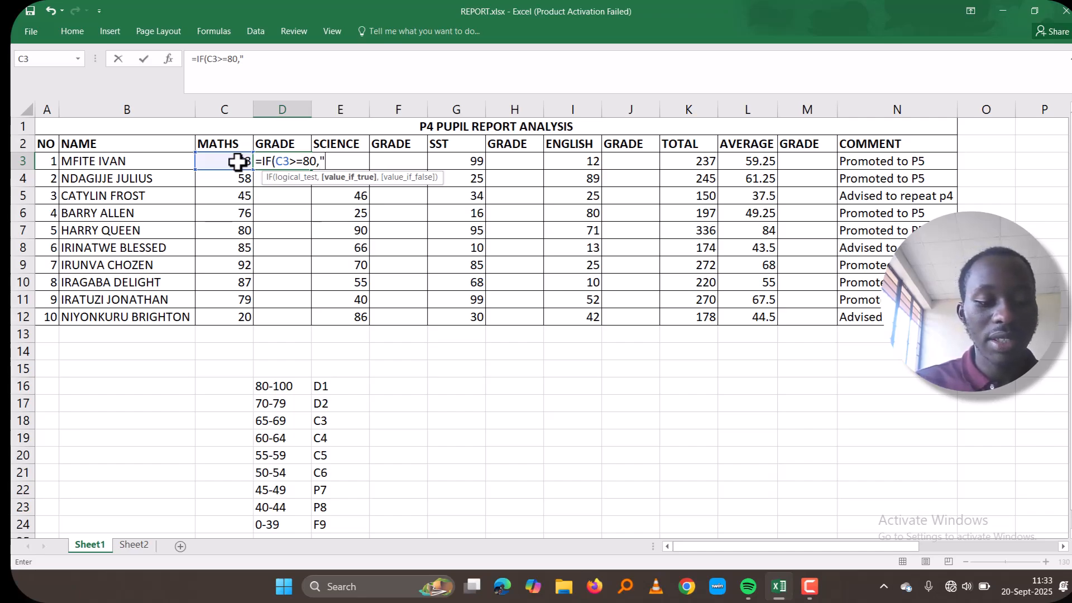
text(D1:)
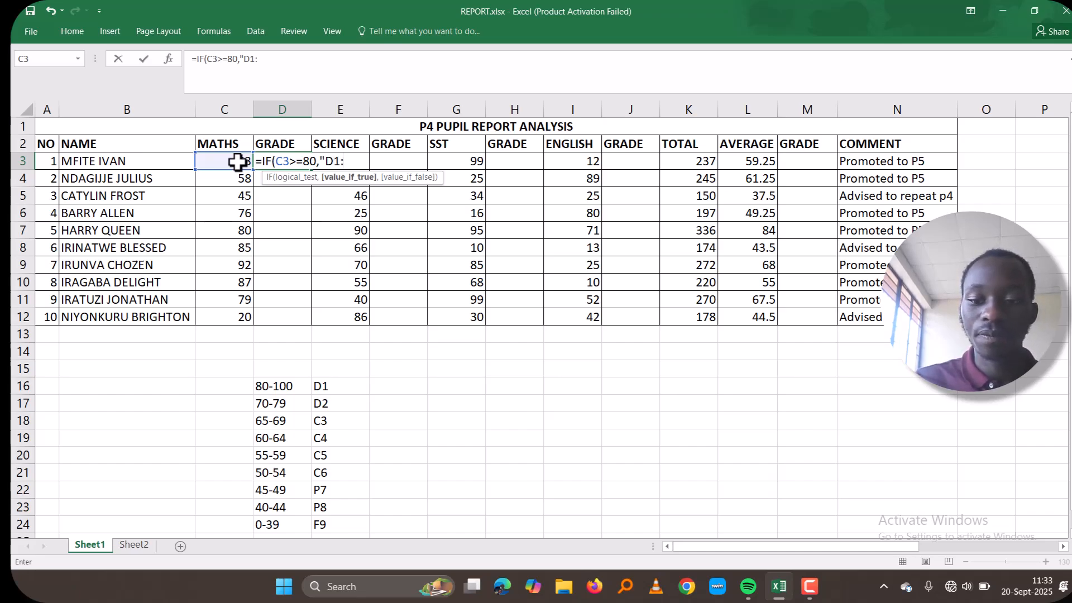
key(BackSpace)
text(",)
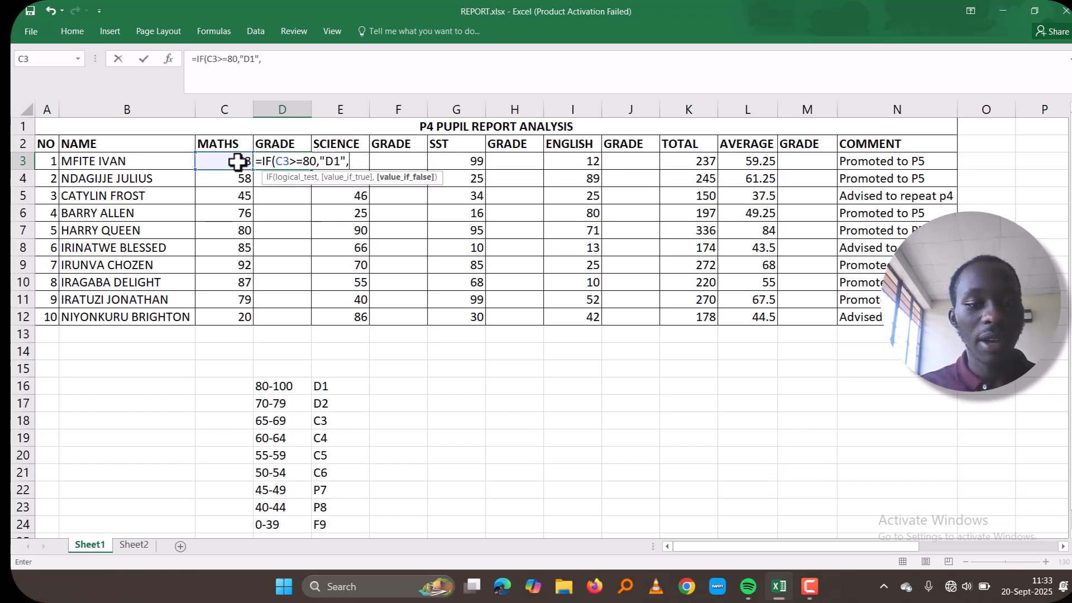
Add a nested IF to the D3 formula that returns "D2" when the maths mark in C3 is >=70.
text(IF()
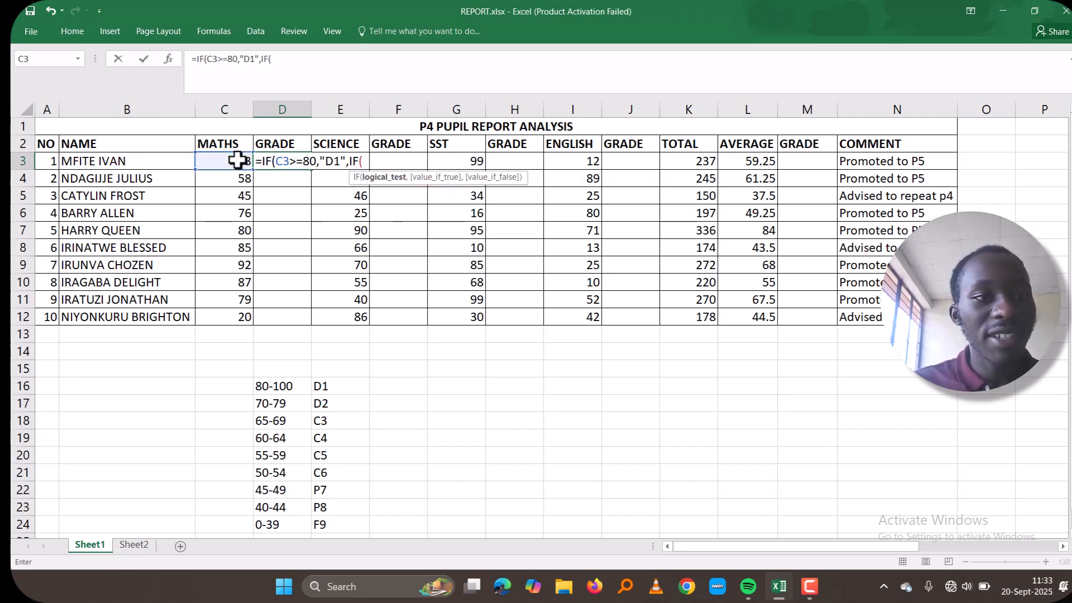
click(237, 161)
text(>)
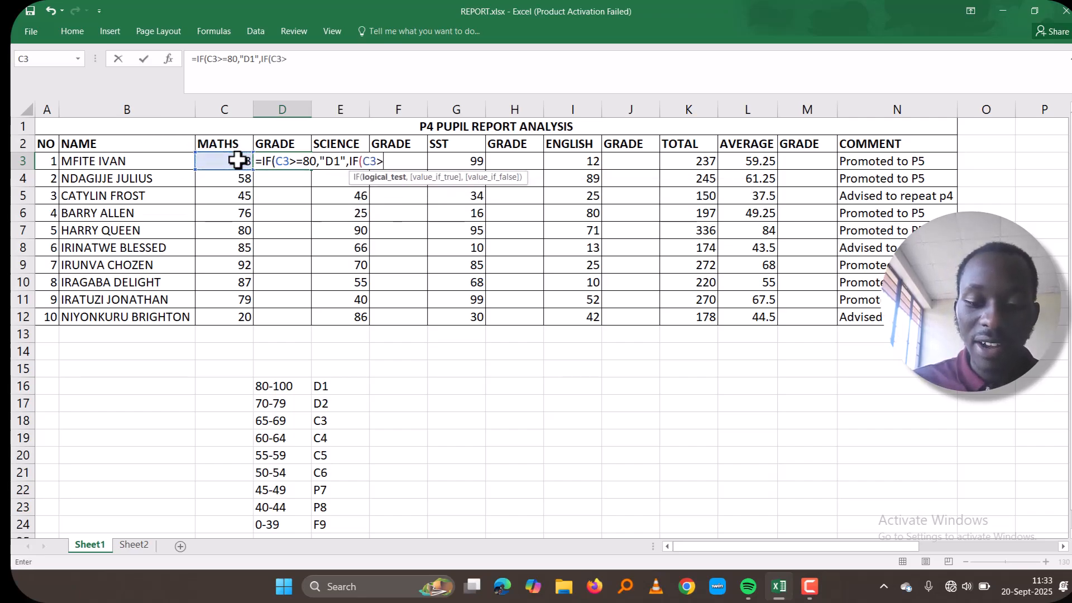
text(+)
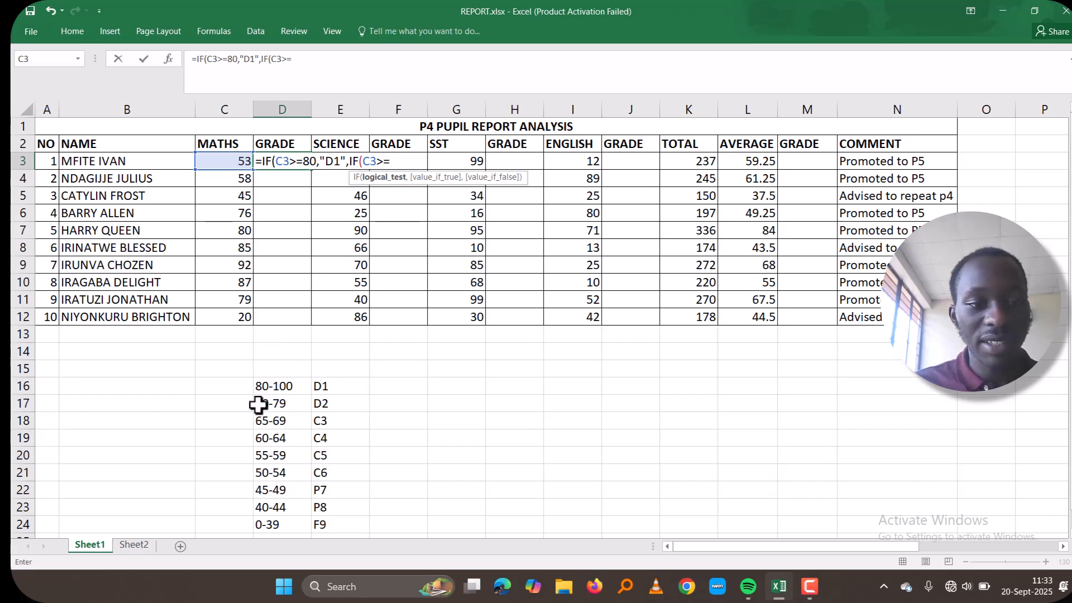
text(70)
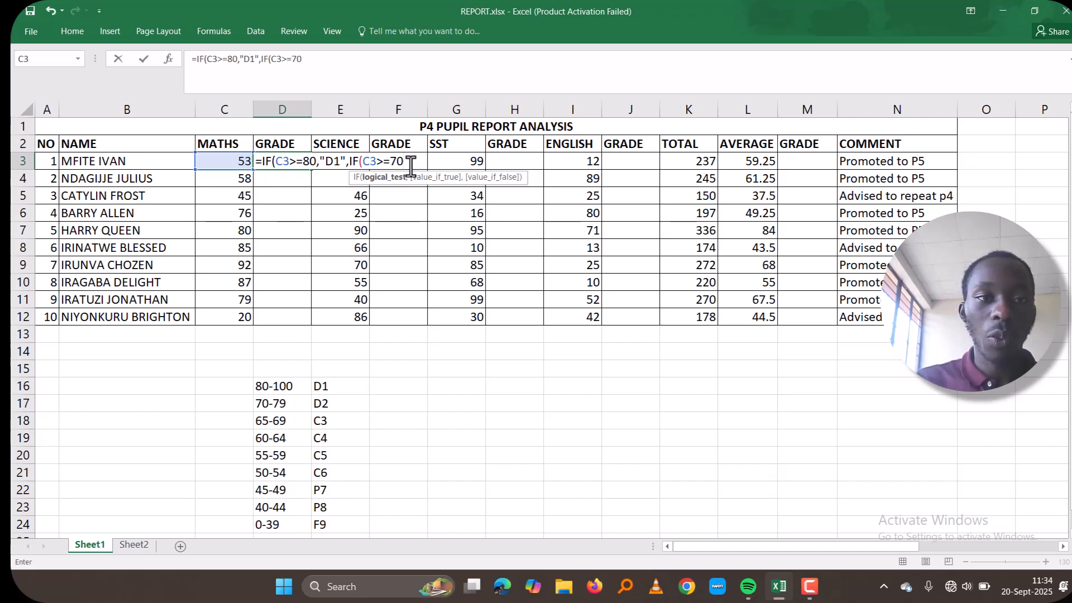
text(,)
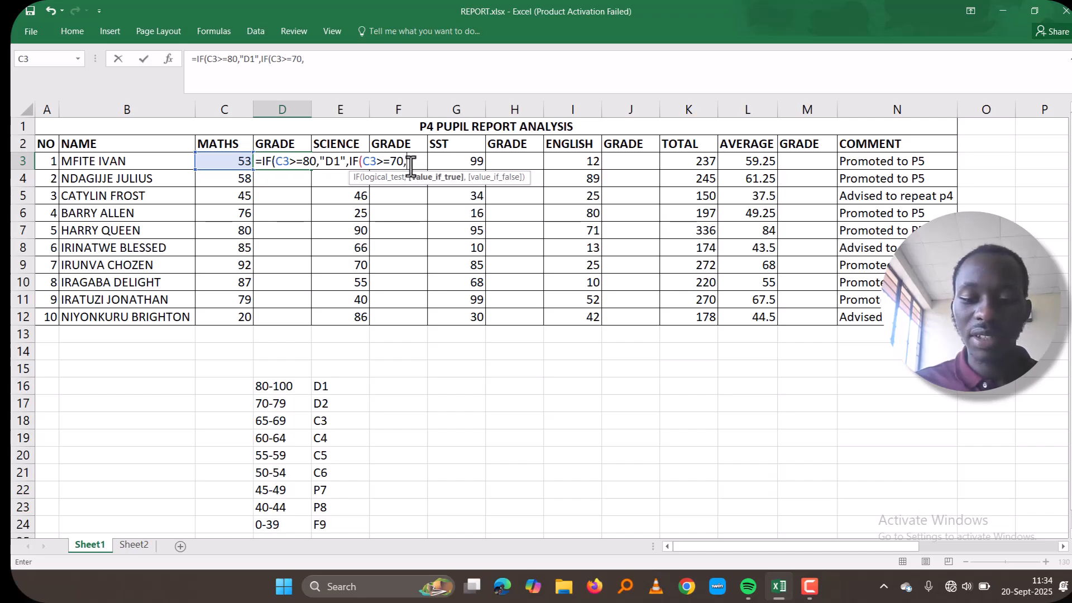
text("D2)
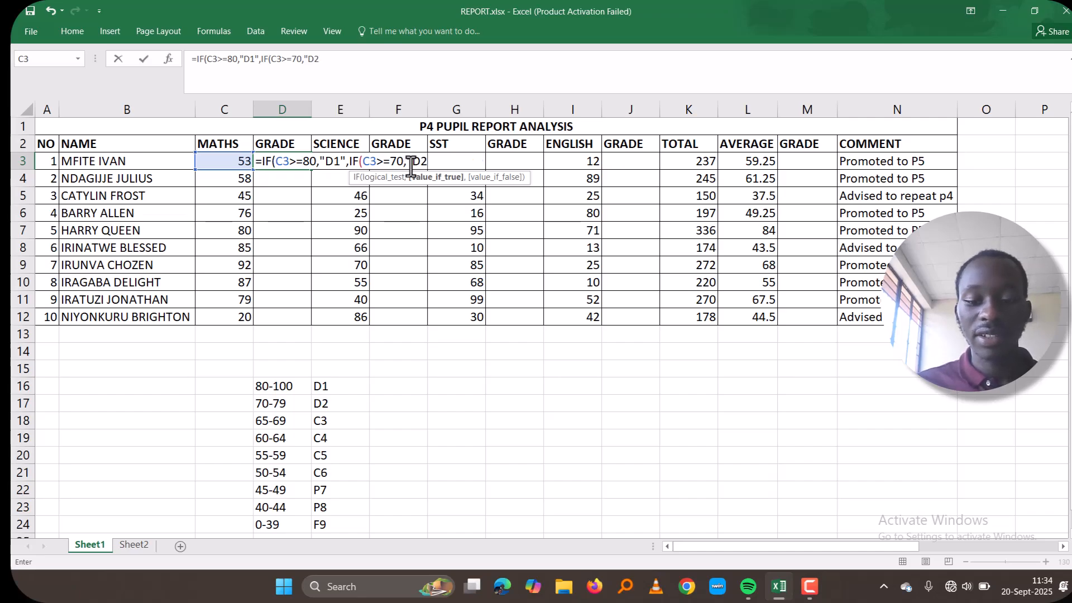
text(",)
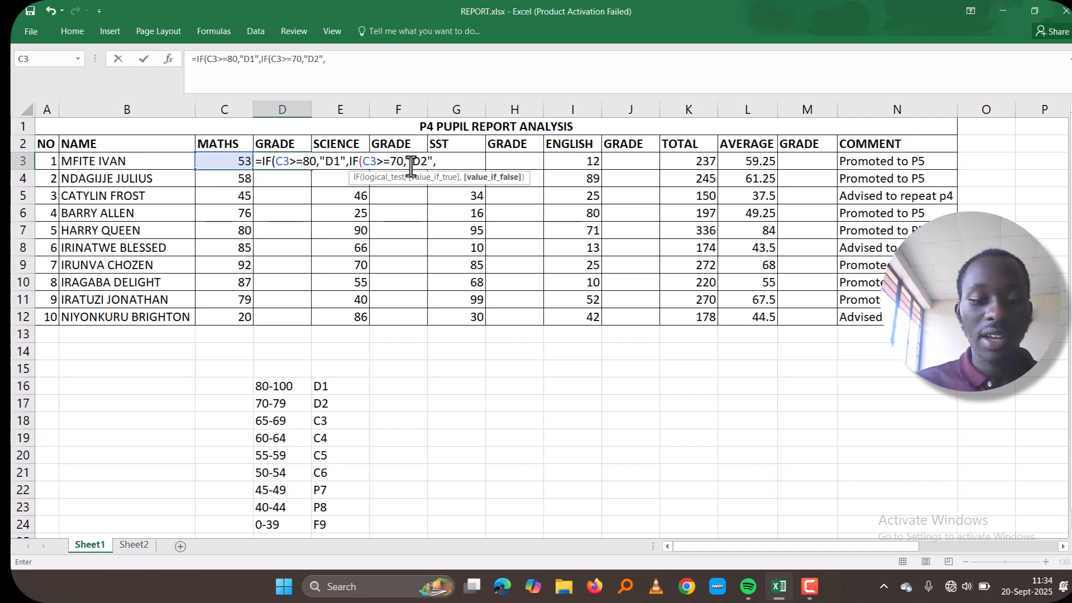
Nest a third IF in the D3 formula that returns "C3" when cell C3 is >=65.
text(IF)
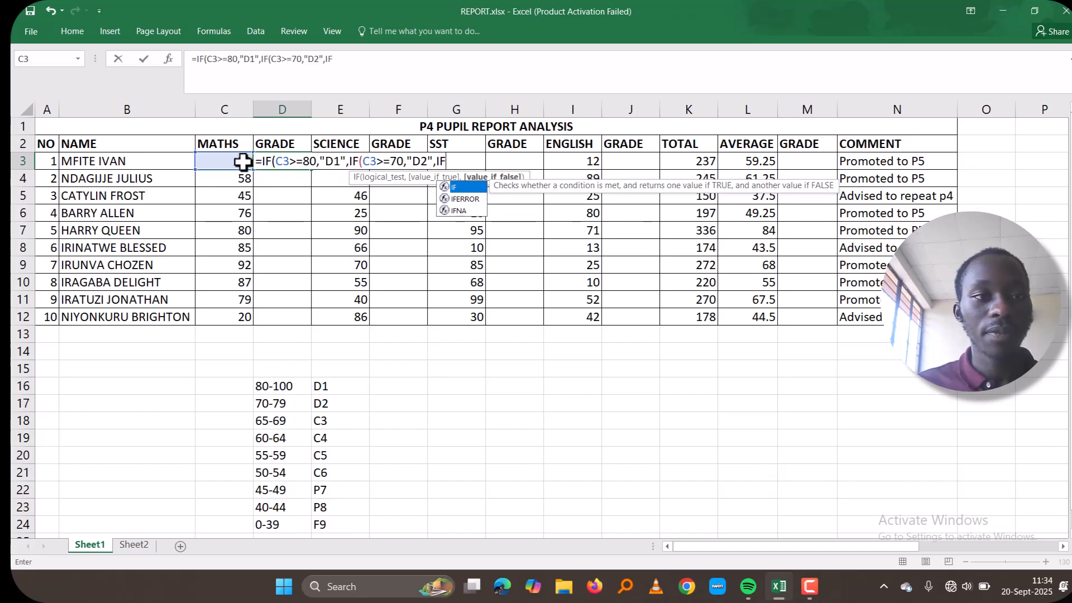
key(Return)
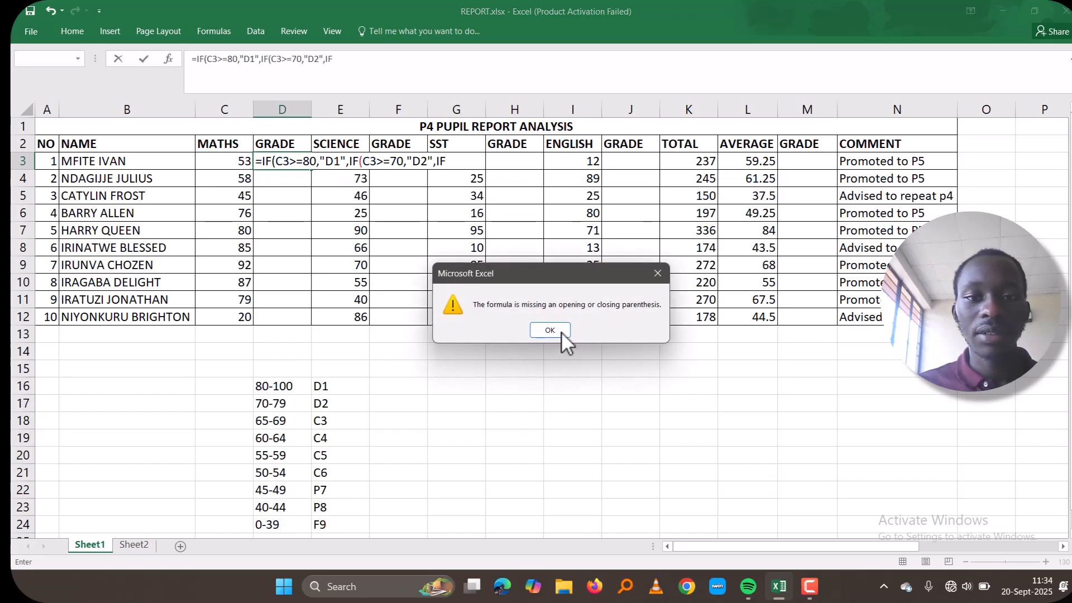
click(561, 331)
click(453, 164)
text(()
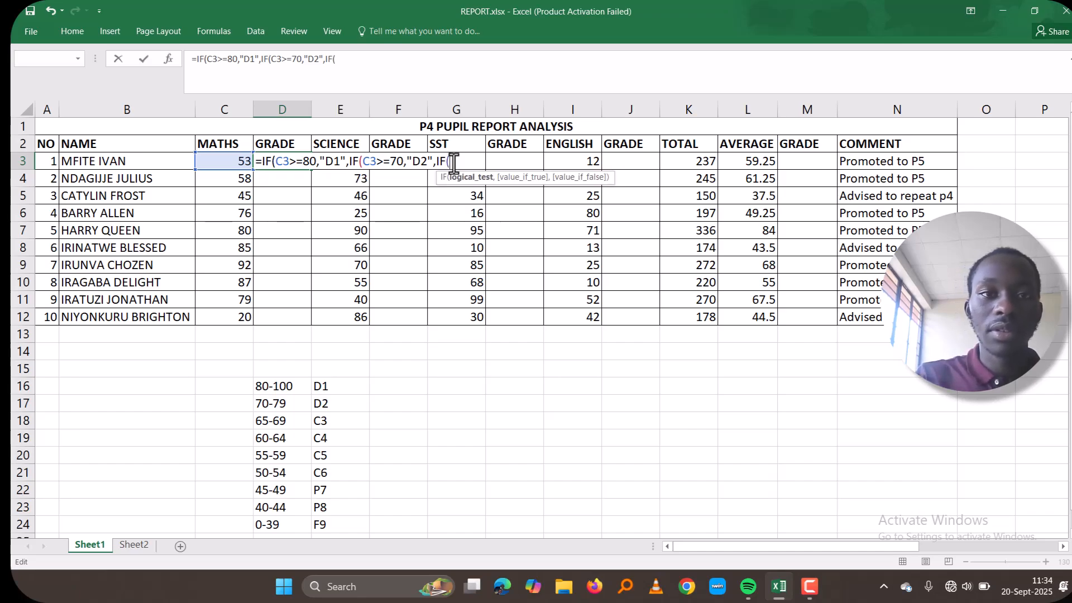
click(237, 163)
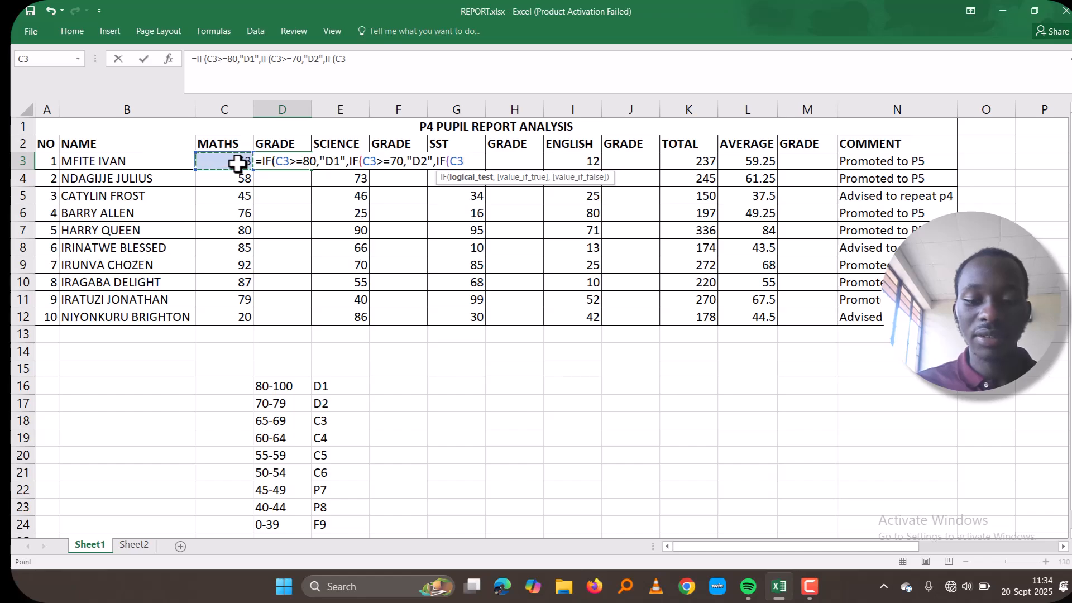
text(>)
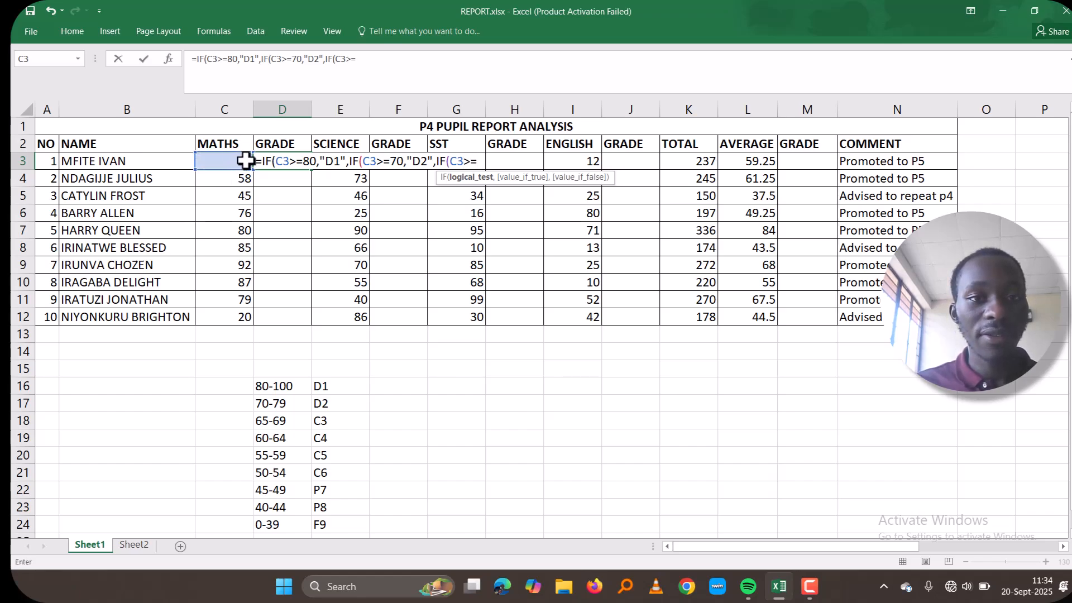
text(=65)
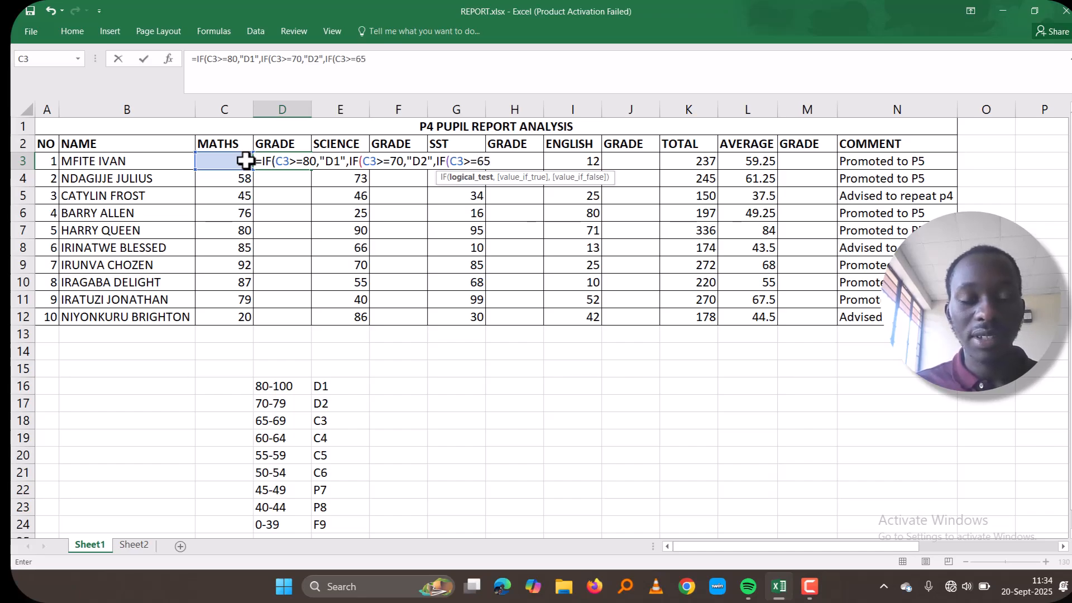
text(,)
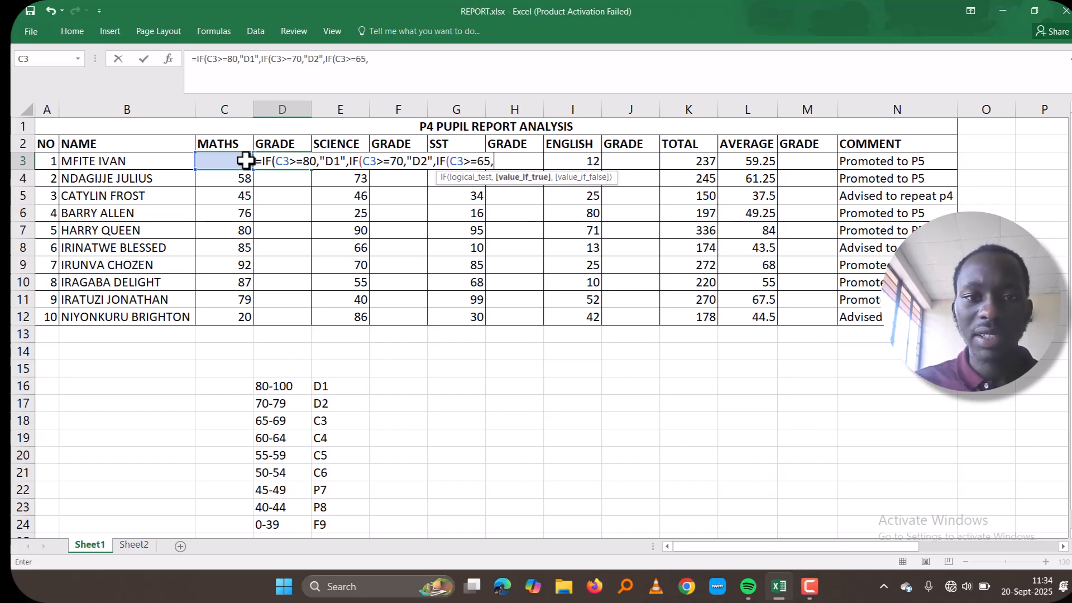
text("C)
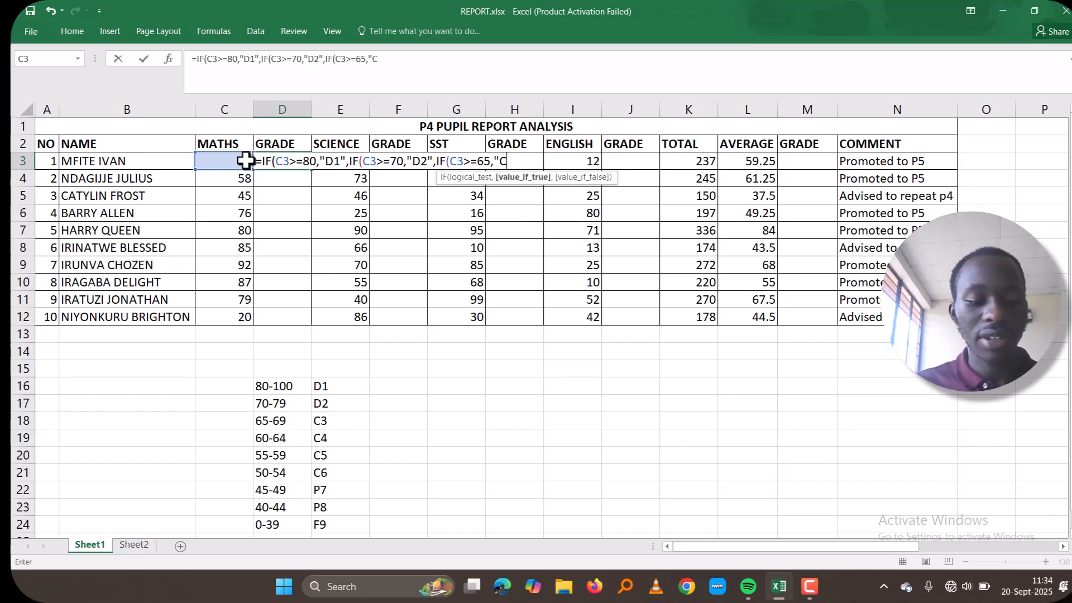
text(3")
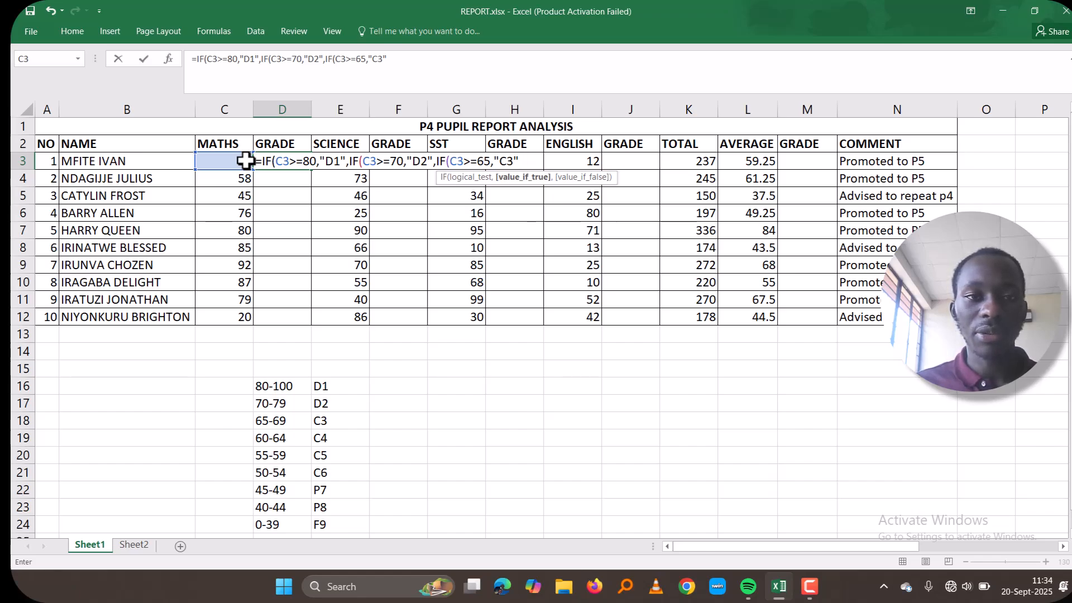
Nest a fourth IF in the D3 formula that returns "C4" when cell C3 is >=60.
text(,IF)
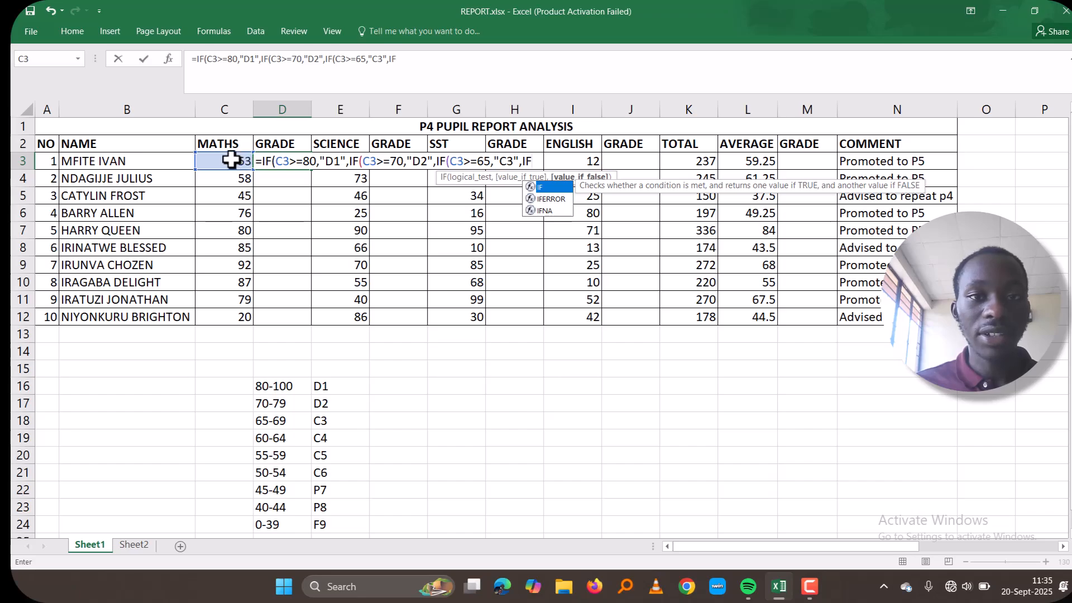
key(Return)
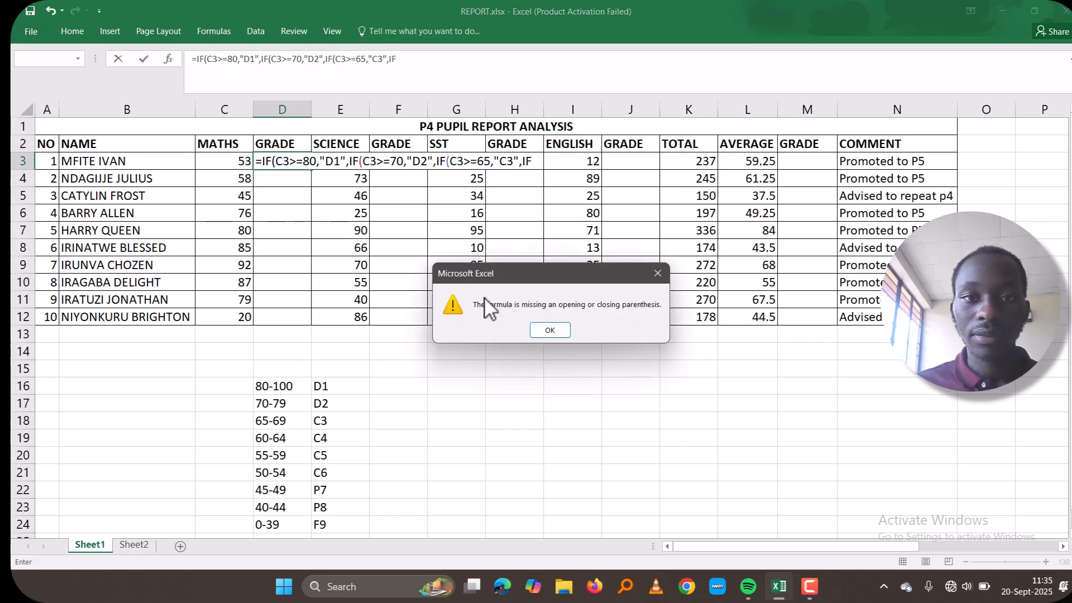
click(544, 329)
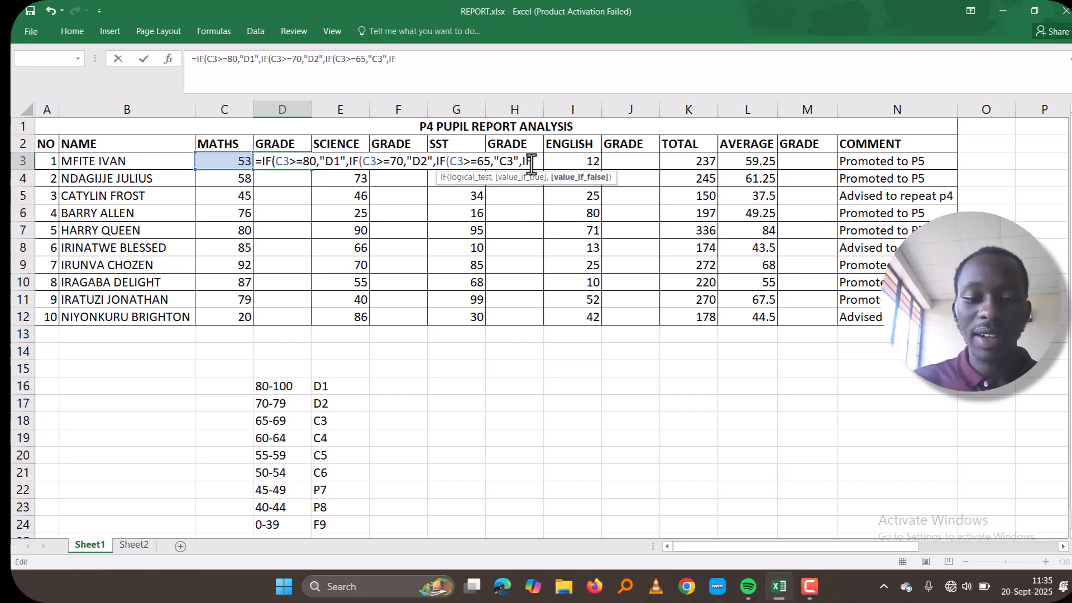
text(()
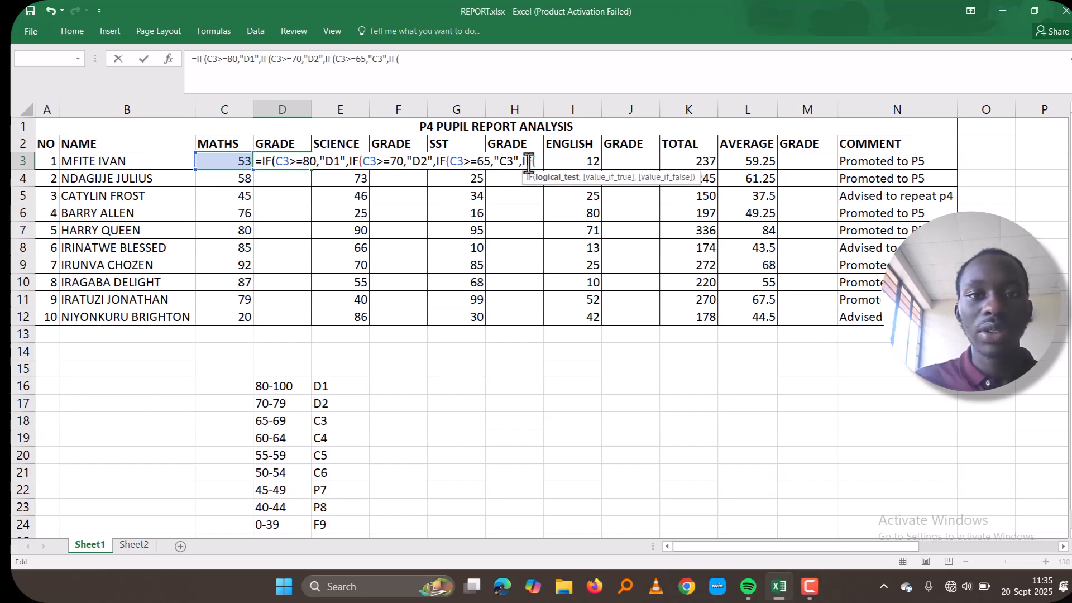
click(238, 161)
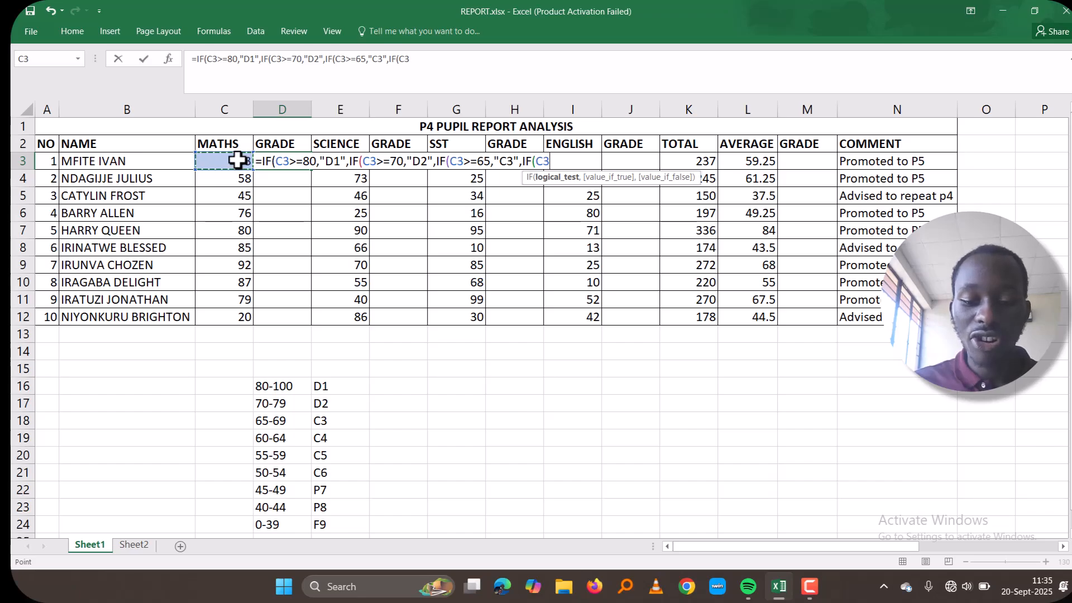
text(>=)
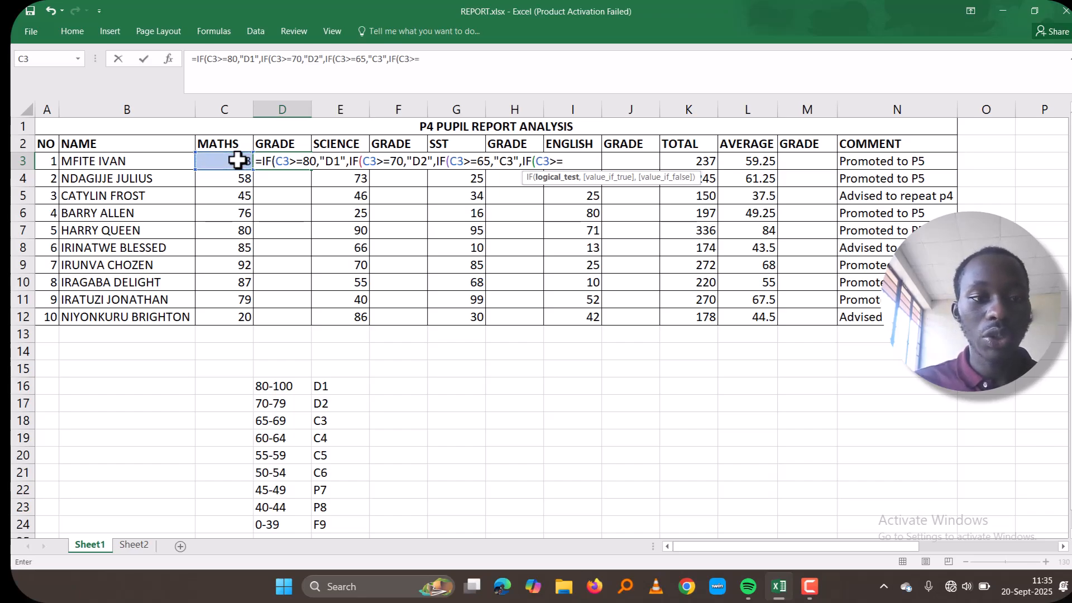
text(6)
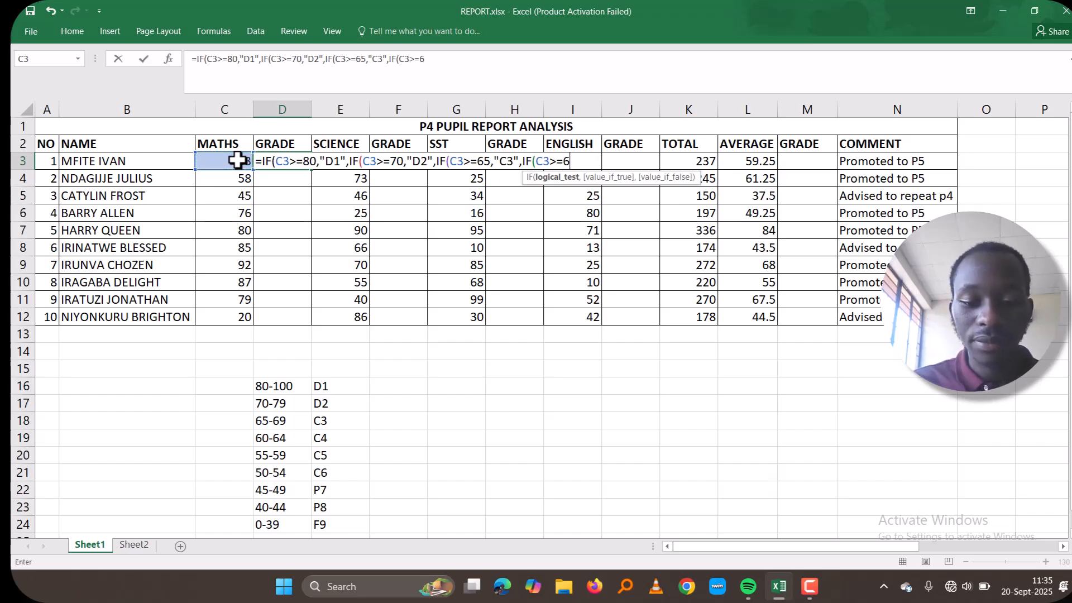
text(0,)
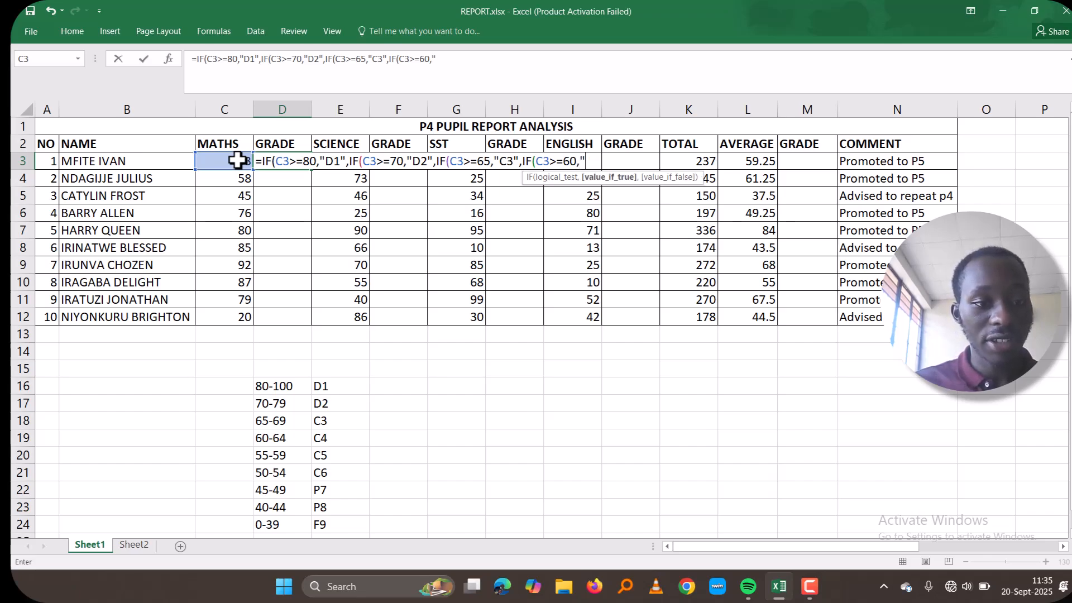
text("C4)
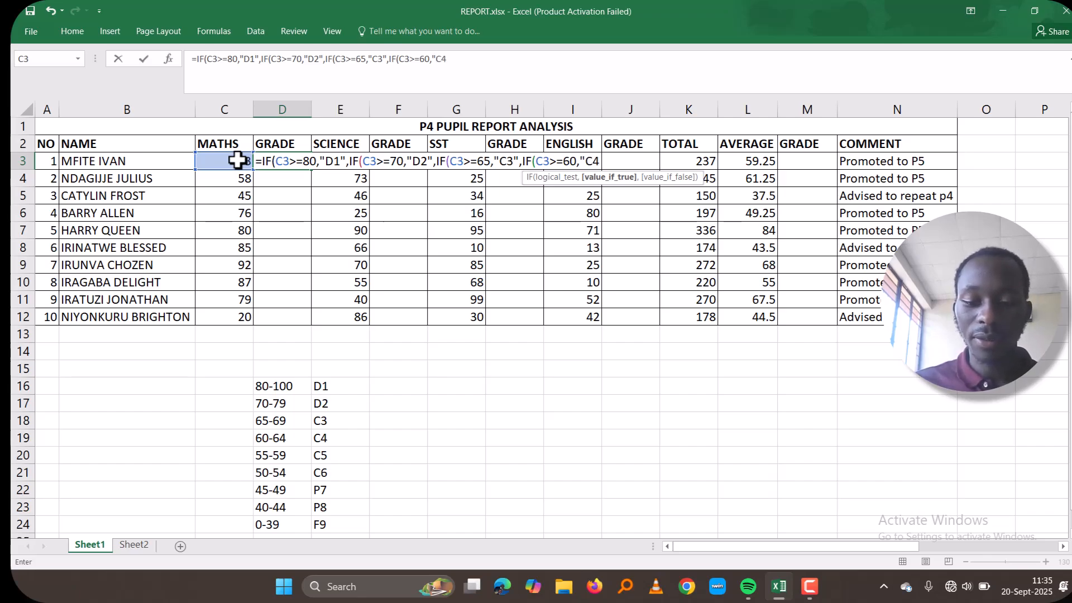
Nest a fifth IF in the D3 formula that returns "C5" when cell C3 is >=55.
text(",IF)
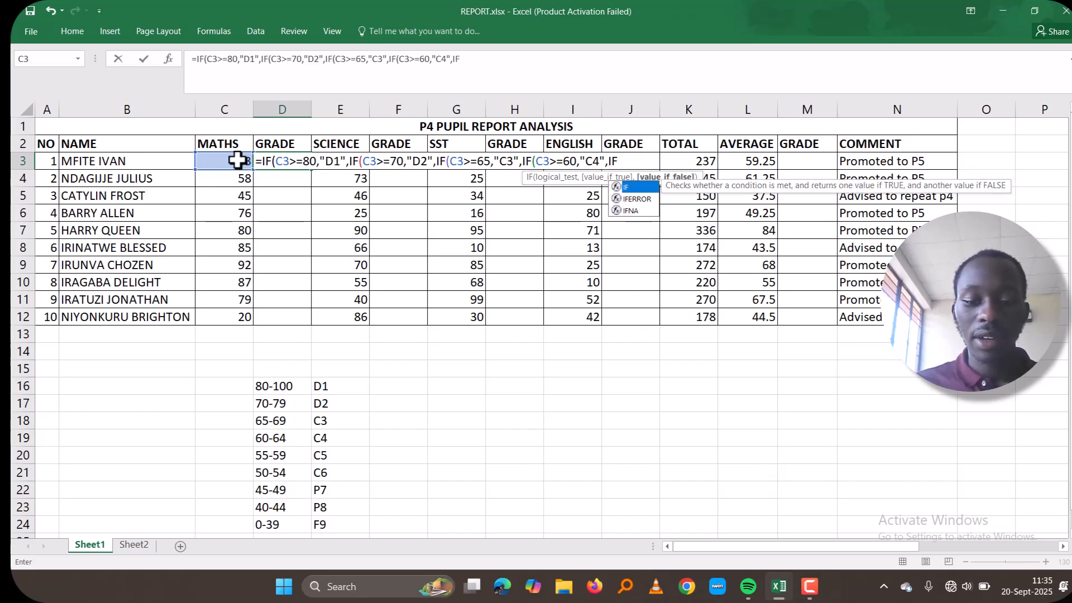
text(()
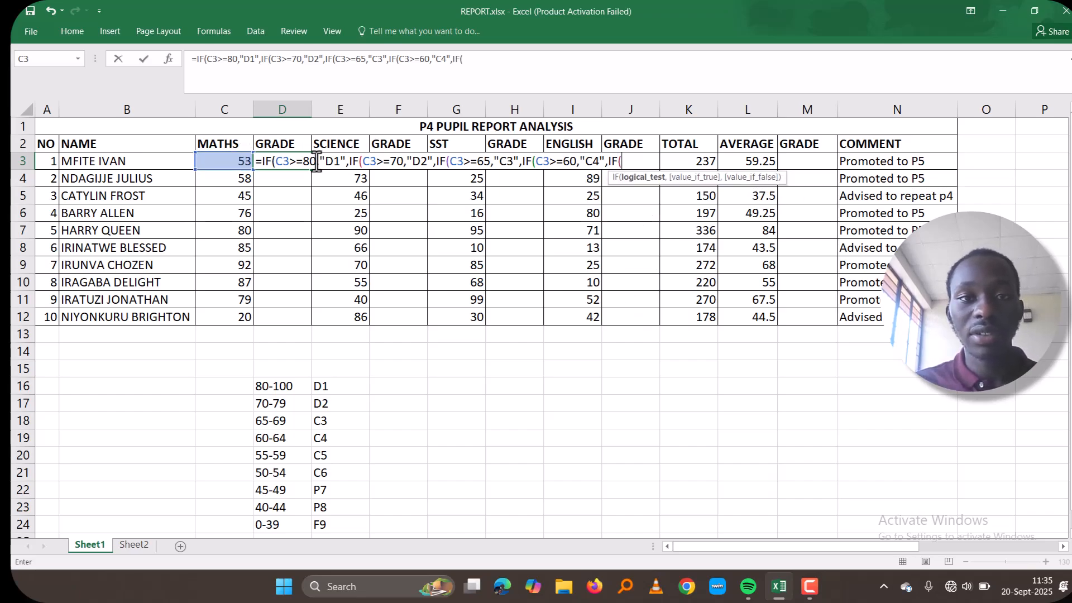
click(236, 159)
text(>=)
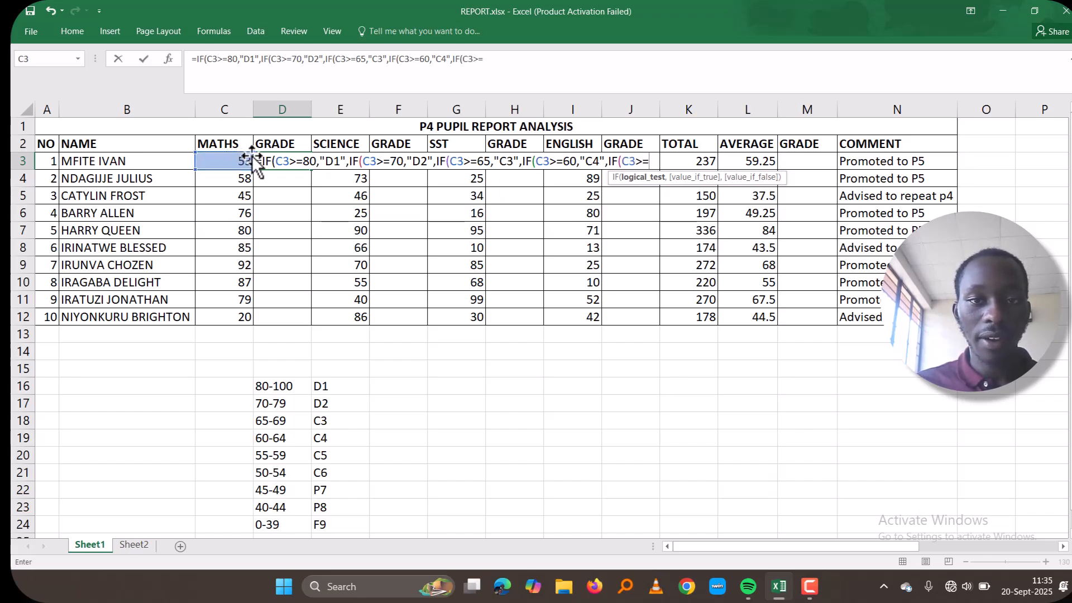
text(55)
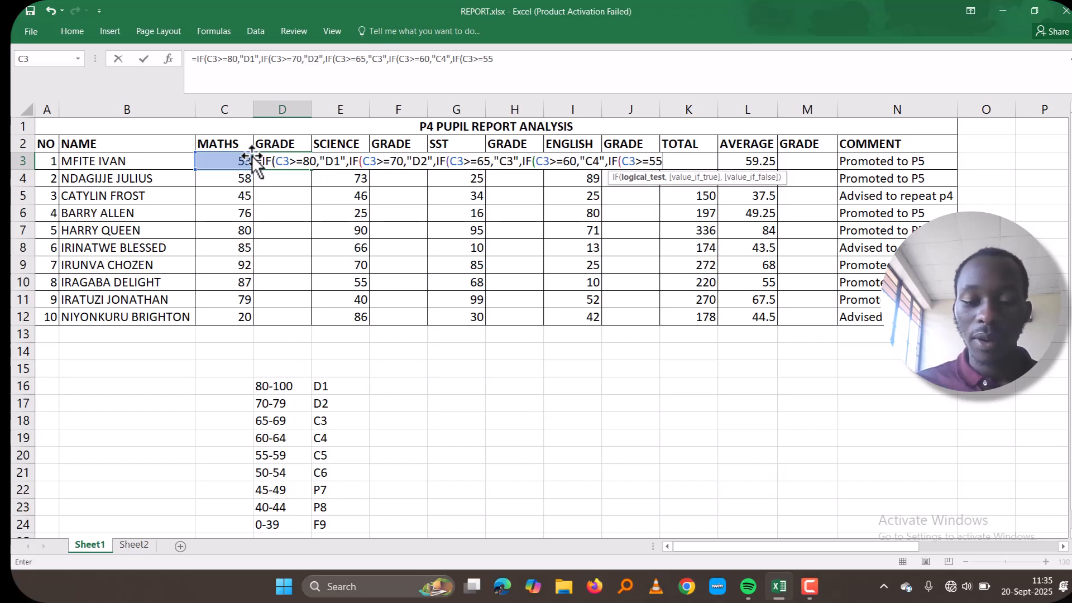
text(,")
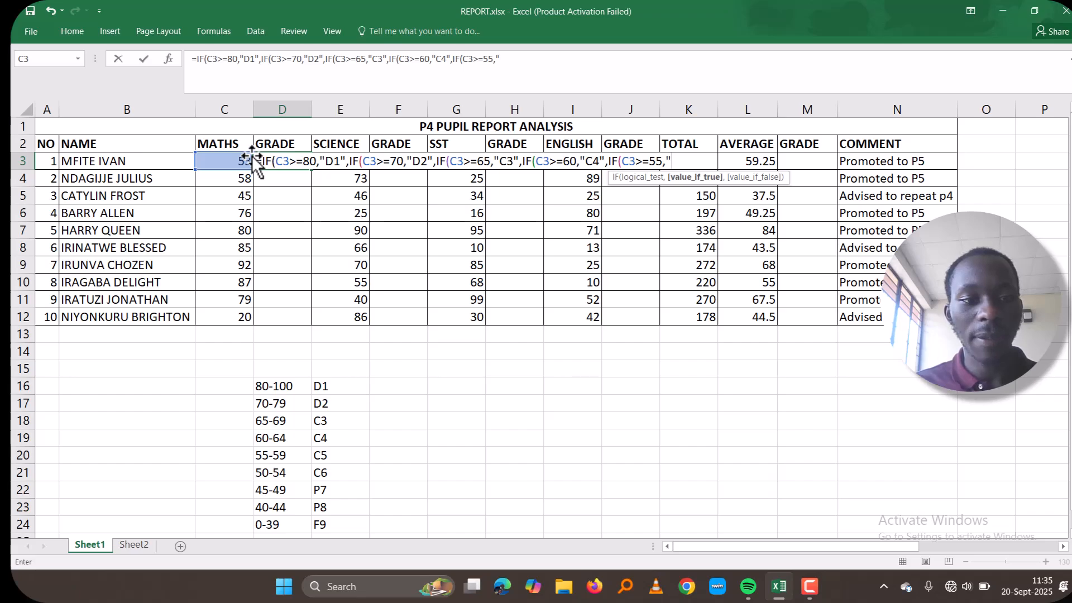
text(C5)
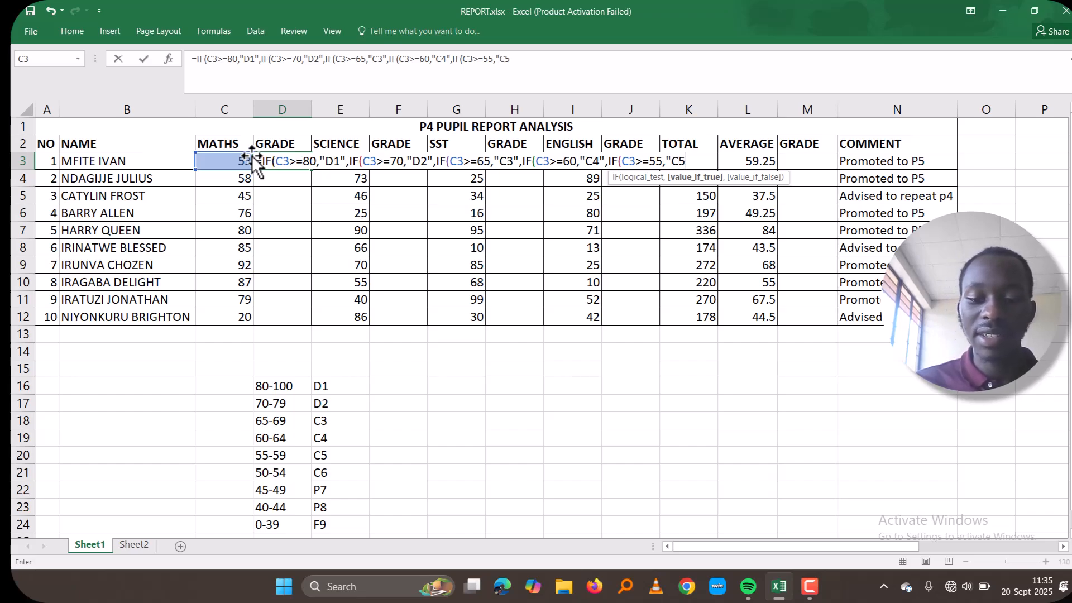
text(")
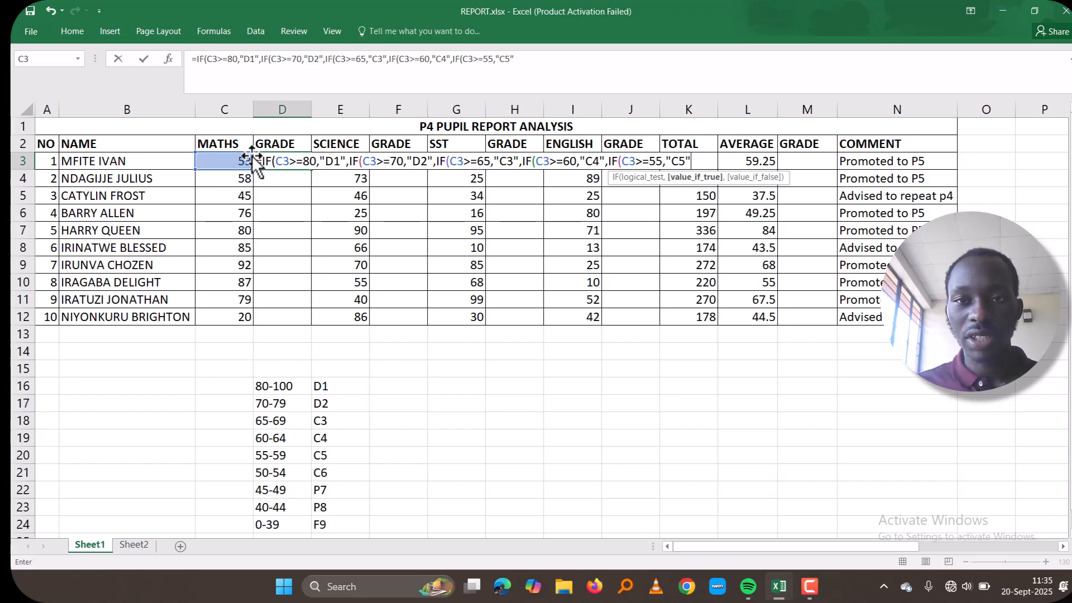
Nest a sixth IF in the D3 formula that returns "C6" when cell C3 is >=50.
text(,IF)
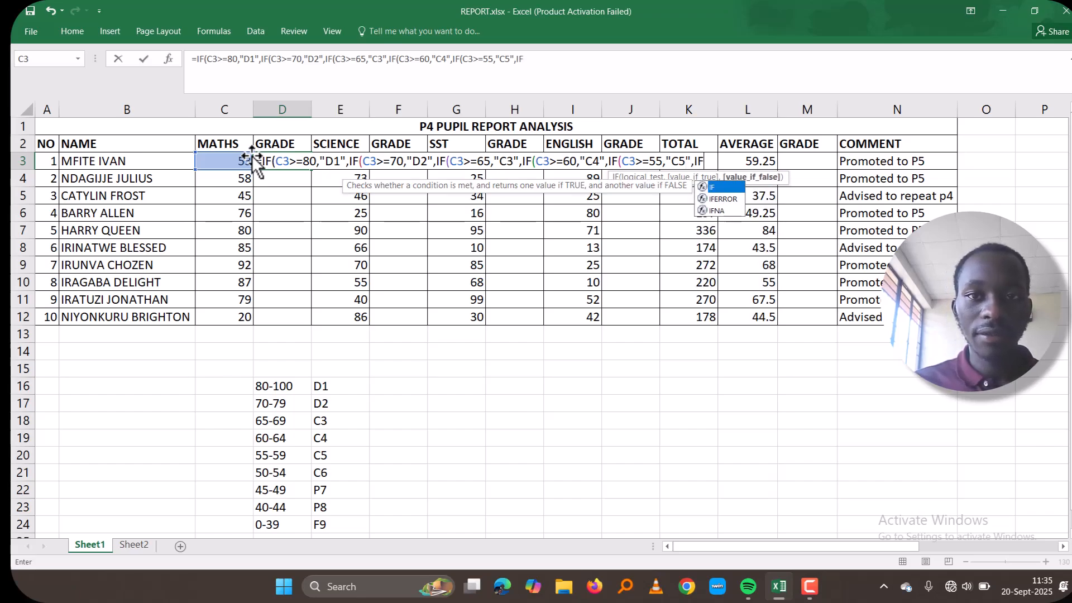
text(()
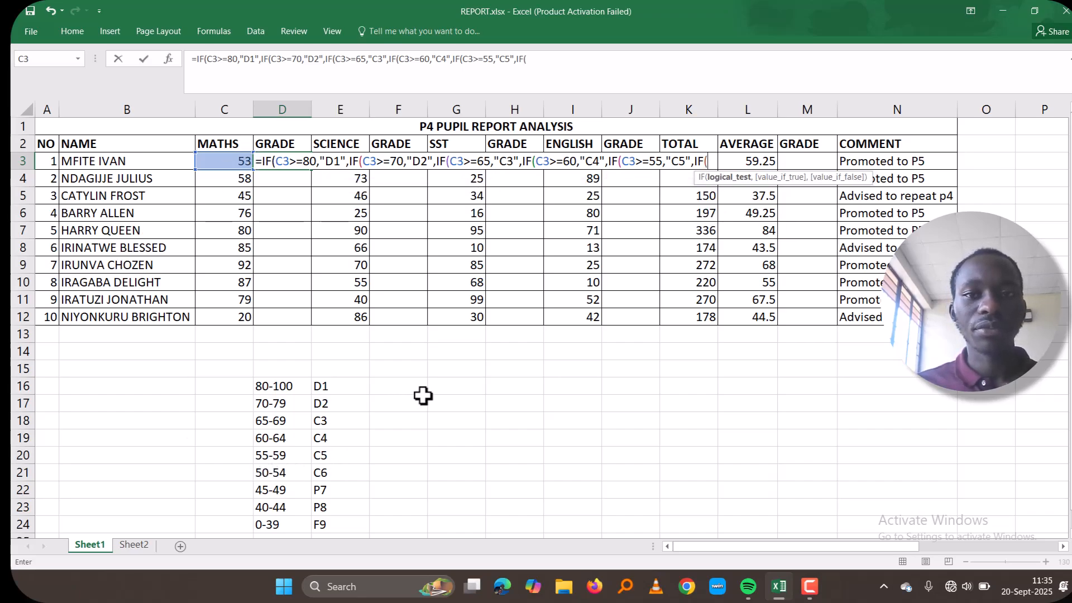
click(231, 160)
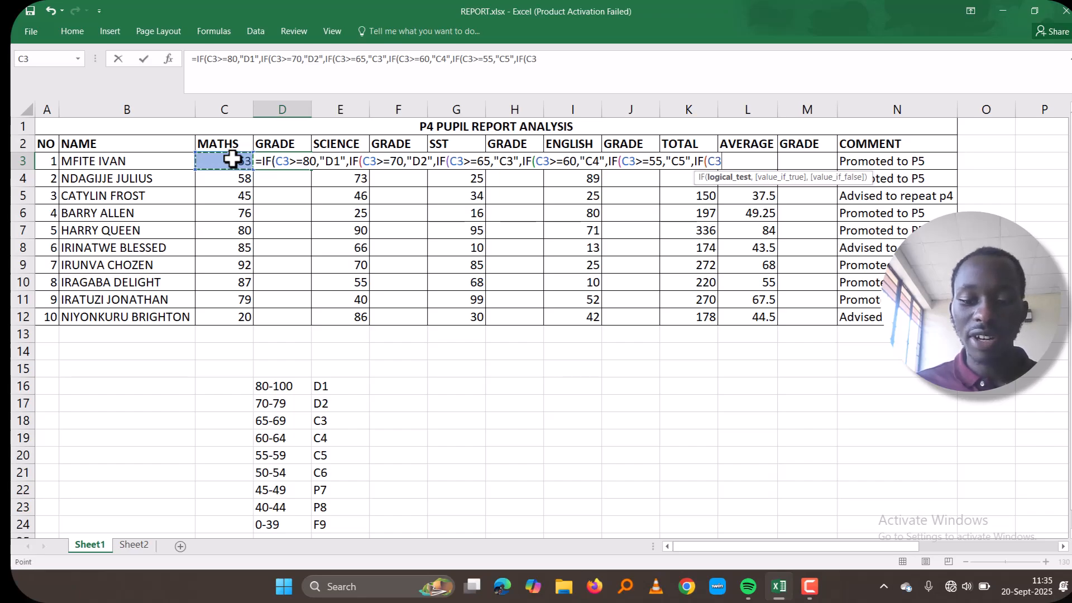
text(>=)
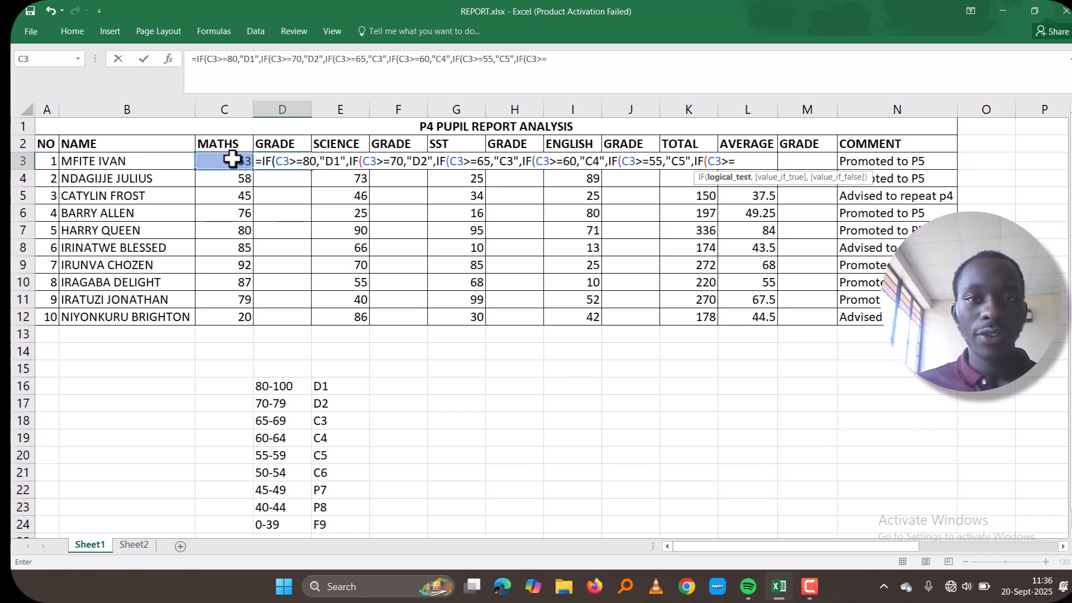
text(50)
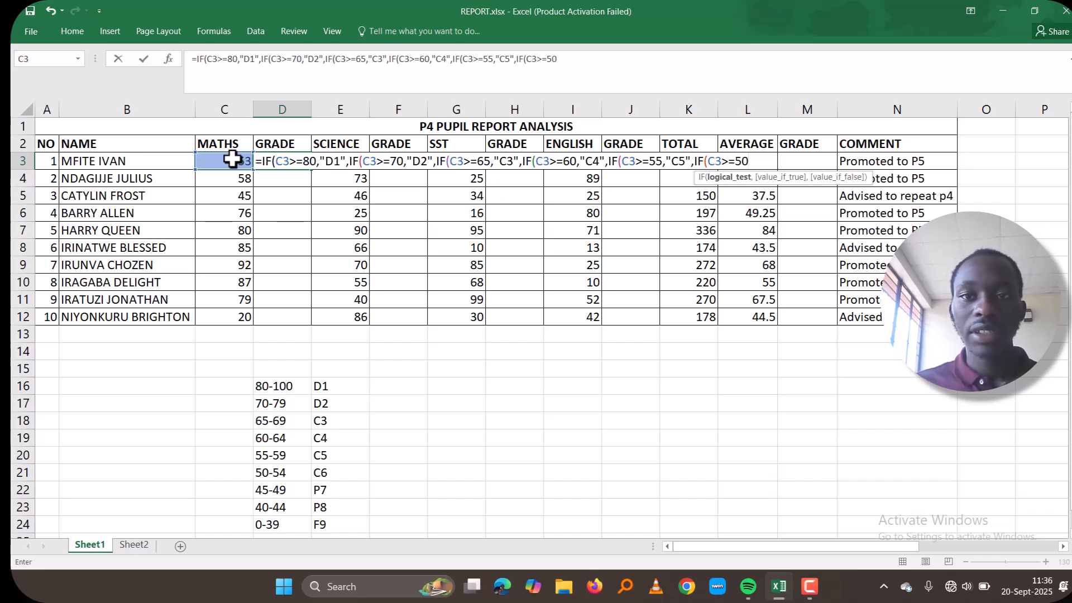
text(,")
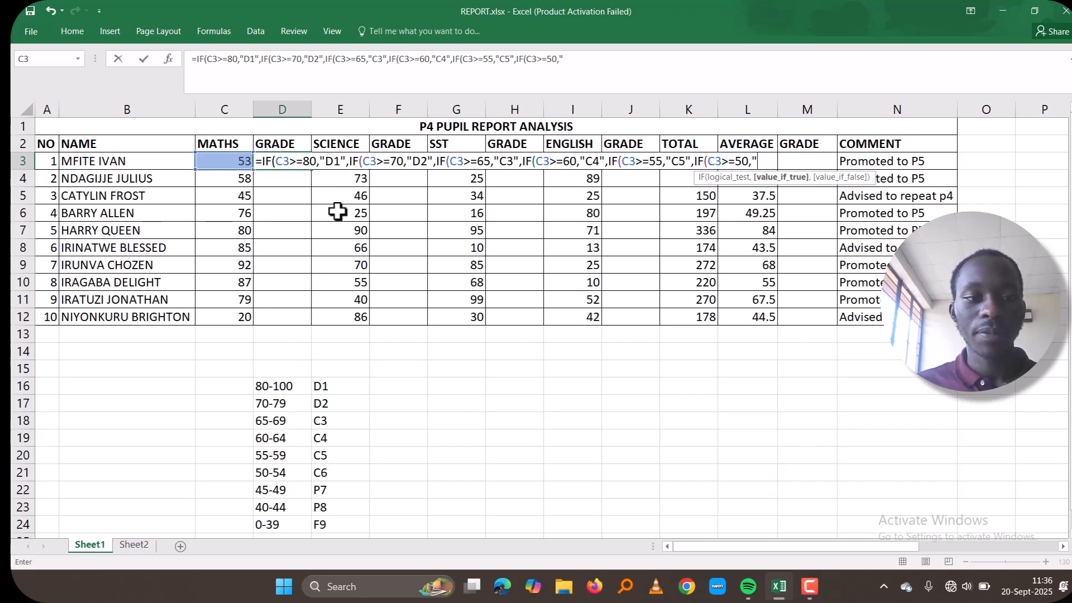
text(C)
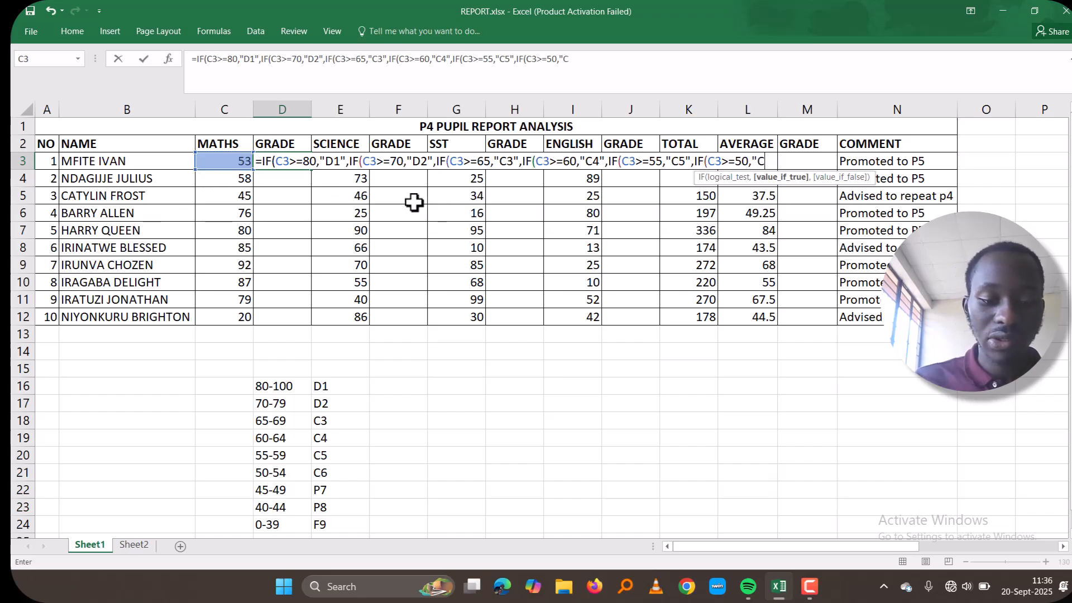
text(6")
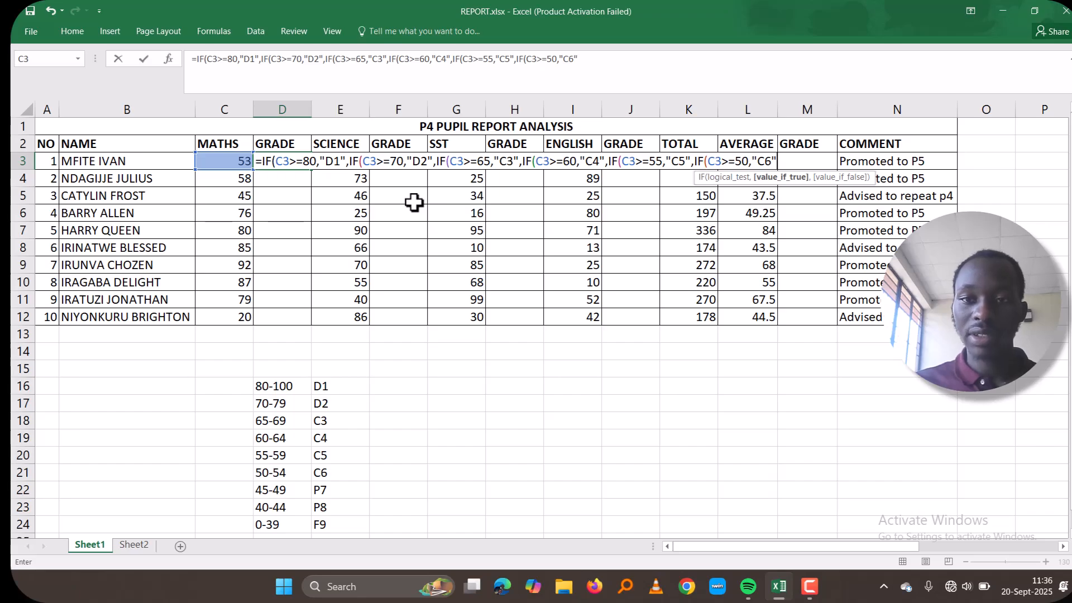
Nest a seventh IF in the D3 formula that returns "P7" when cell C3 is >=45.
text(,IF)
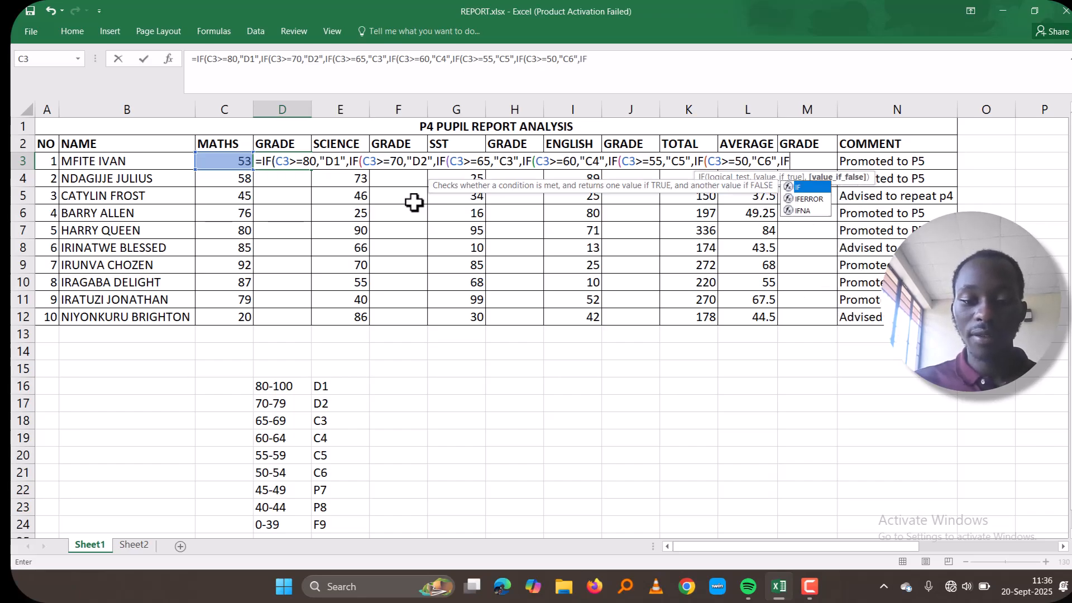
text(()
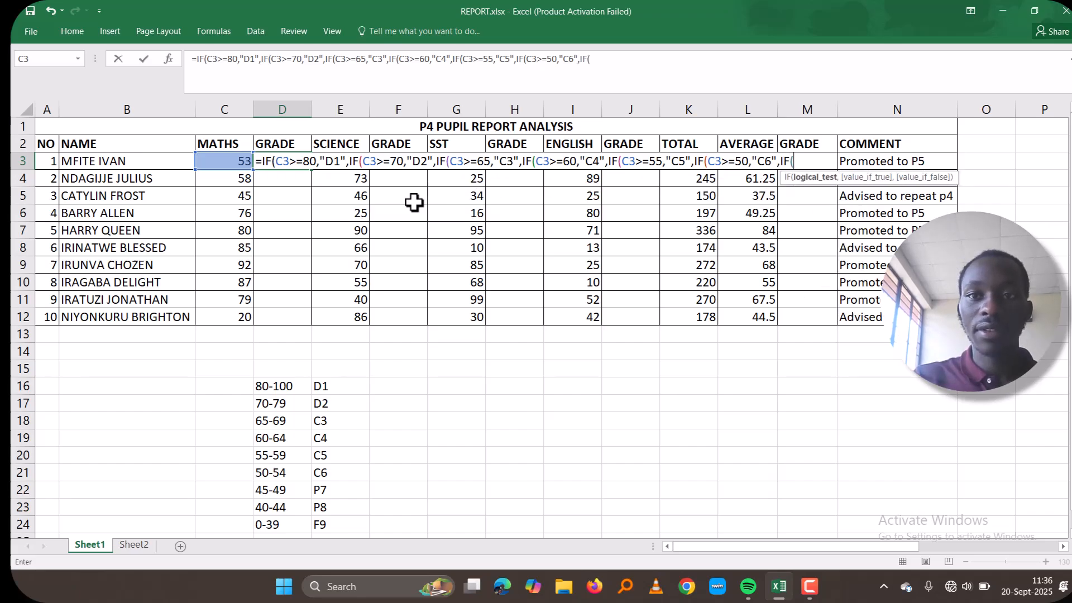
click(224, 160)
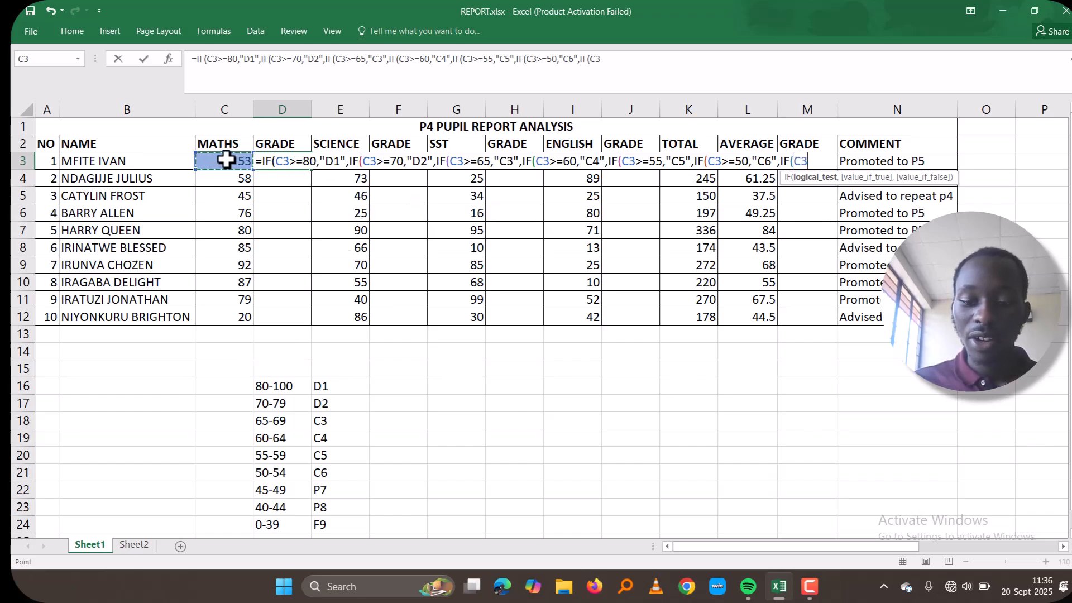
text(>=)
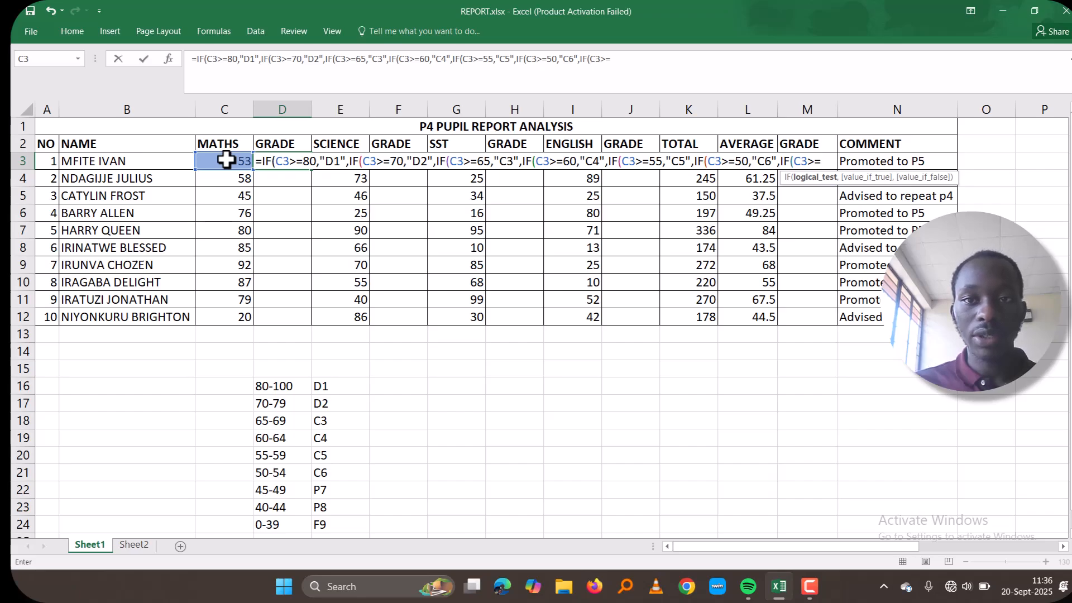
text(2)
key(BackSpace)
text(45)
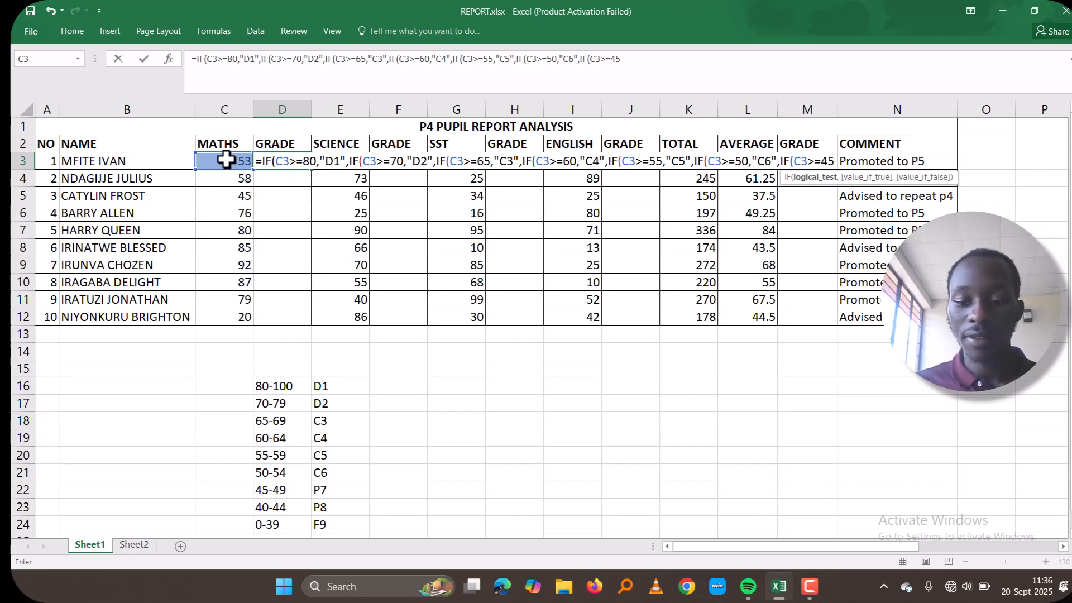
text(,")
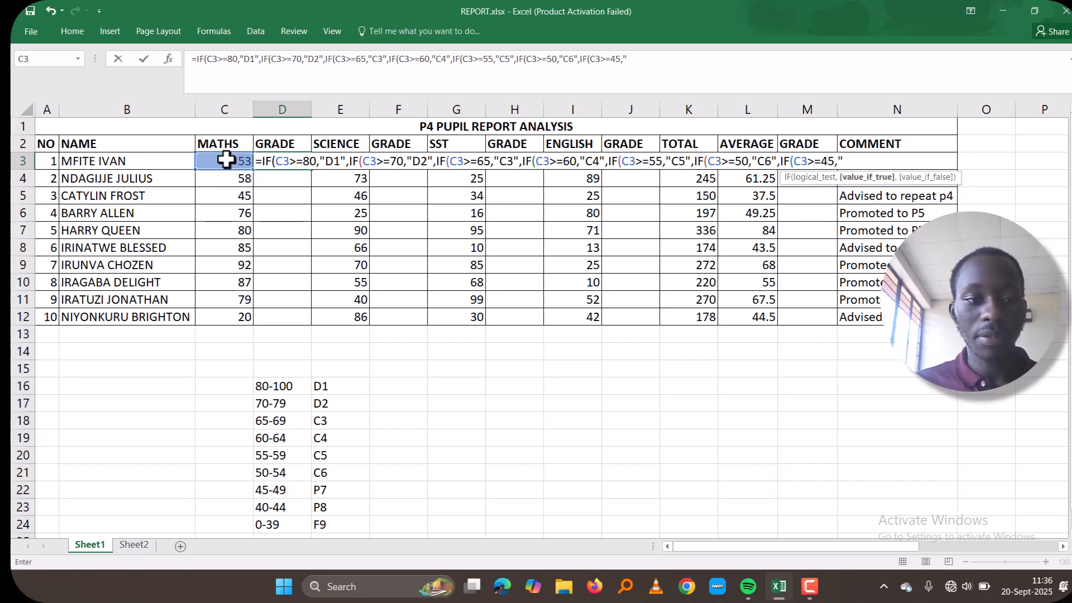
text(P7")
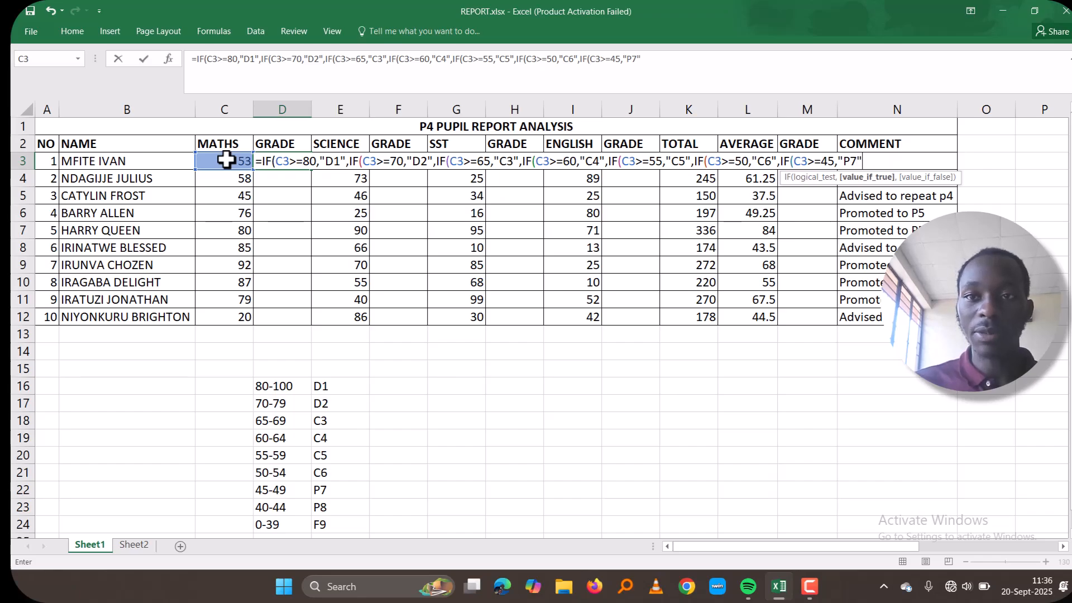
Nest an eighth IF in the D3 formula that returns "P8" when cell C3 is >=40.
text(,IF()
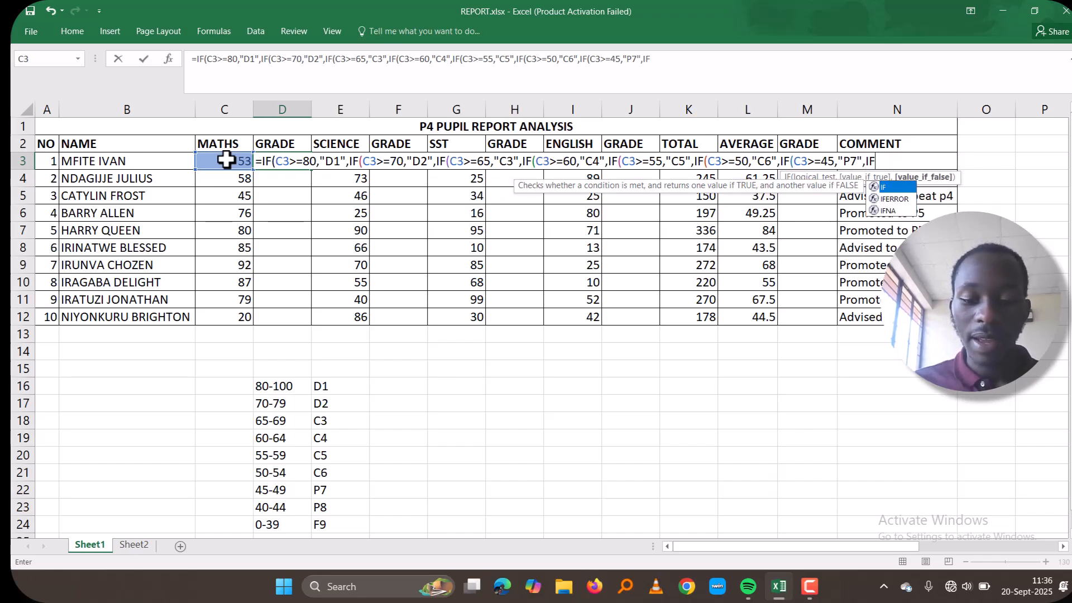
click(226, 161)
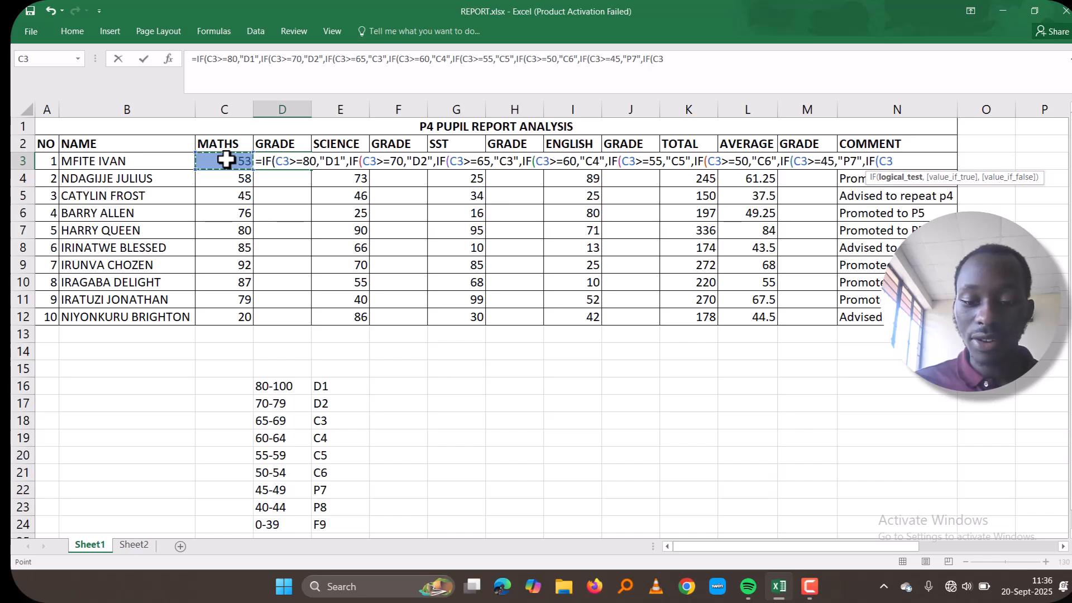
text(>)
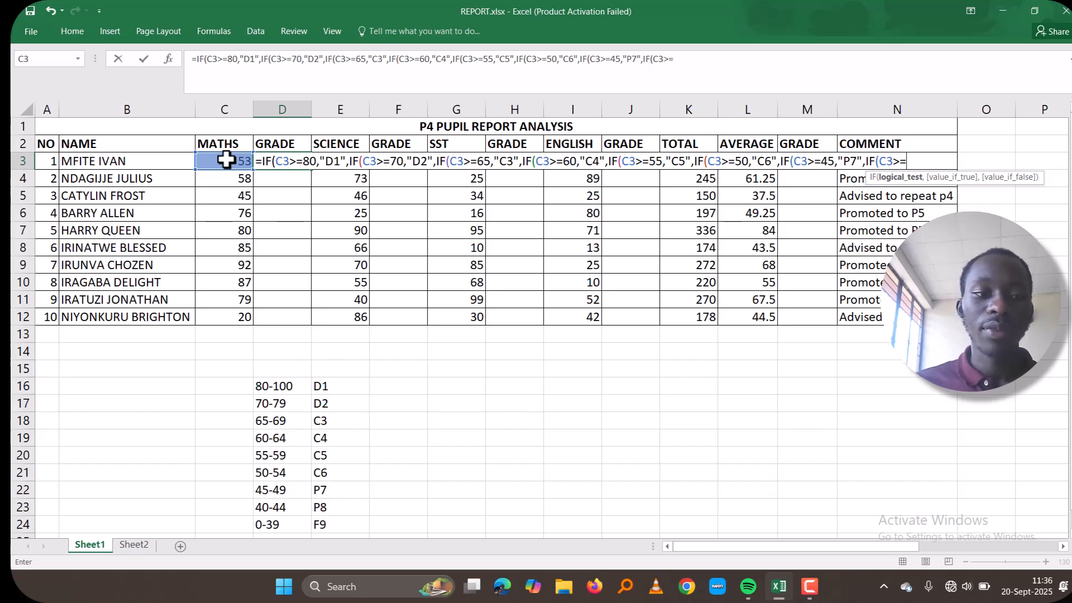
text(=4)
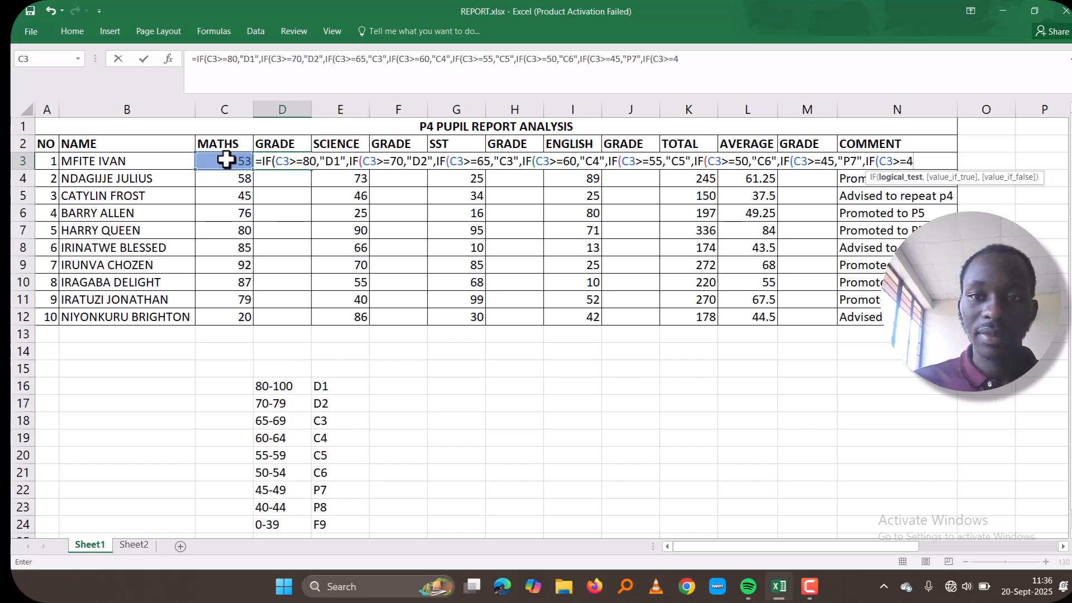
text(0, )
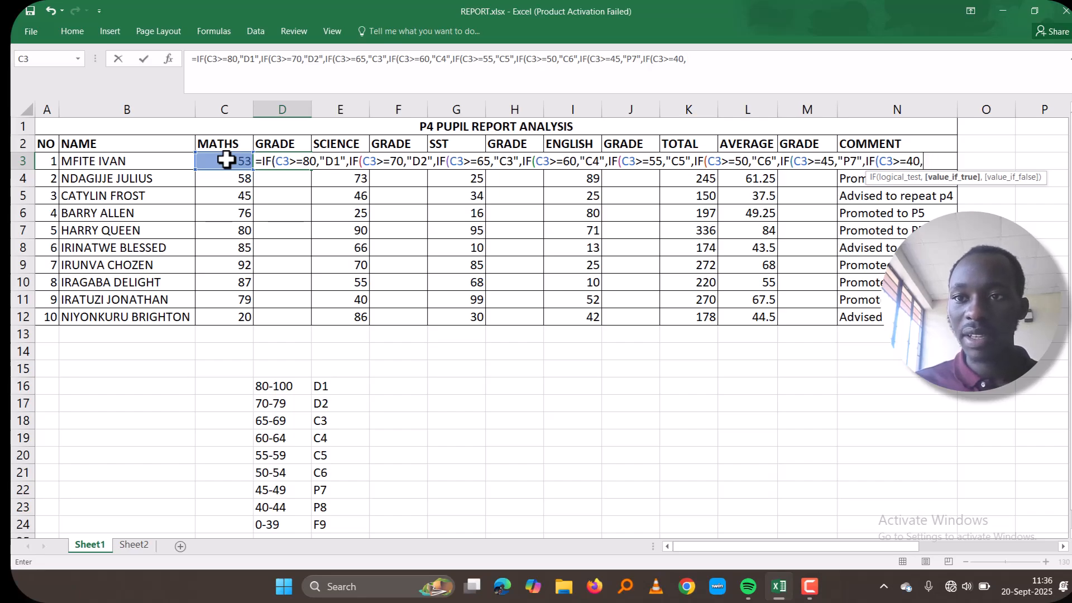
text(")
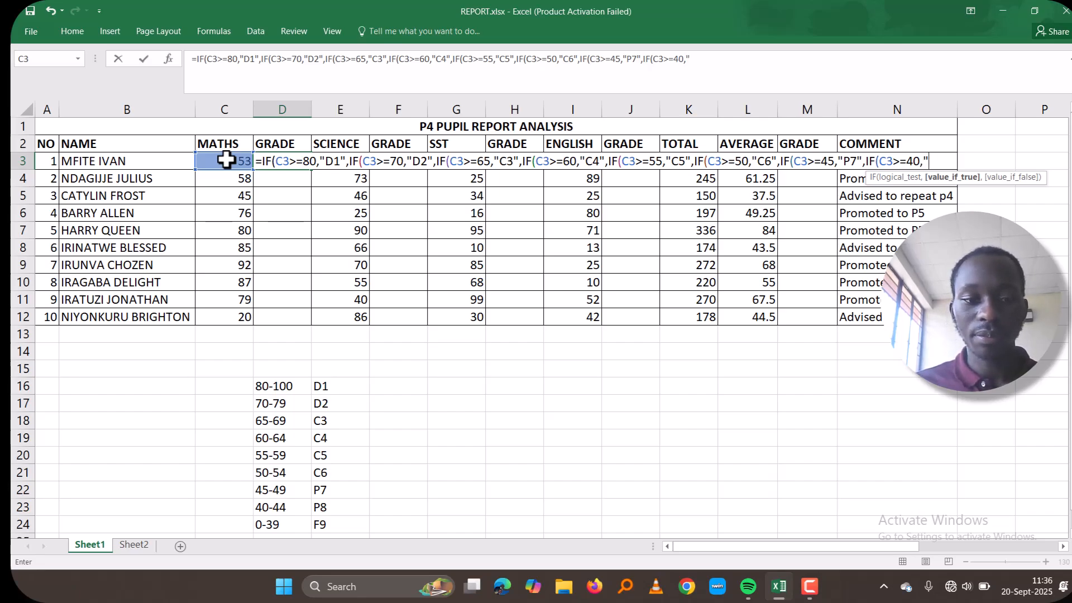
text(P)
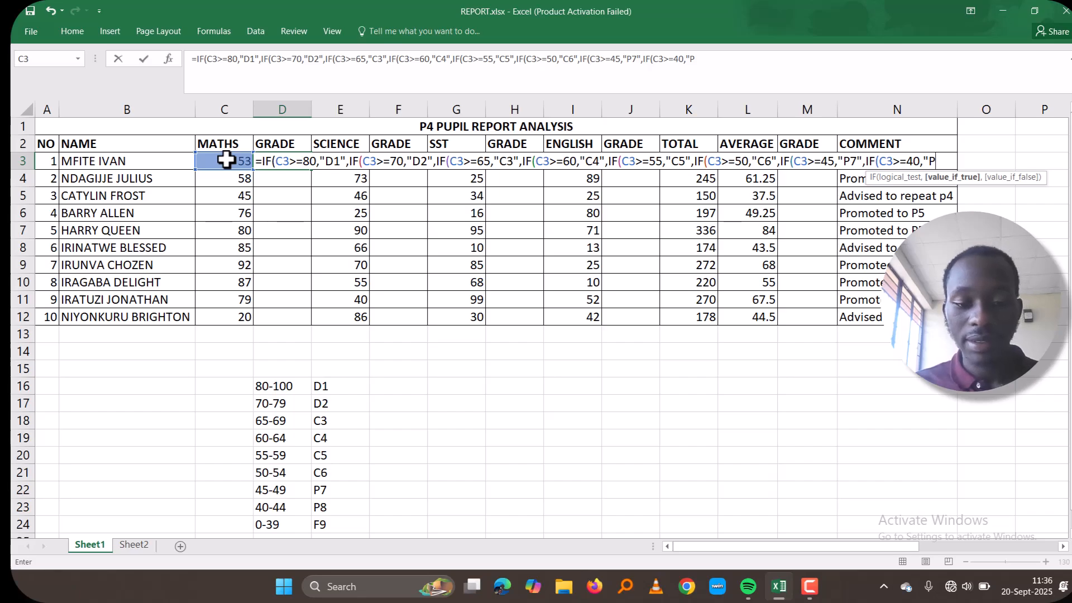
text(8")
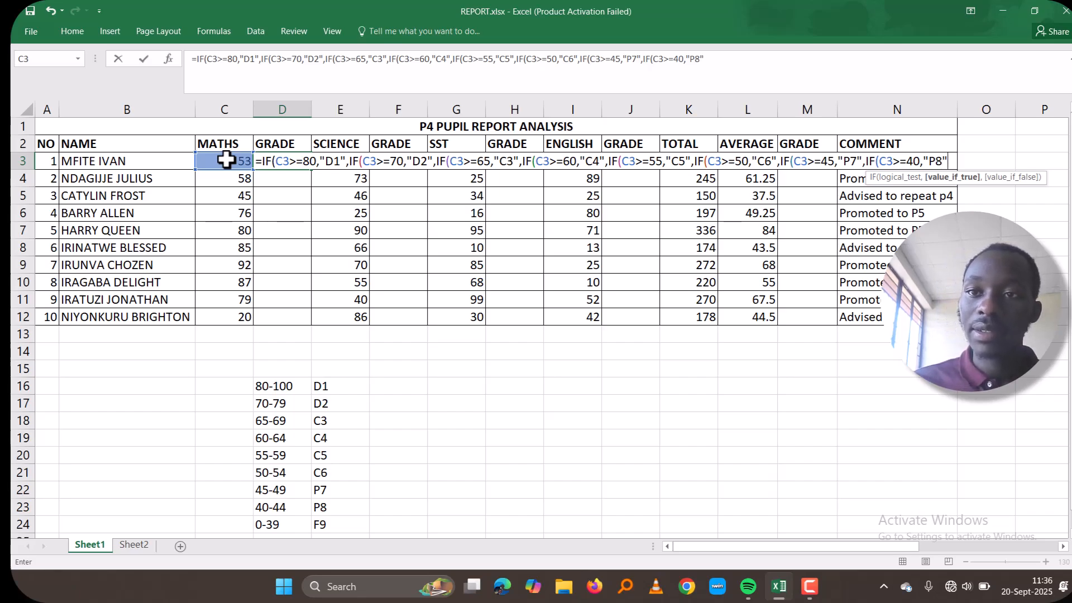
Complete the D3 formula with "F9" as the fallback grade, close the nested IFs, and accept the proposed formula correction.
text(,)
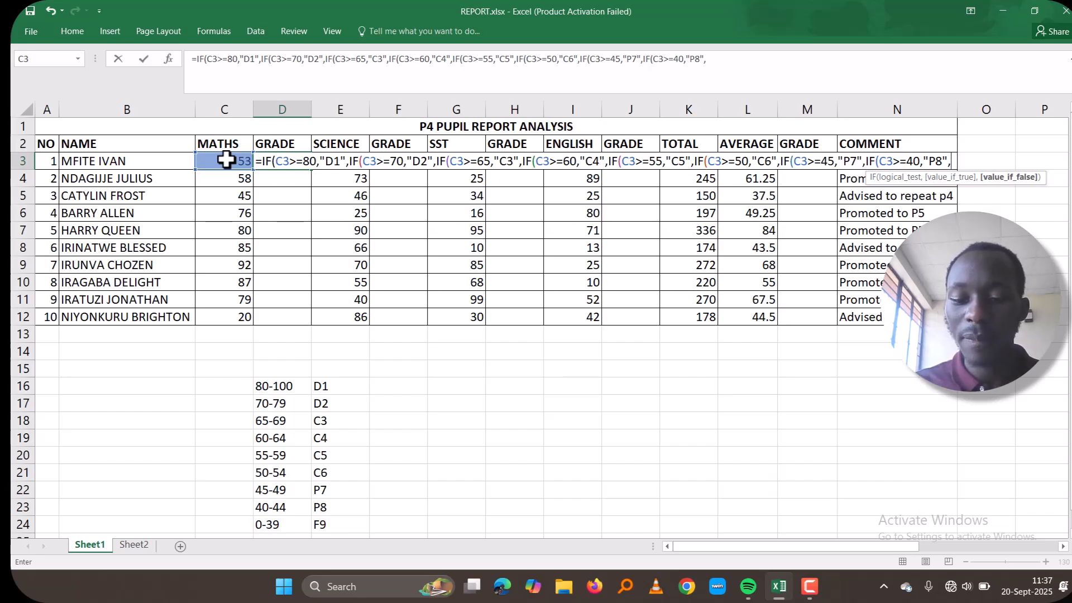
key(BackSpace)
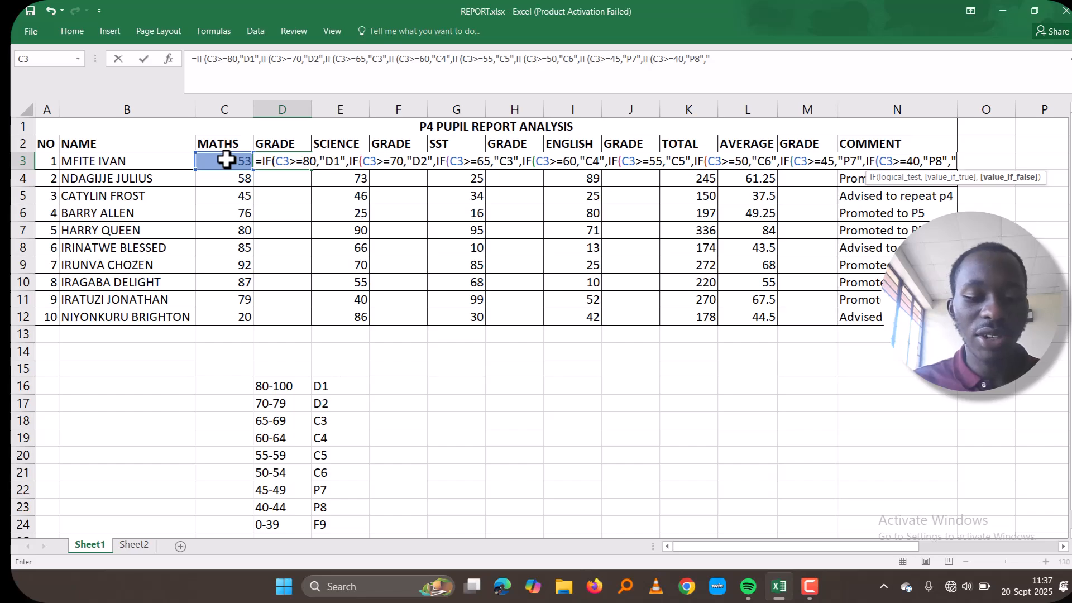
text(F9)
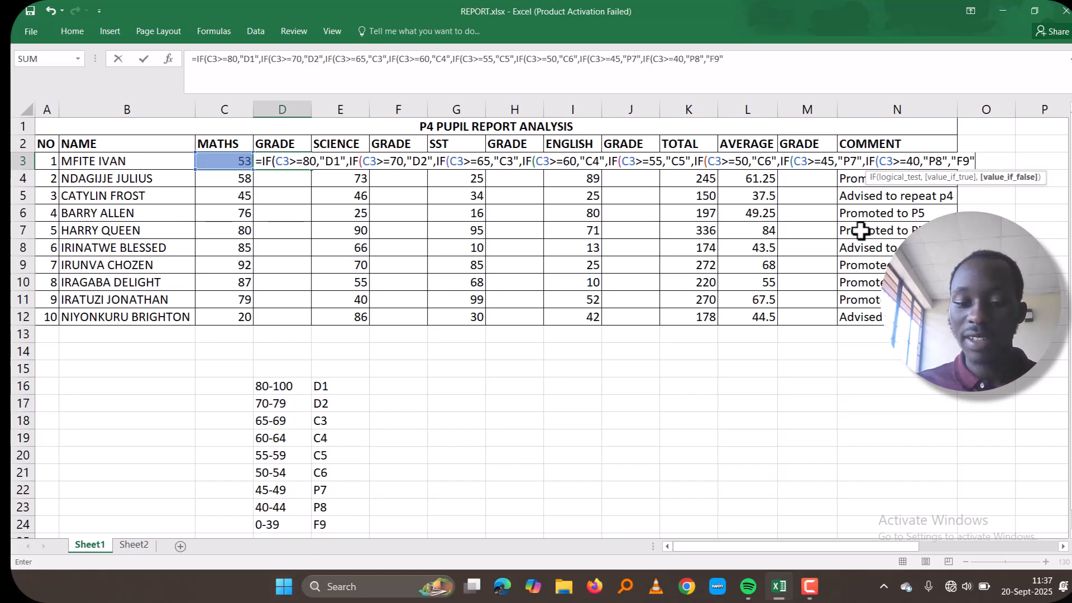
text()))))))
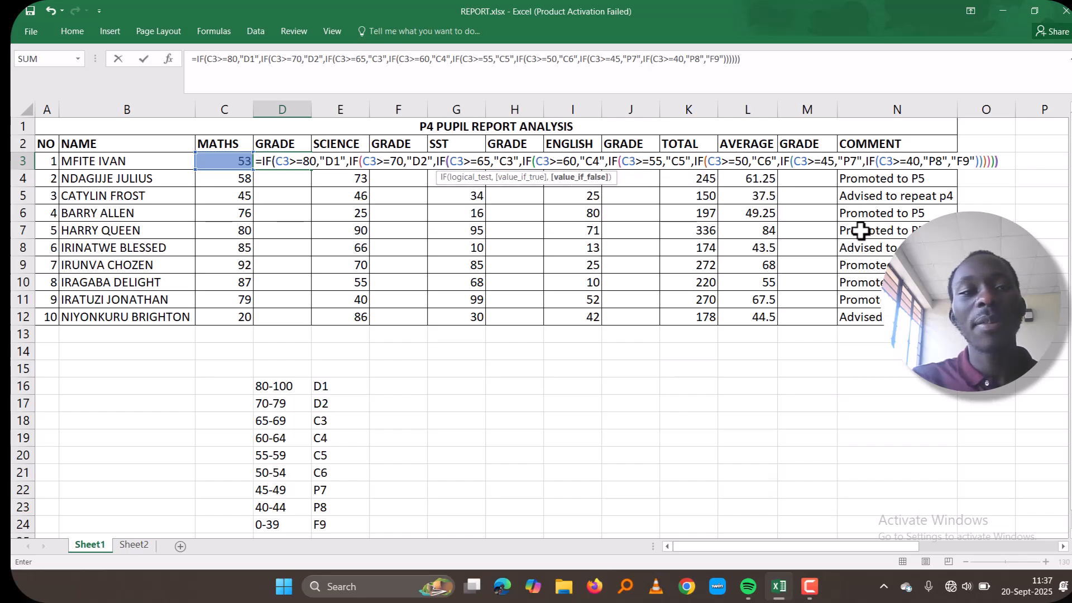
key(Return)
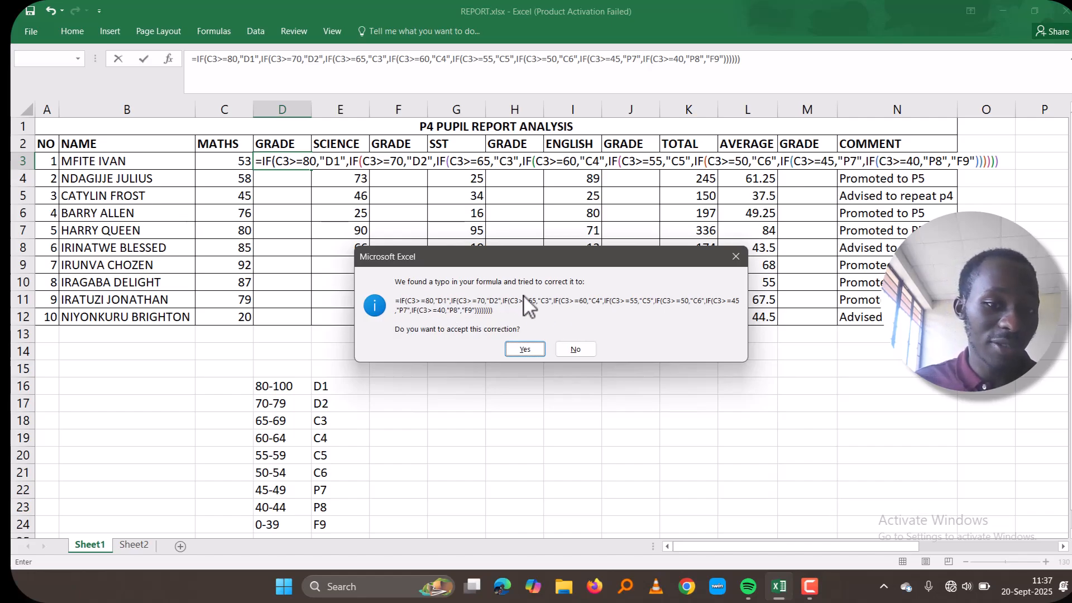
click(519, 351)
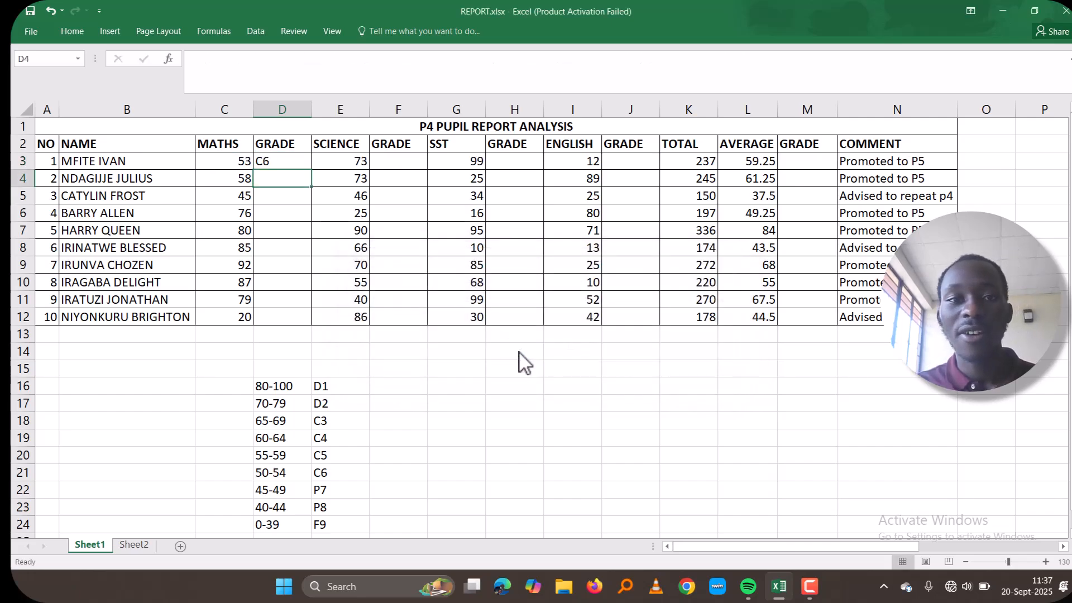
Fill the D3 grade formula down the maths GRADE column through D12.
click(279, 162)
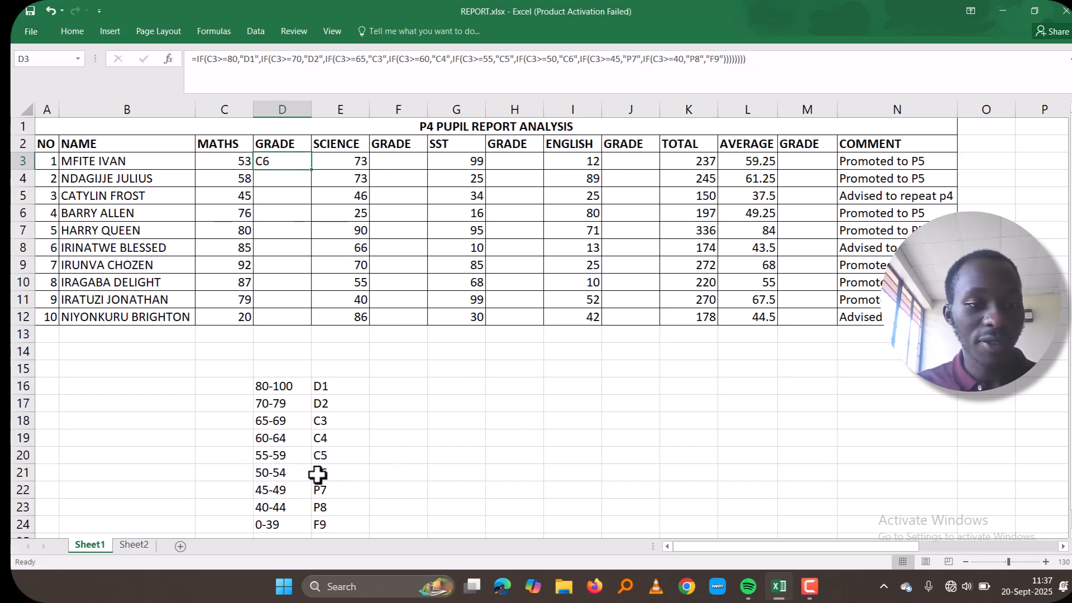
double_click(311, 169)
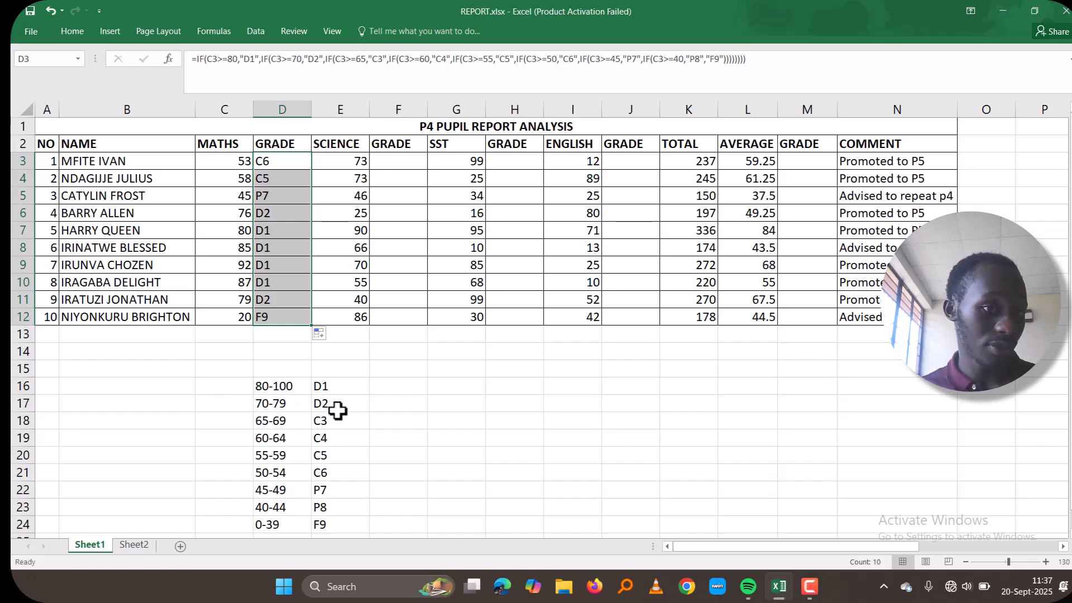
Copy the grade formula from D3 into F3, the first science GRADE cell.
click(279, 161)
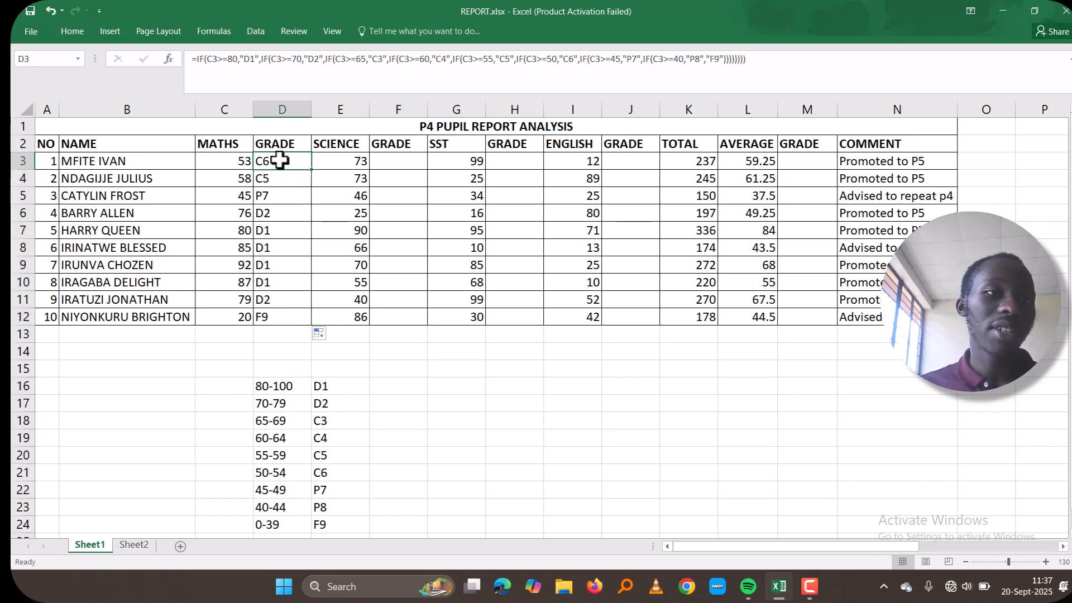
key(ctrl+c)
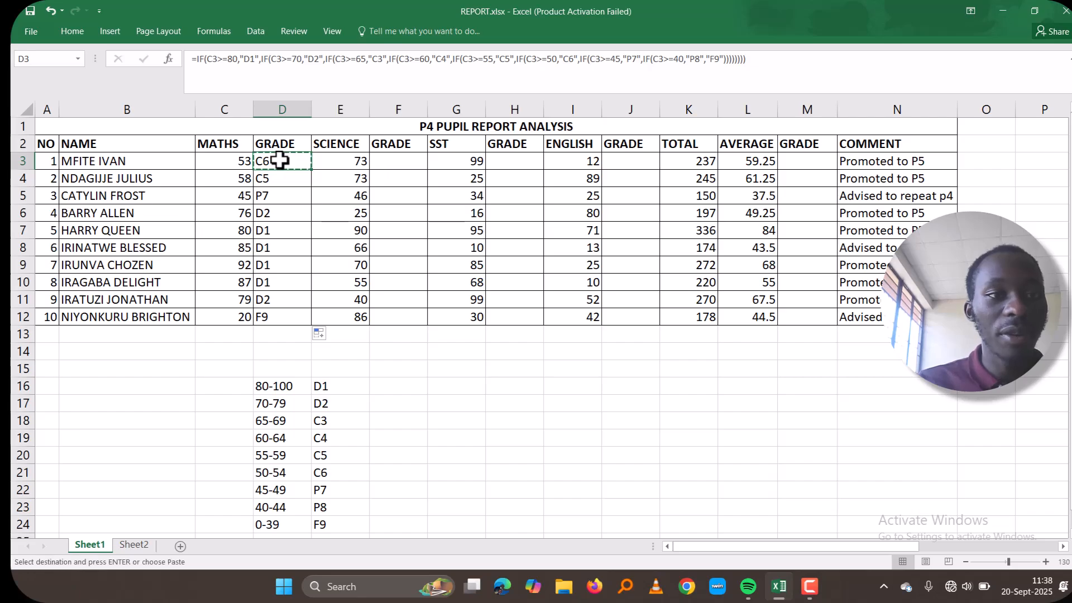
click(406, 160)
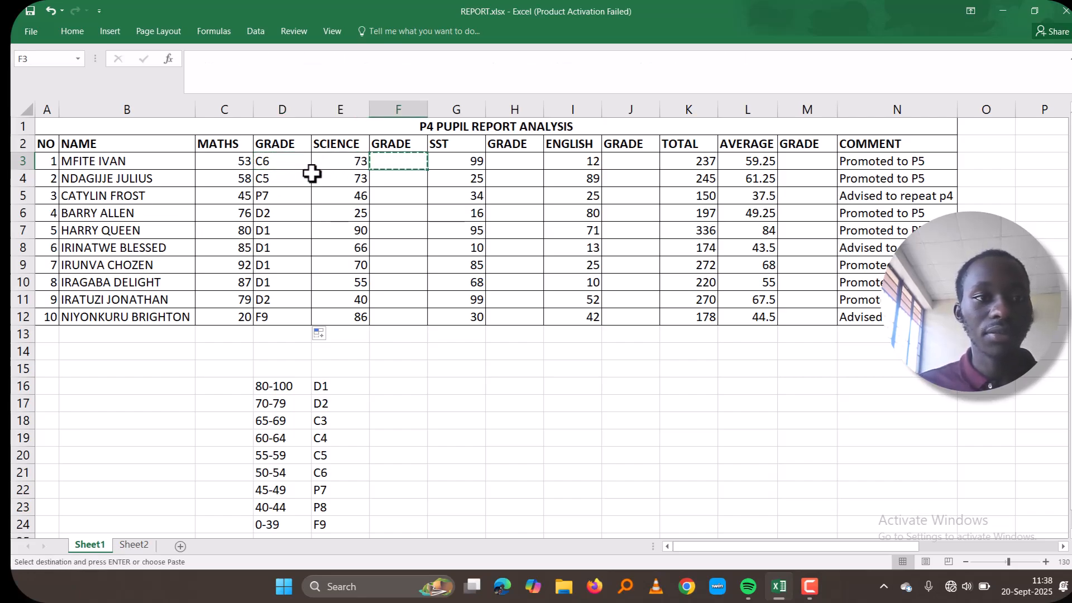
click(265, 167)
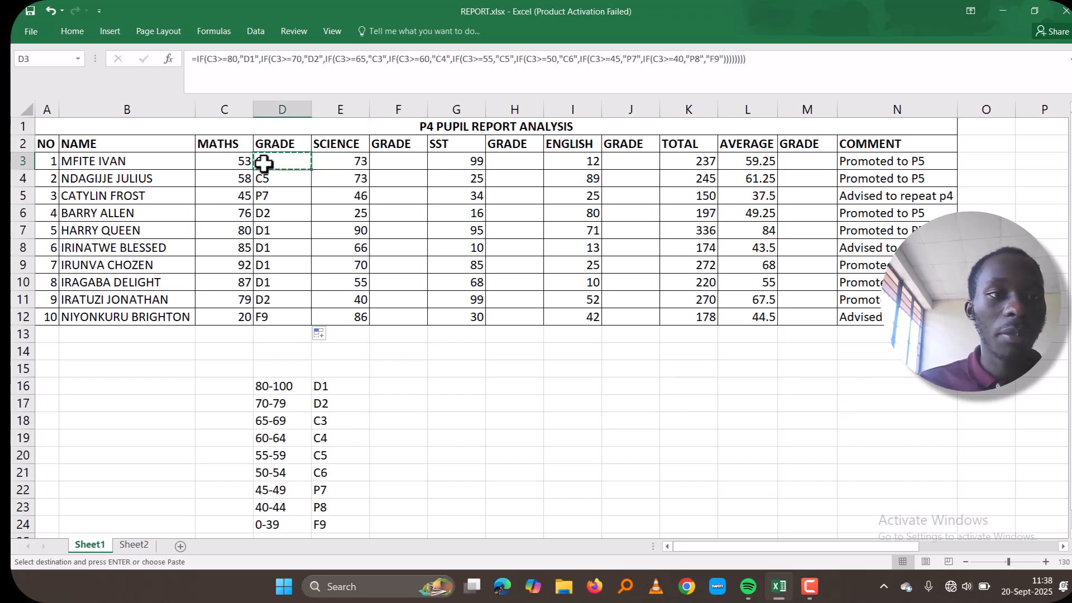
click(396, 160)
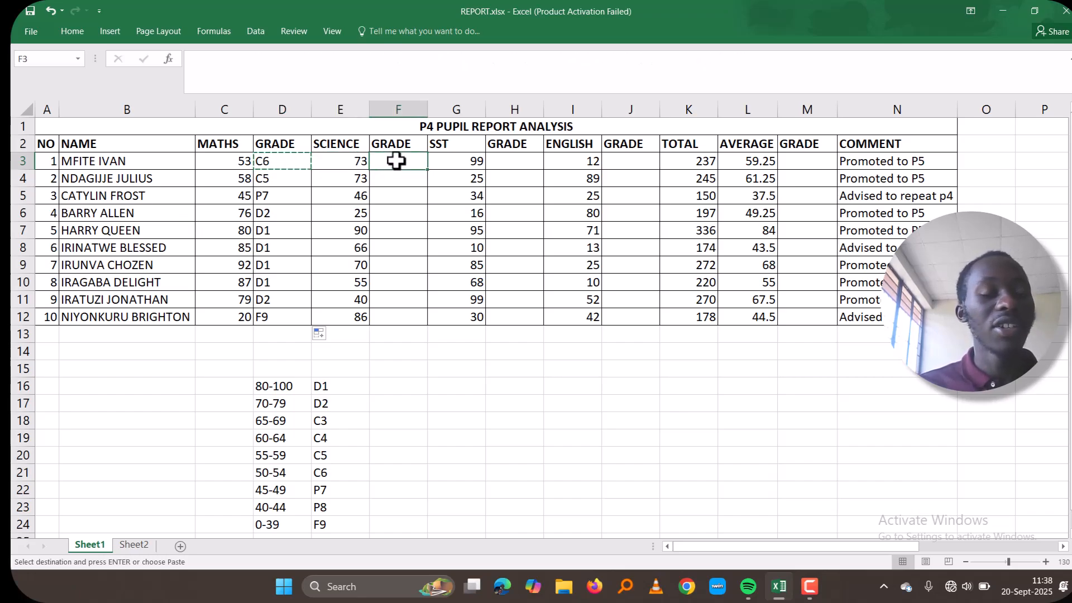
key(ctrl+v)
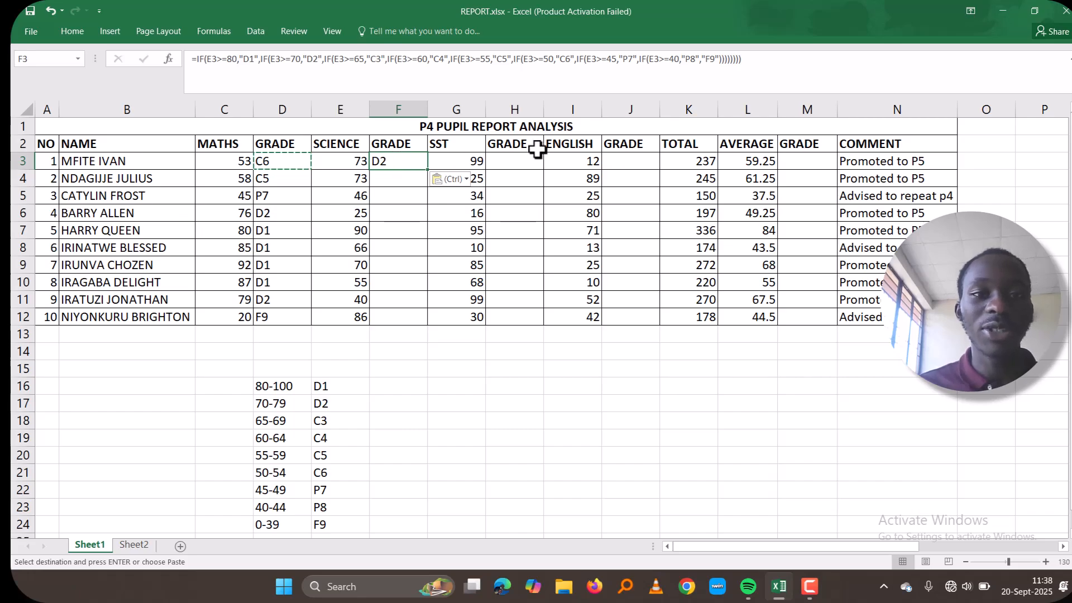
Paste the copied grade formula into H3, J3 and M3 for SST, English and the average.
click(525, 162)
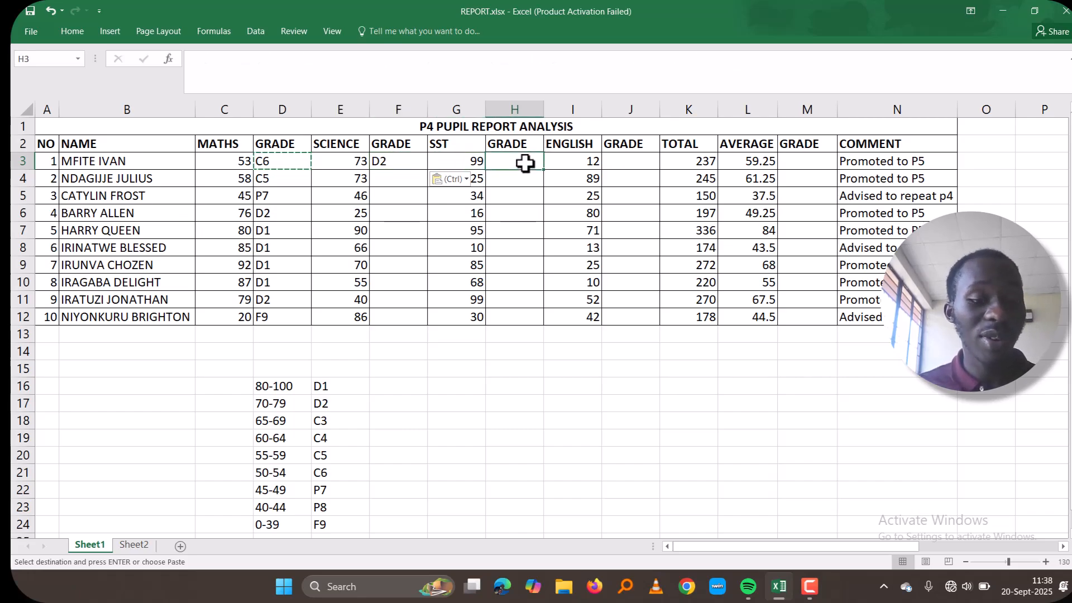
key(ctrl+v)
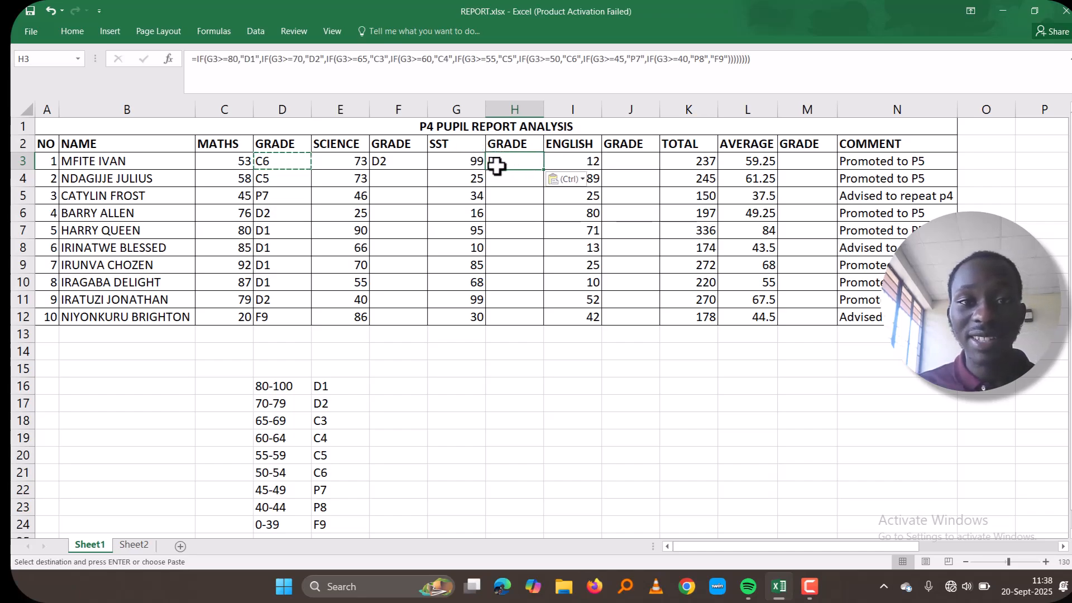
click(623, 165)
key(ctrl+v)
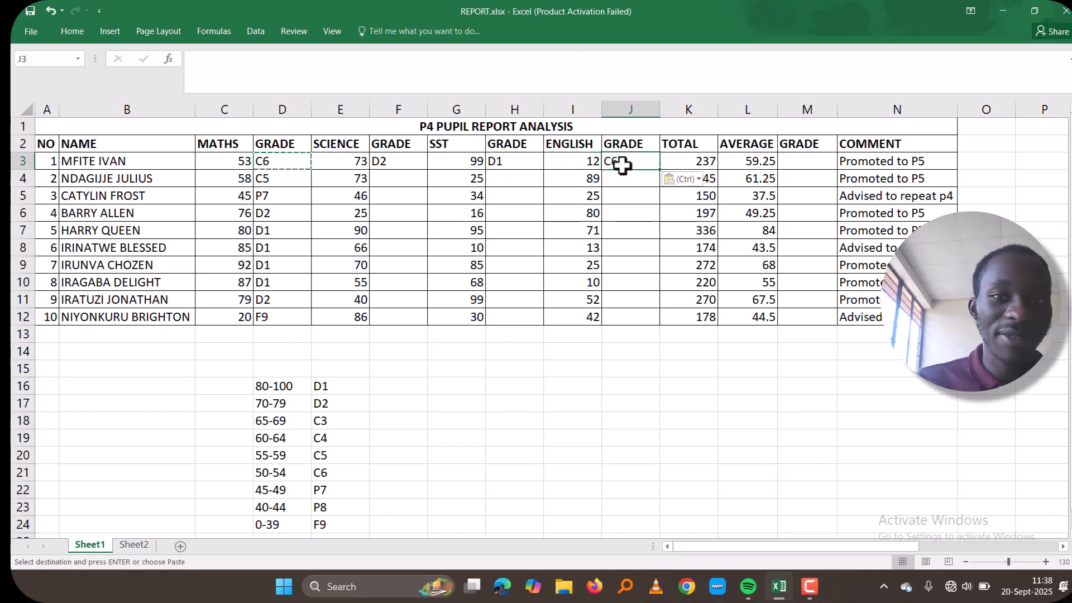
click(807, 162)
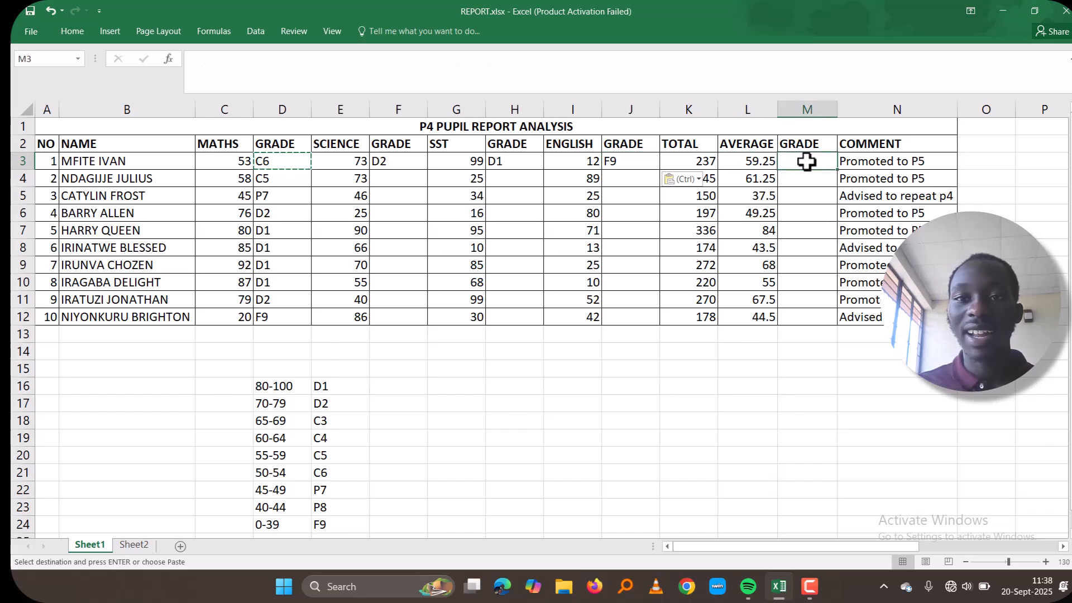
key(ctrl+v)
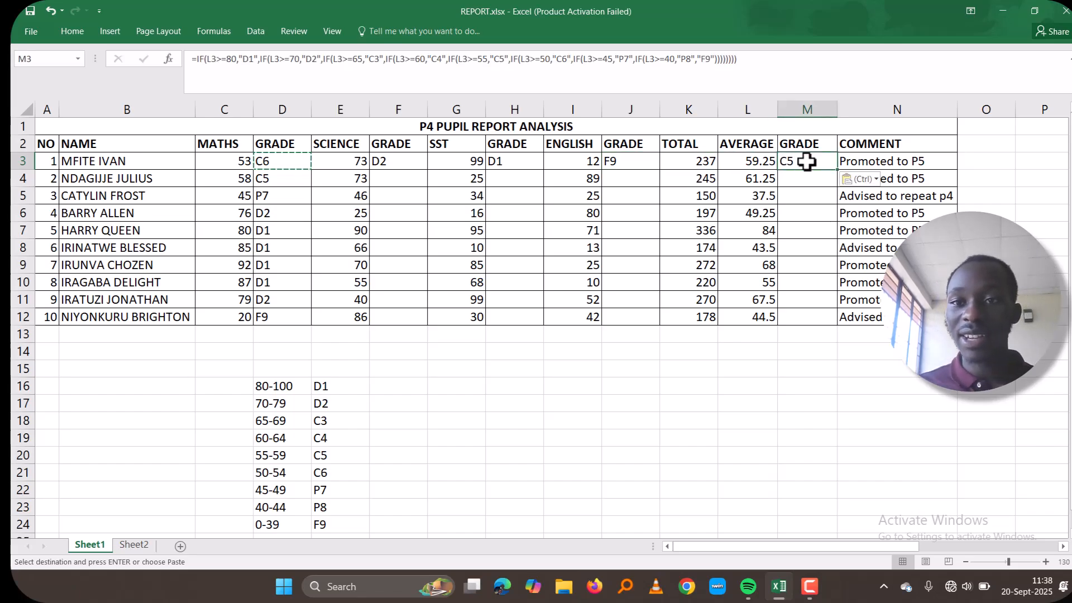
Fill the science and SST grade formulas in F3 and H3 down through row 12.
click(388, 163)
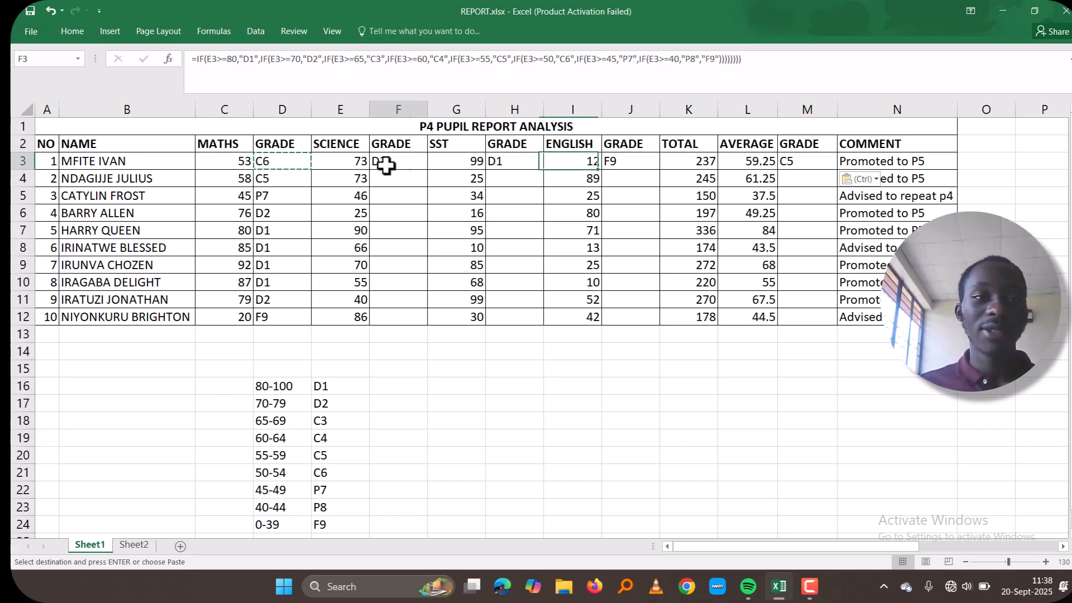
drag(427, 170, 428, 169)
double_click(429, 169)
mouse_move(541, 168)
mouse_down()
mouse_move(550, 168)
mouse_move(541, 168)
mouse_up()
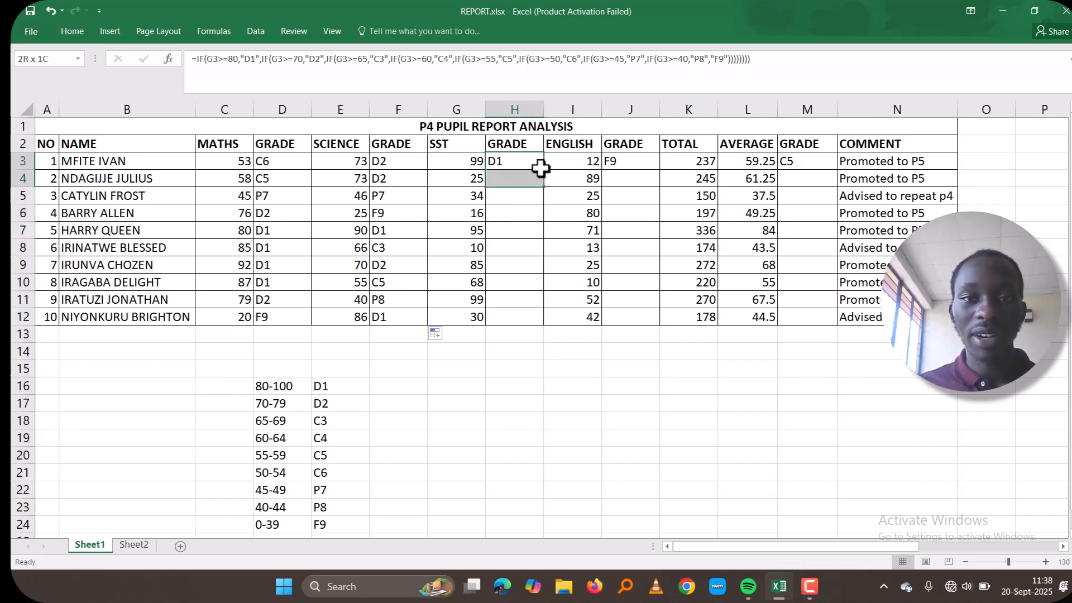
double_click(543, 169)
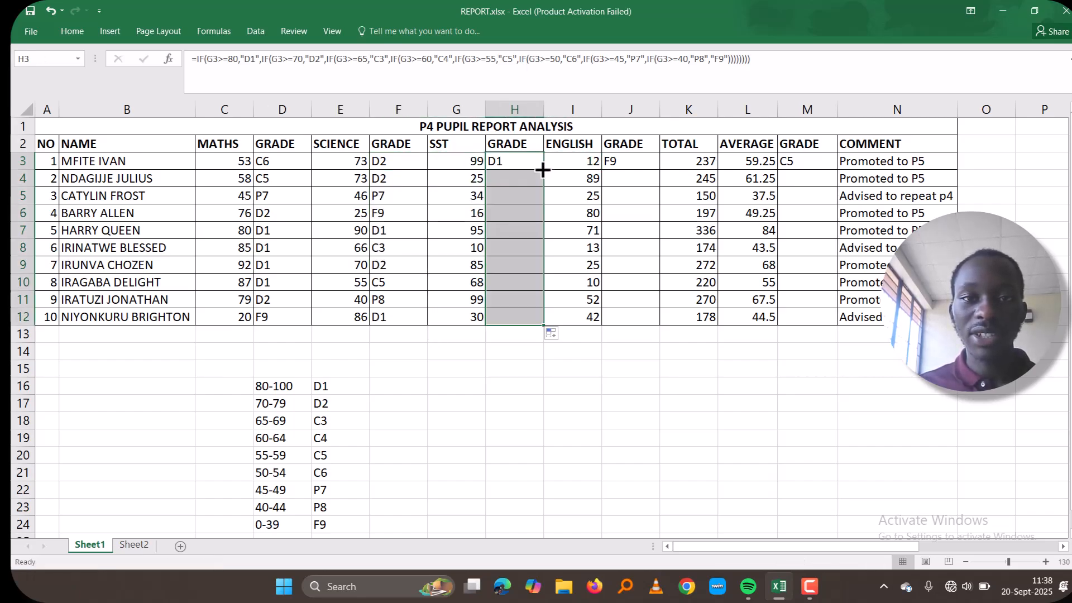
Fill the English and average grade formulas in J3 and M3 down through row 12.
drag(628, 163, 658, 167)
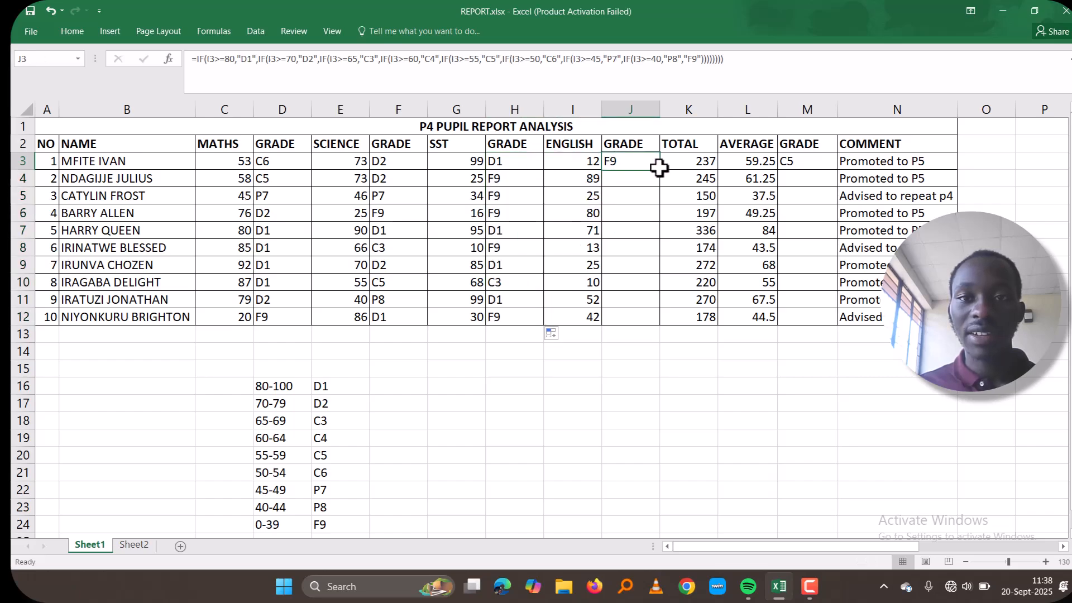
double_click(660, 169)
click(793, 158)
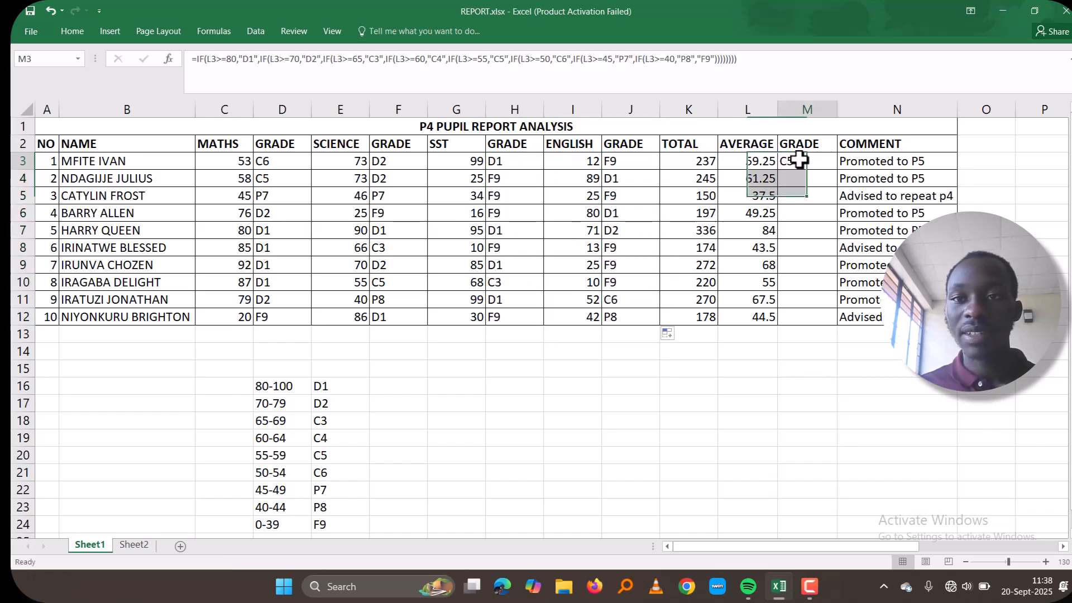
double_click(838, 169)
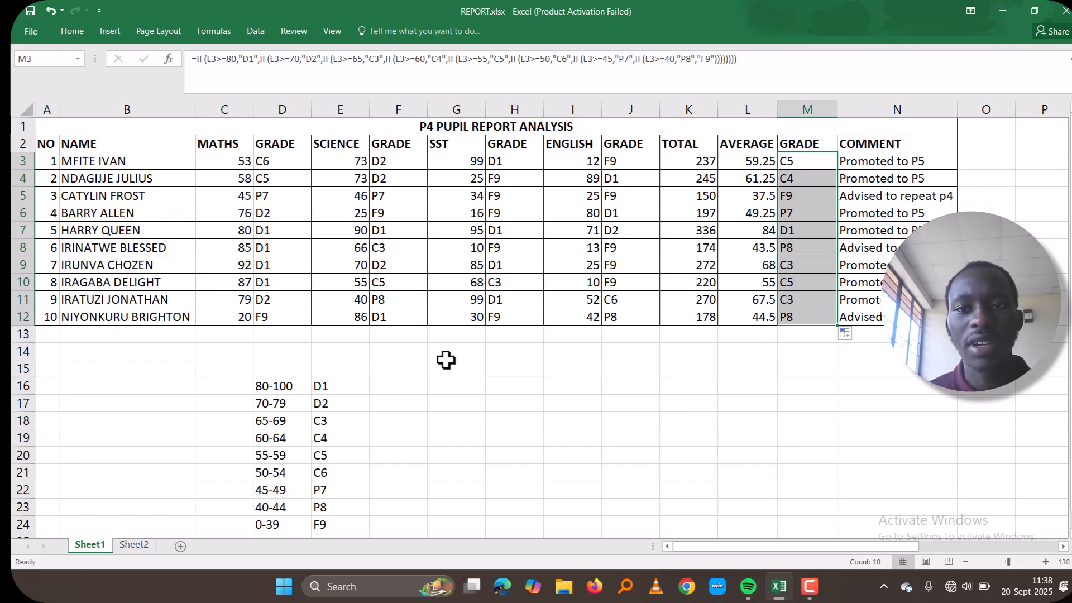
Change the science mark in cell E8 to 55.
click(347, 234)
click(350, 252)
text(55)
key(Return)
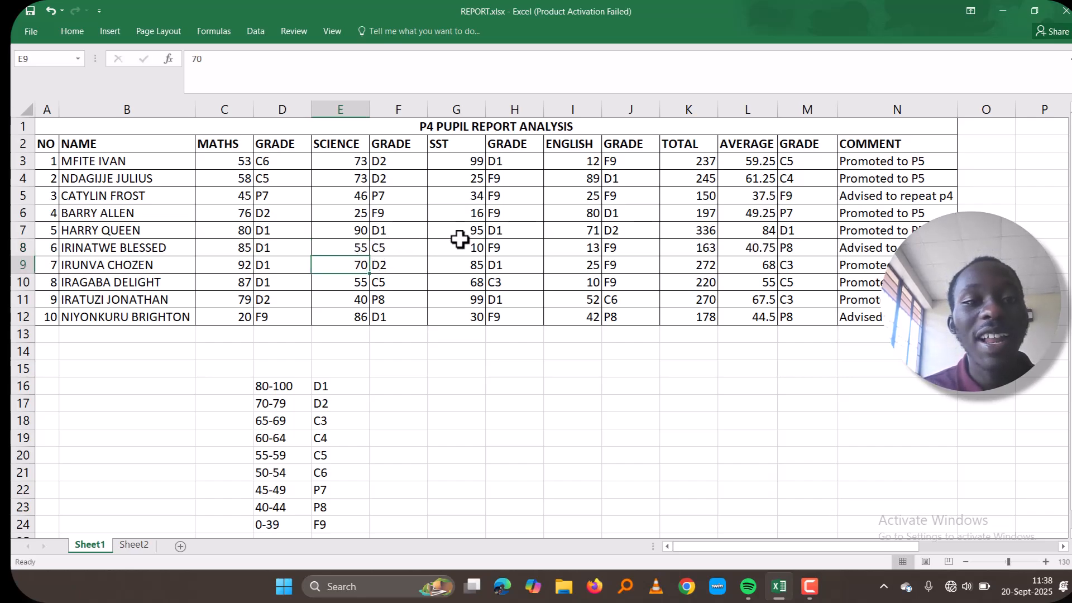